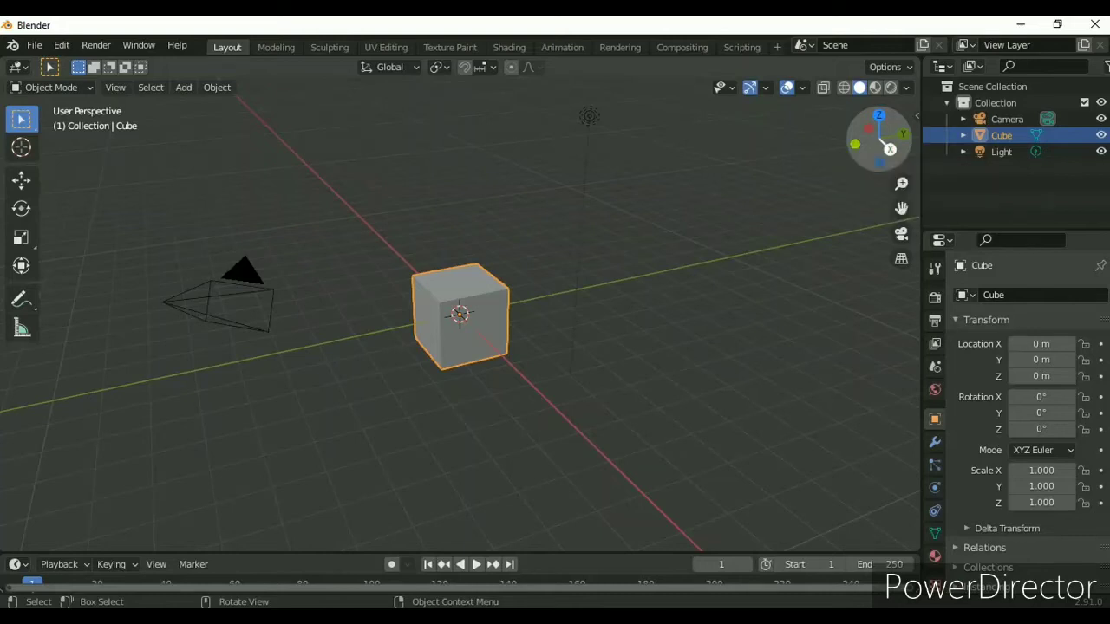
# Step: Delete the default cube, leaving only the camera and light in the scene
pyautogui.moveTo(855, 144)
pyautogui.mouseDown()
pyautogui.moveTo(902, 143)
pyautogui.moveTo(833, 136)
pyautogui.moveTo(53, 247)
pyautogui.moveTo(855, 144)
pyautogui.mouseUp()
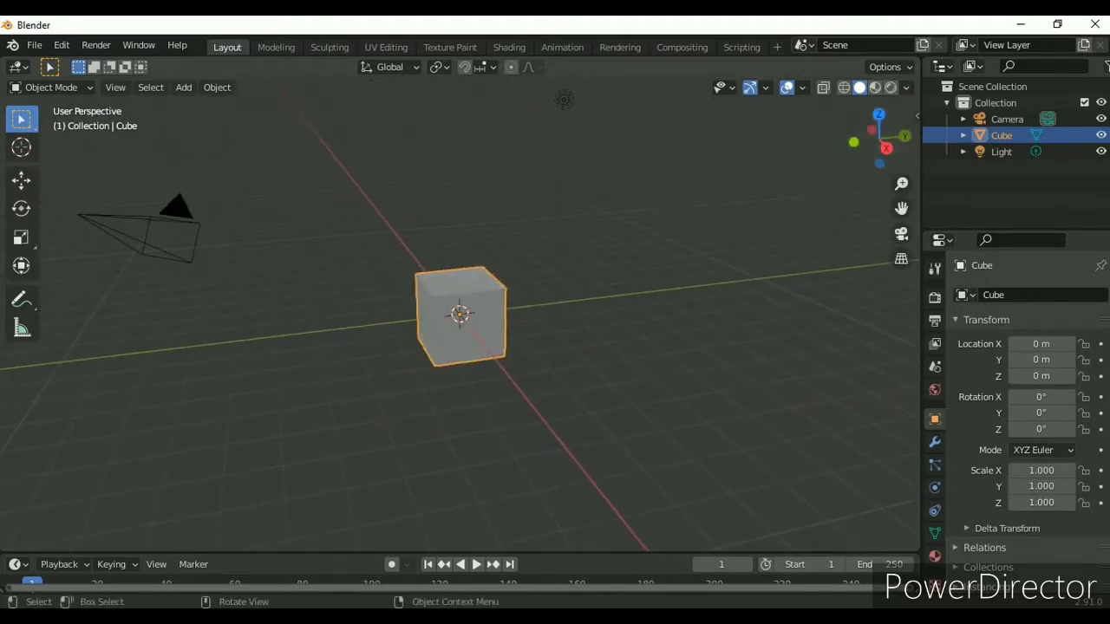
pyautogui.rightClick(416, 341)
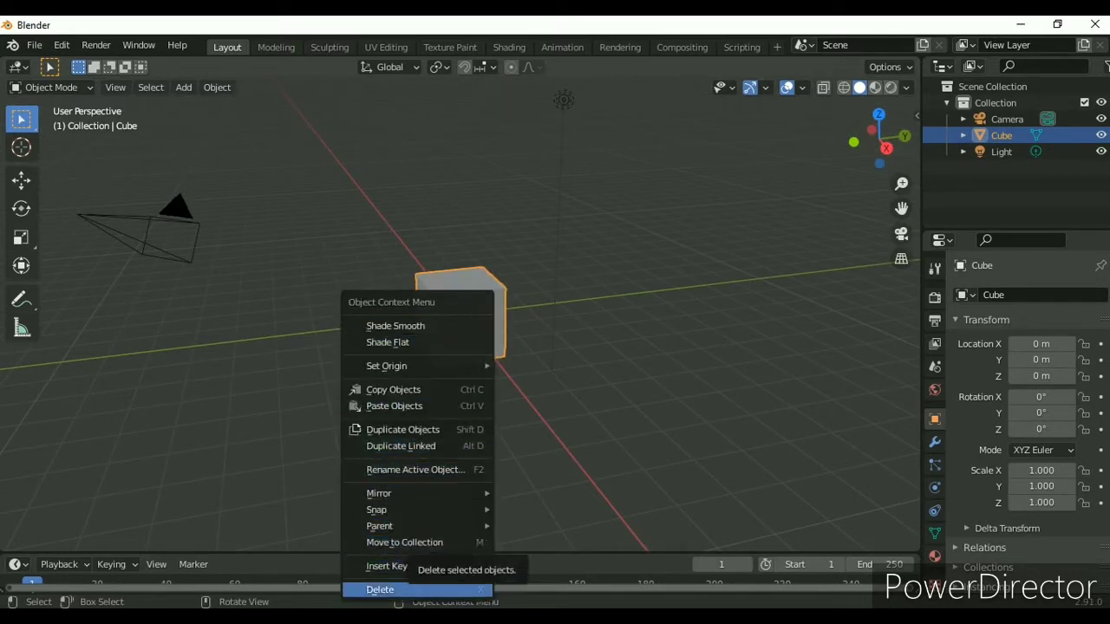
pyautogui.click(382, 590)
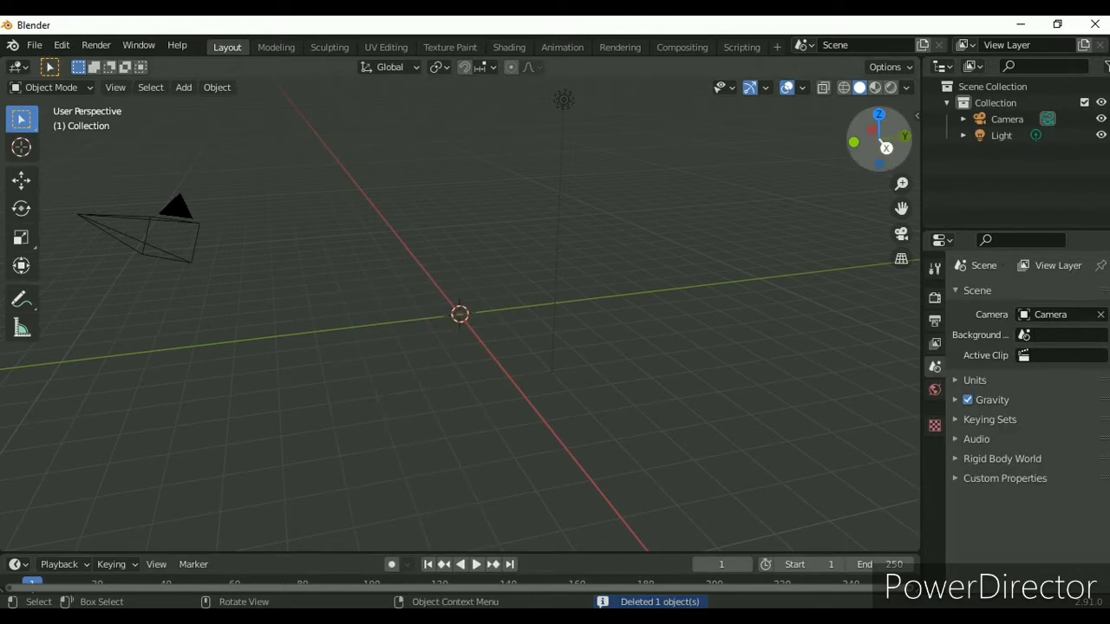
pyautogui.moveTo(879, 139)
pyautogui.mouseDown()
pyautogui.moveTo(833, 152)
pyautogui.moveTo(859, 143)
pyautogui.mouseUp()
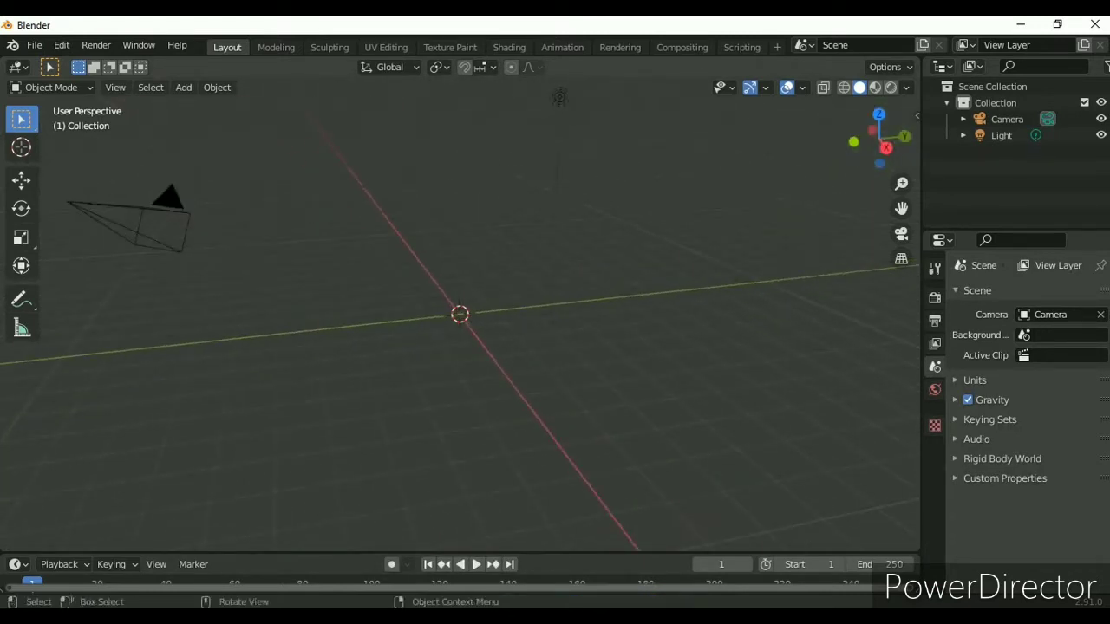
# Step: Add a cylinder mesh at the origin and zoom in on it from the front
pyautogui.hotkey('shift', 'a')
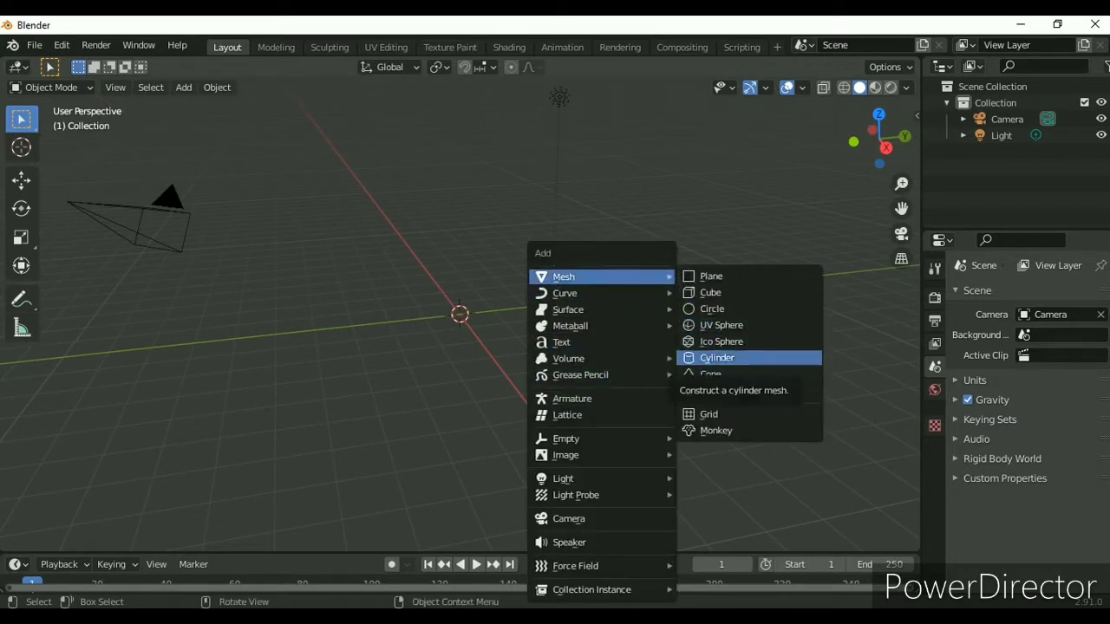
pyautogui.click(717, 357)
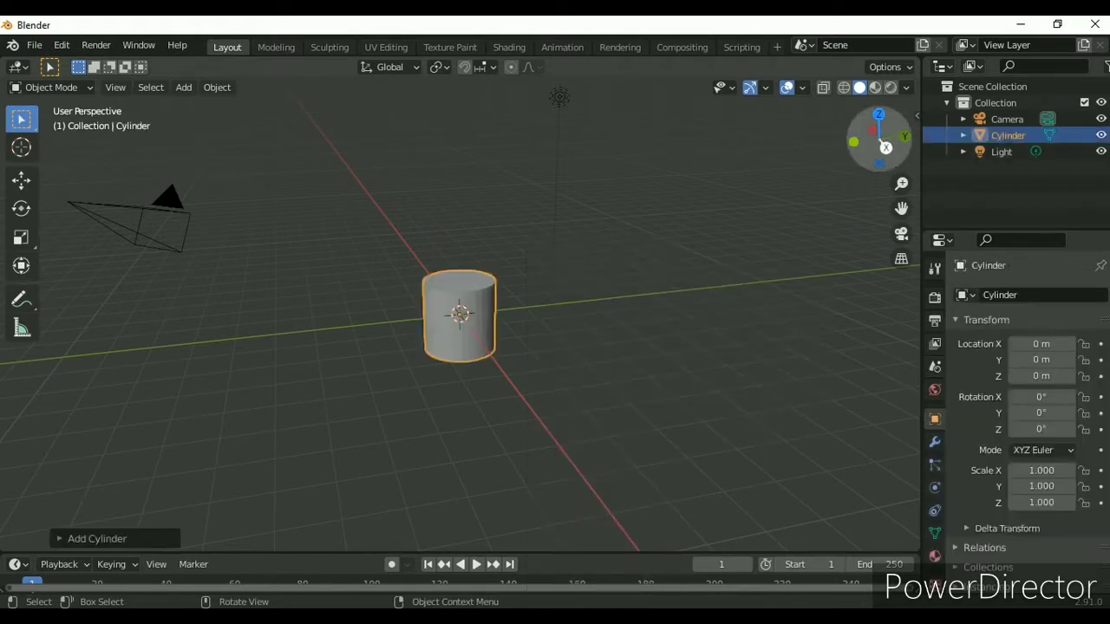
pyautogui.moveTo(878, 141); pyautogui.dragTo(878, 130)
pyautogui.scroll(1, 459, 314)
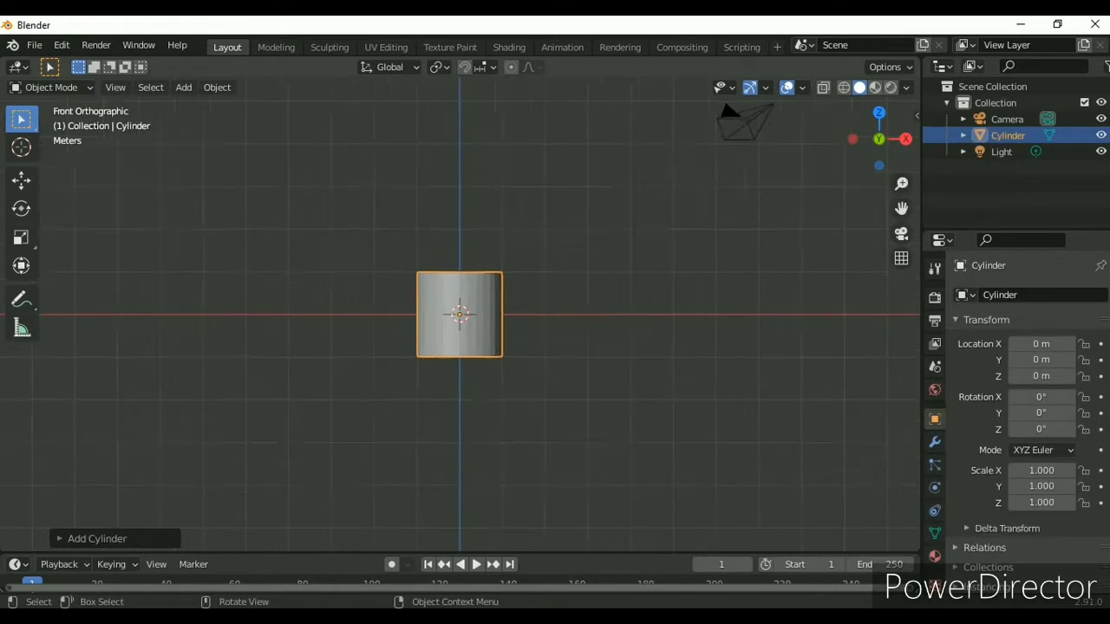
pyautogui.scroll(3, 460, 314)
pyautogui.scroll(2, 460, 313)
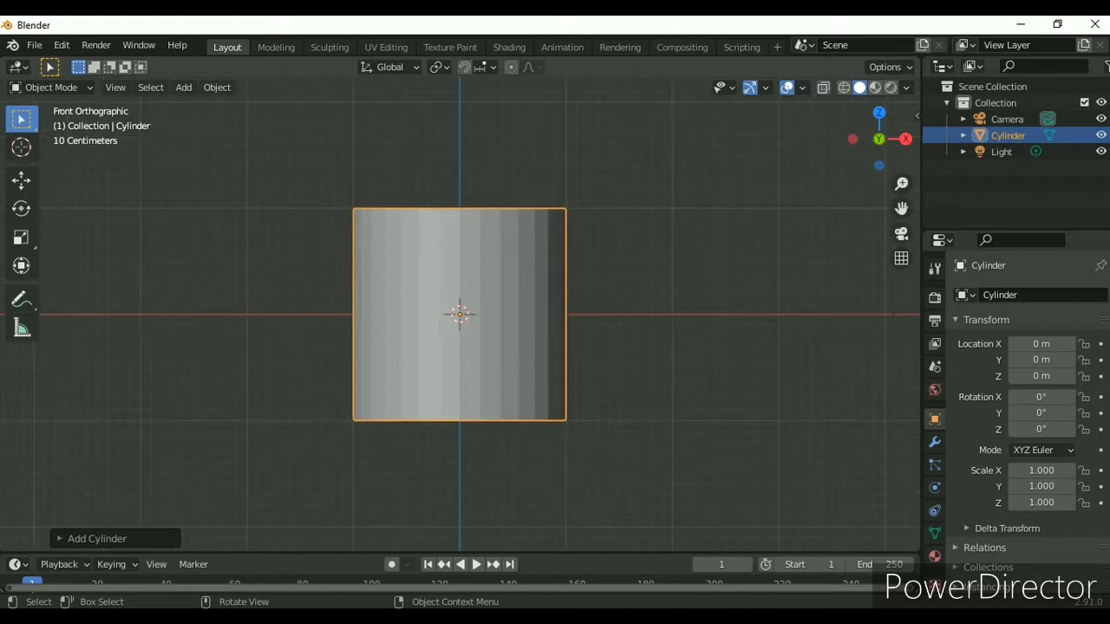
# Step: Scale the cylinder uniformly to 0.641, then stretch it to 1.365 along Z
pyautogui.press('s')
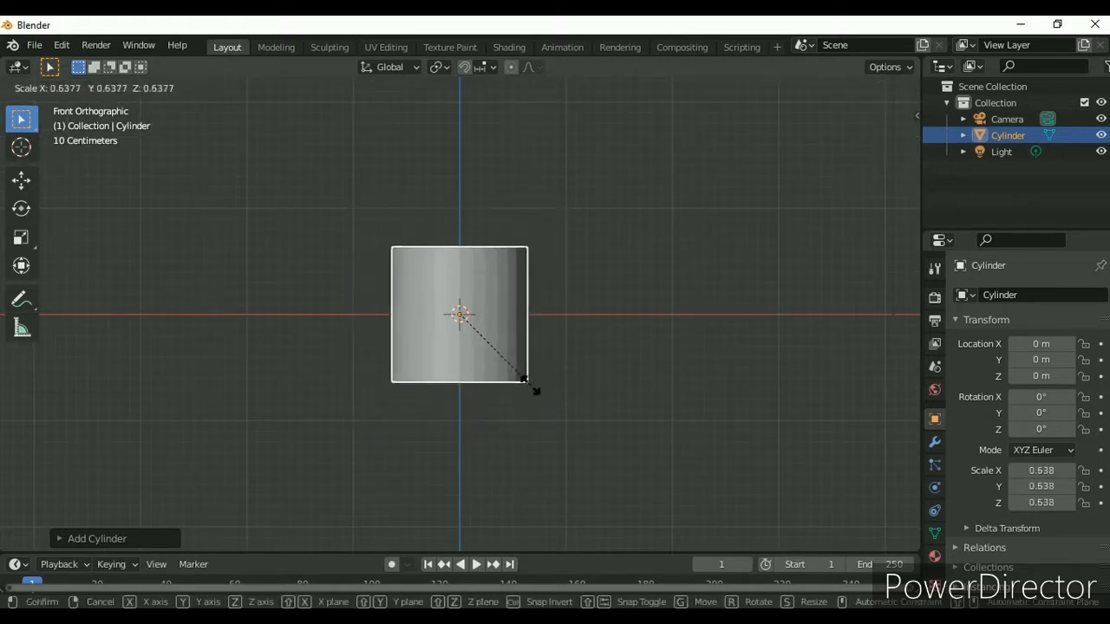
pyautogui.click(526, 380)
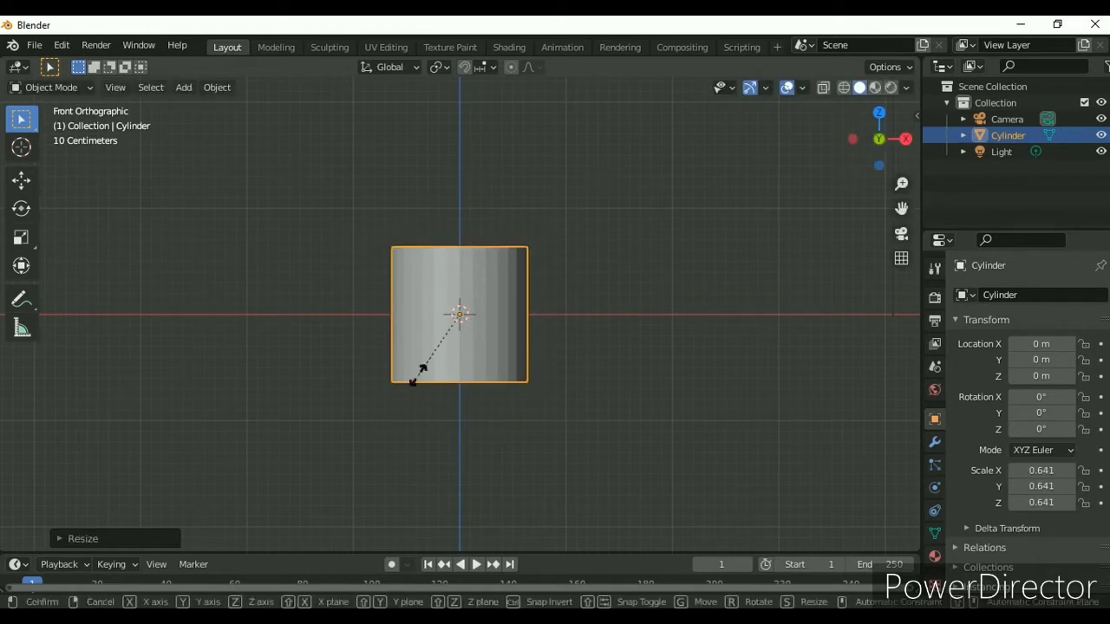
pyautogui.press('s')
pyautogui.press('z')
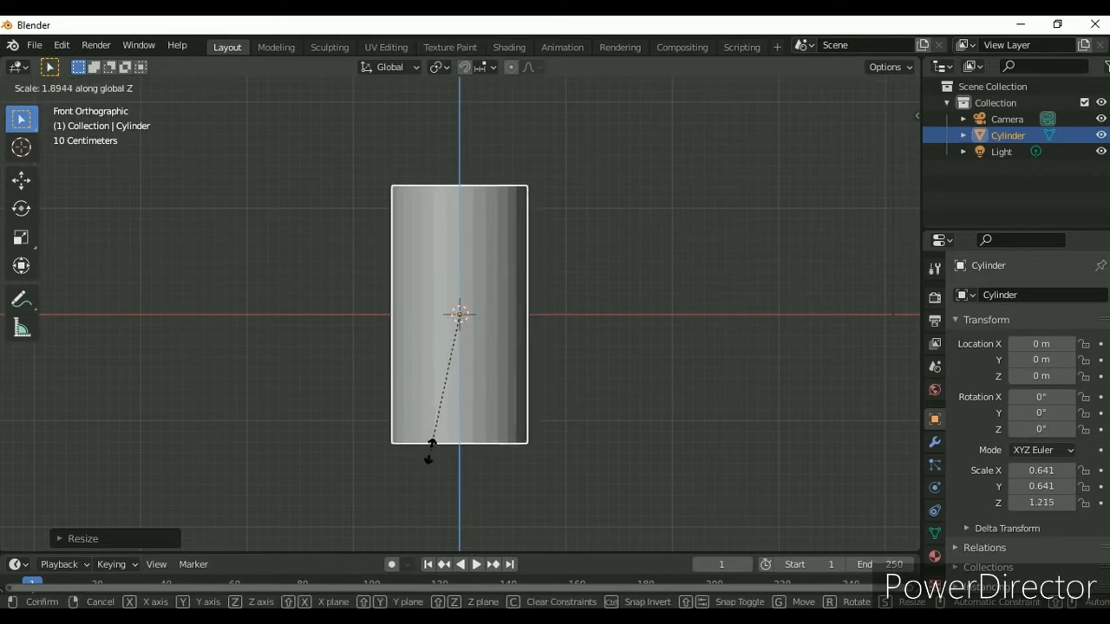
pyautogui.click(431, 473)
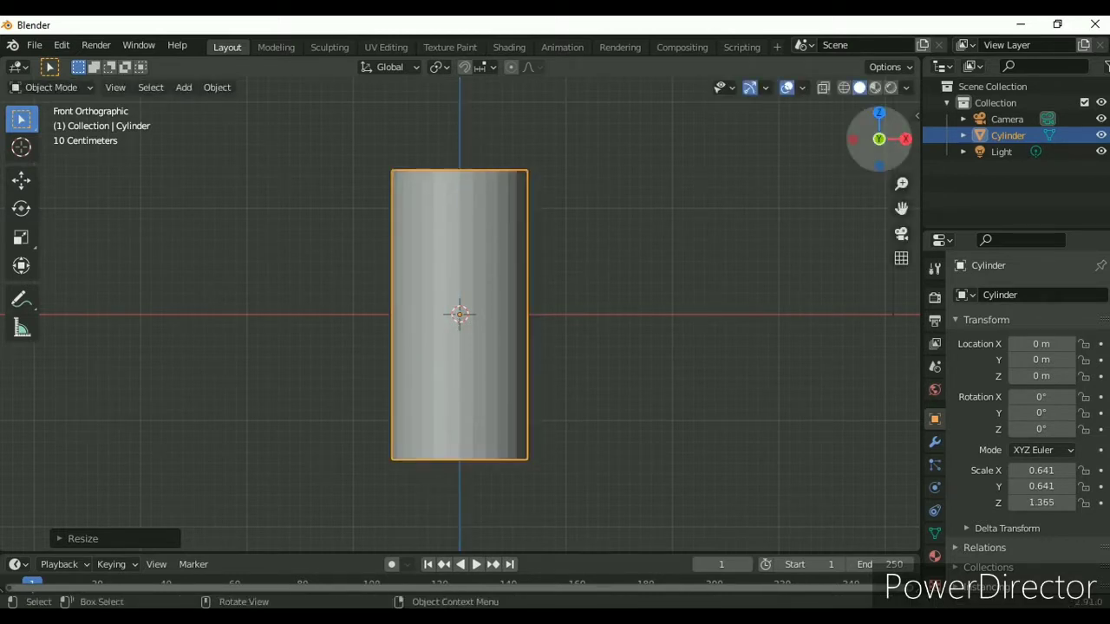
pyautogui.moveTo(878, 139)
pyautogui.mouseDown()
pyautogui.moveTo(867, 152)
pyautogui.moveTo(878, 128)
pyautogui.mouseUp()
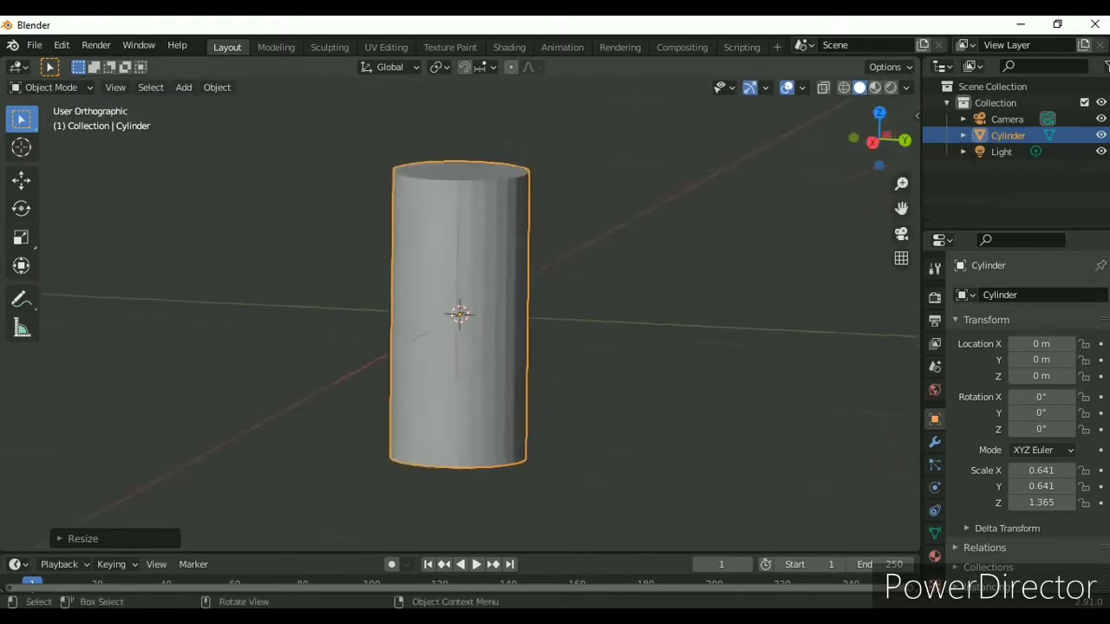
pyautogui.click(856, 137)
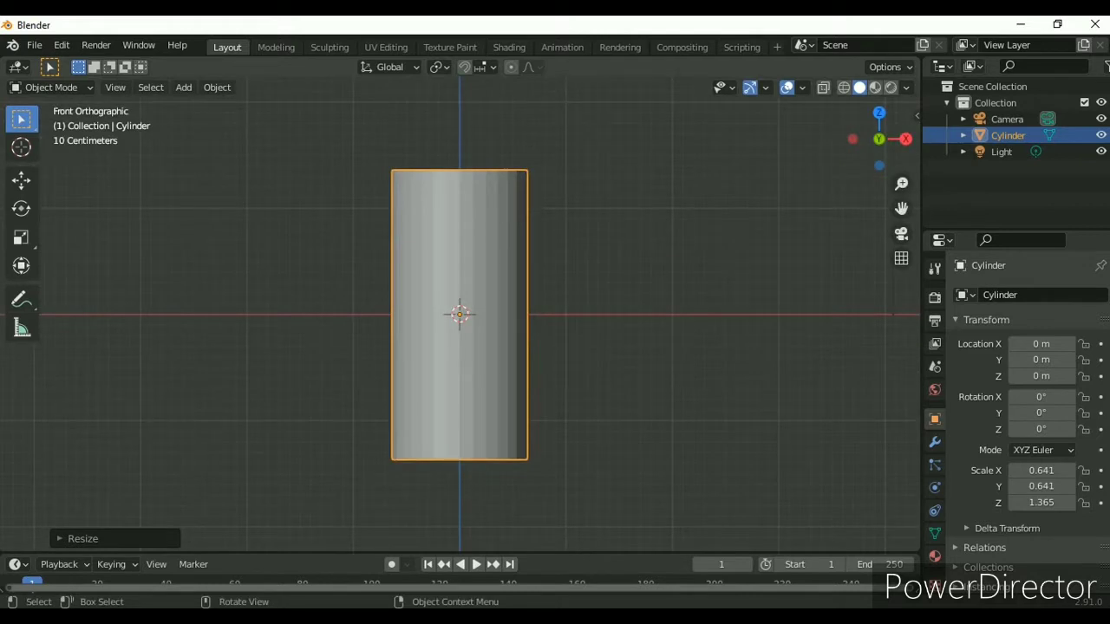
# Step: Switch the cylinder into Edit Mode with face selection
pyautogui.click(50, 86)
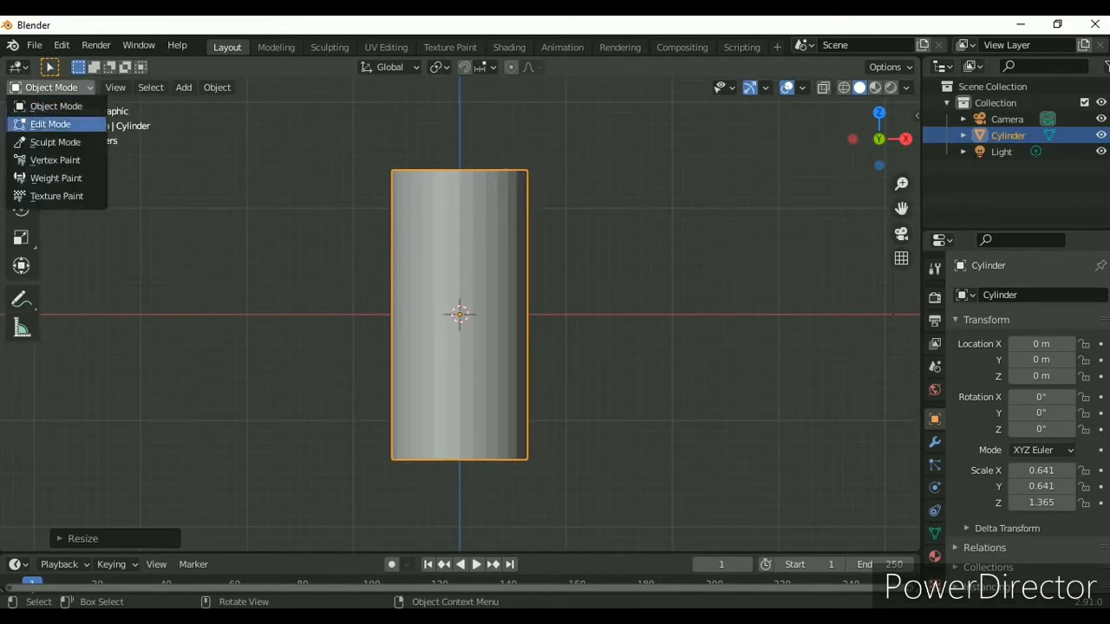
pyautogui.click(50, 124)
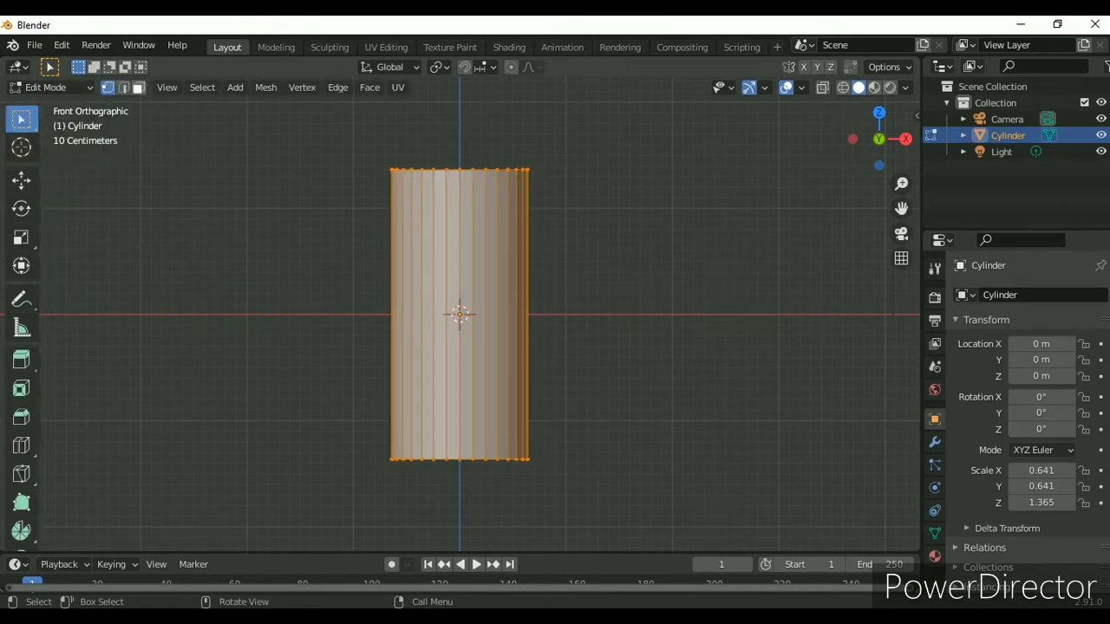
pyautogui.press('3')
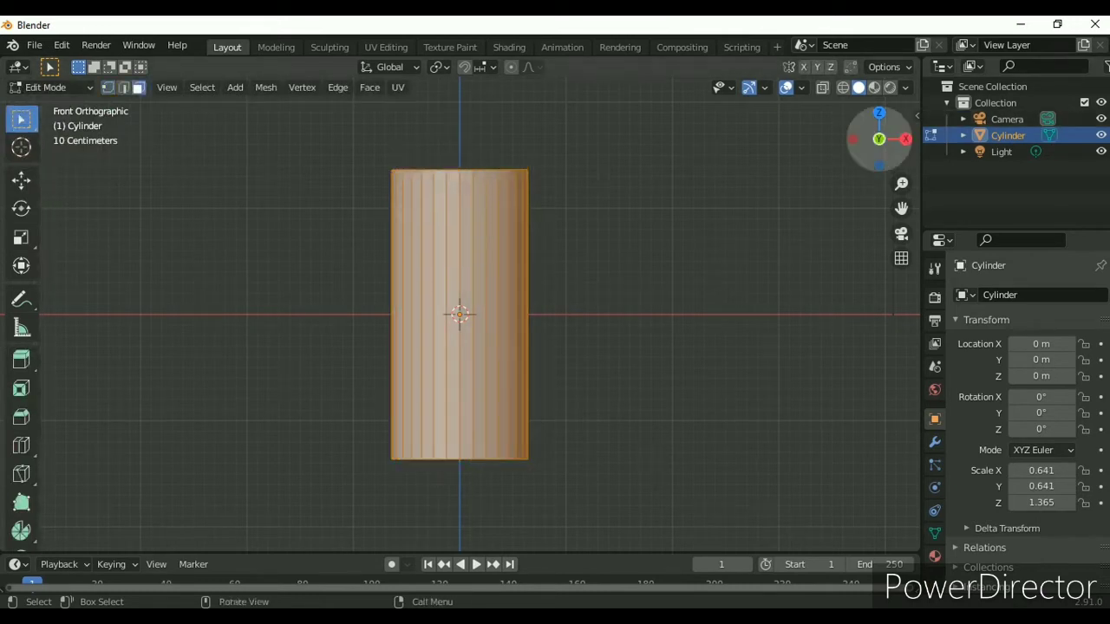
# Step: Deselect the whole mesh and return to a front view of the cylinder
pyautogui.moveTo(879, 132)
pyautogui.mouseDown()
pyautogui.moveTo(897, 117)
pyautogui.moveTo(871, 130)
pyautogui.mouseUp()
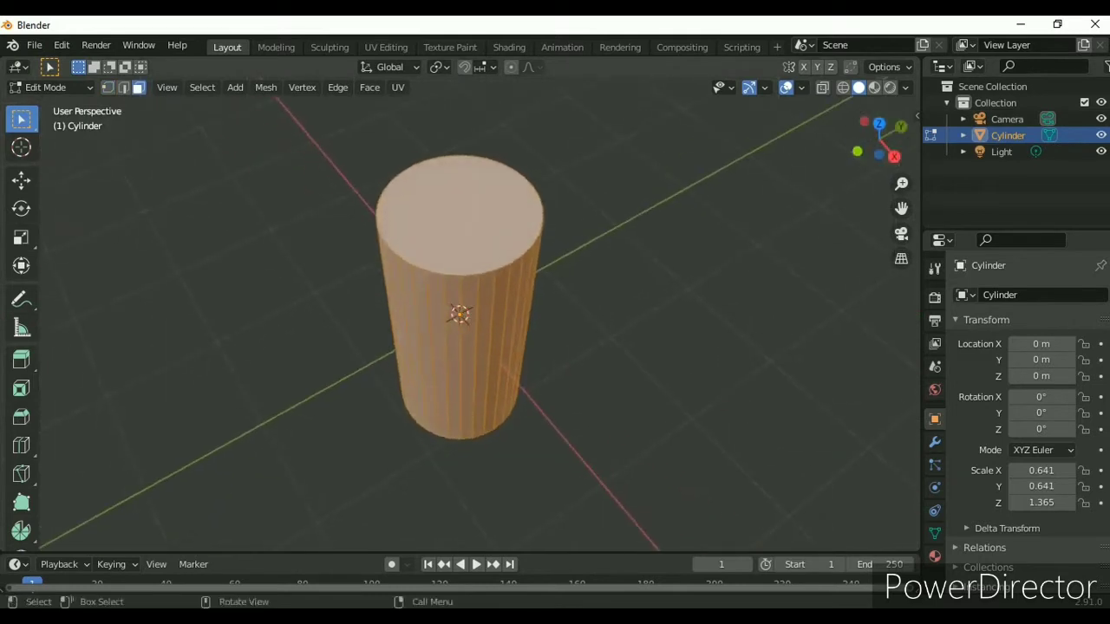
pyautogui.hotkey('alt', 'a')
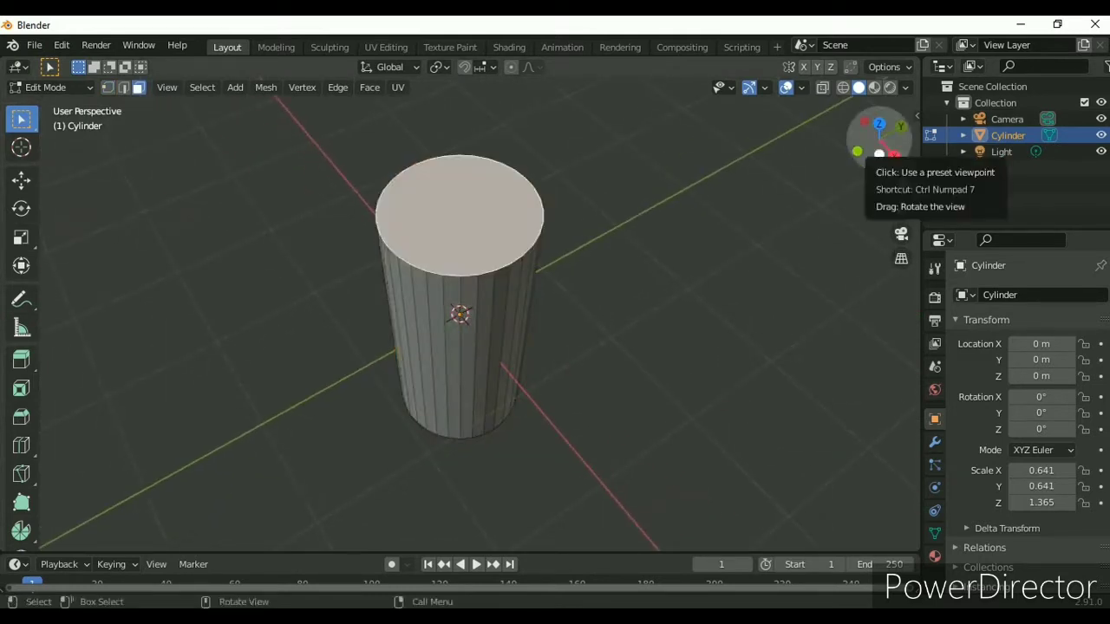
pyautogui.moveTo(878, 156); pyautogui.dragTo(878, 139)
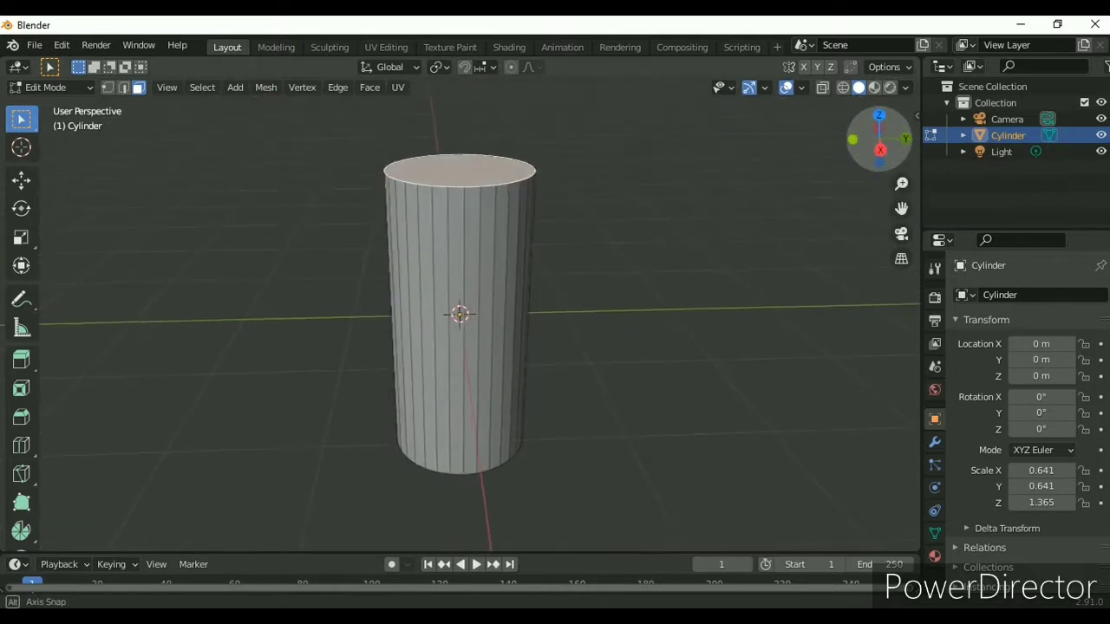
pyautogui.moveTo(879, 138); pyautogui.dragTo(885, 143)
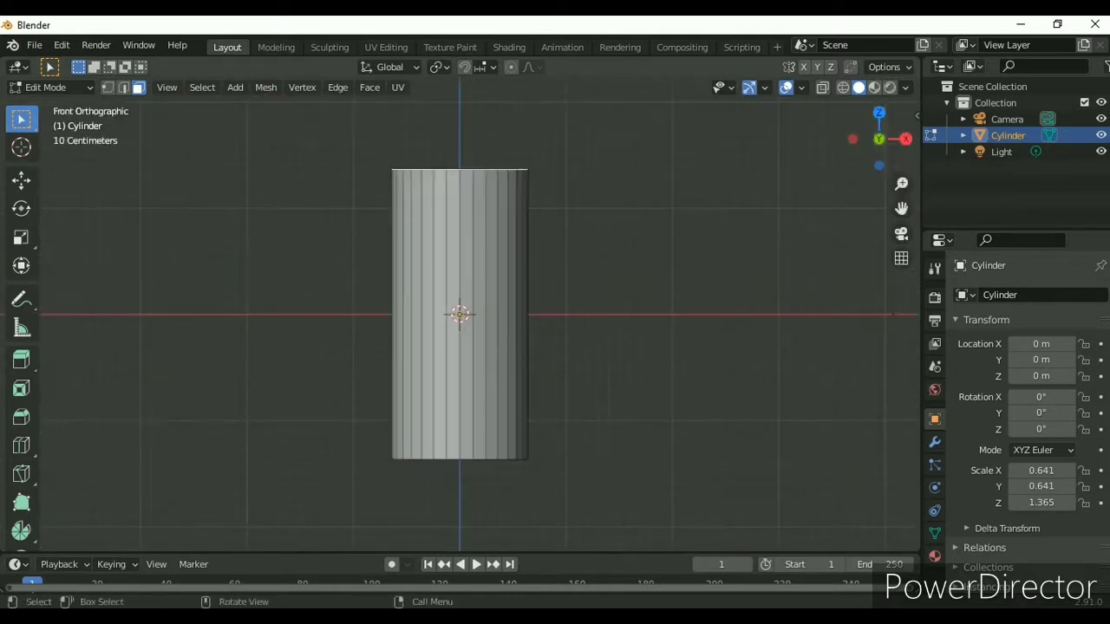
pyautogui.scroll(-1, 459, 314)
pyautogui.scroll(-2, 460, 314)
pyautogui.scroll(2, 460, 314)
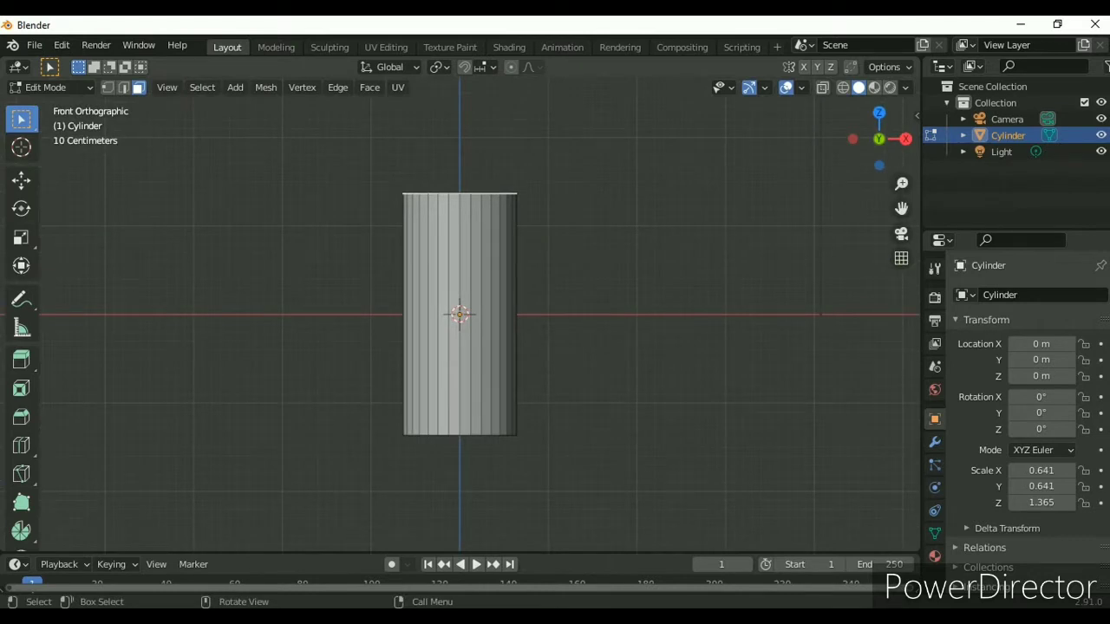
# Step: Extrude the top face upward and widen it, twice, starting the outward flare
pyautogui.press('e')
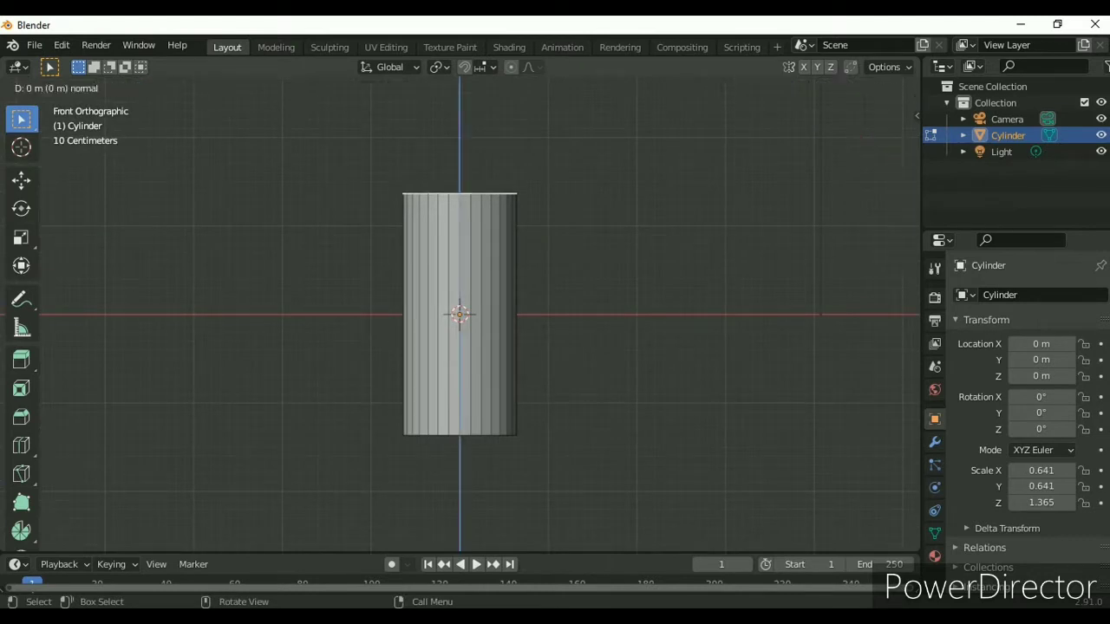
pyautogui.press('Return')
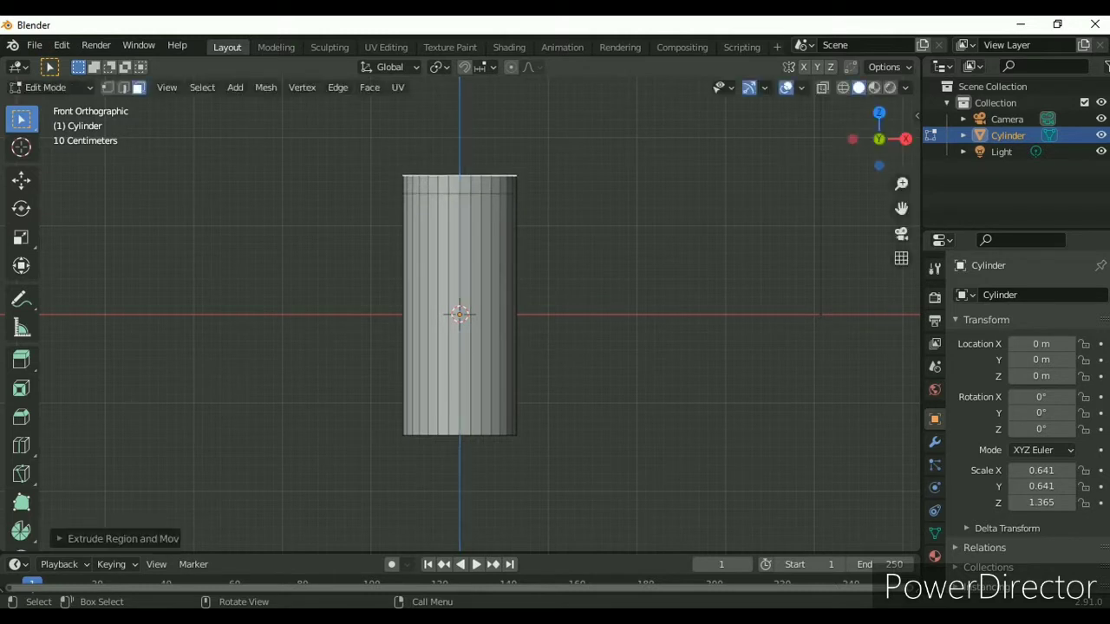
pyautogui.press('s')
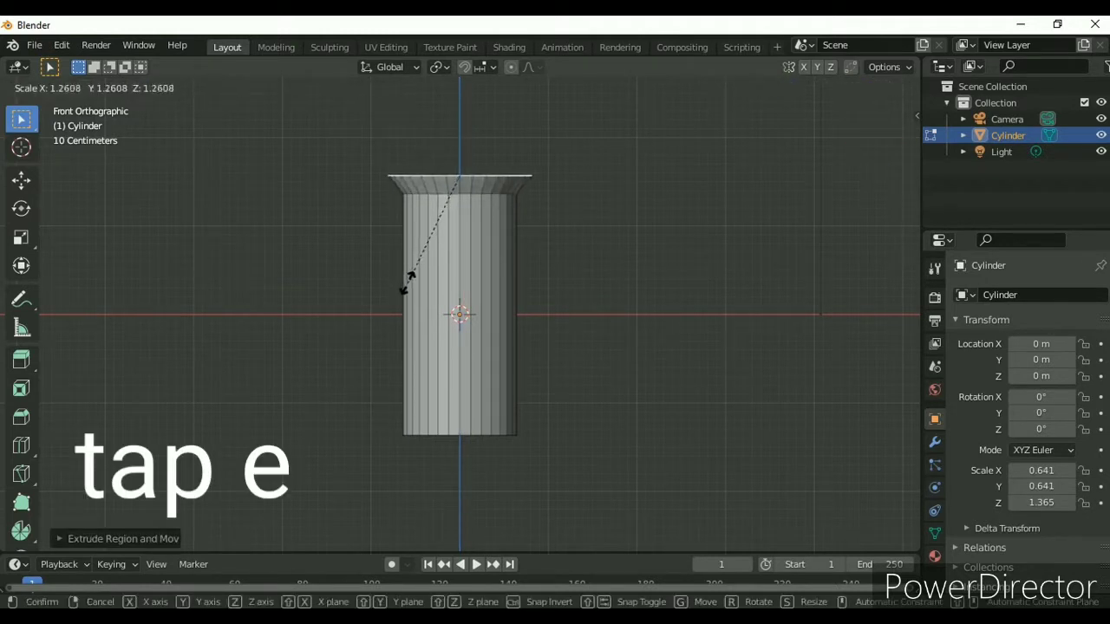
pyautogui.press('Return')
pyautogui.press('e')
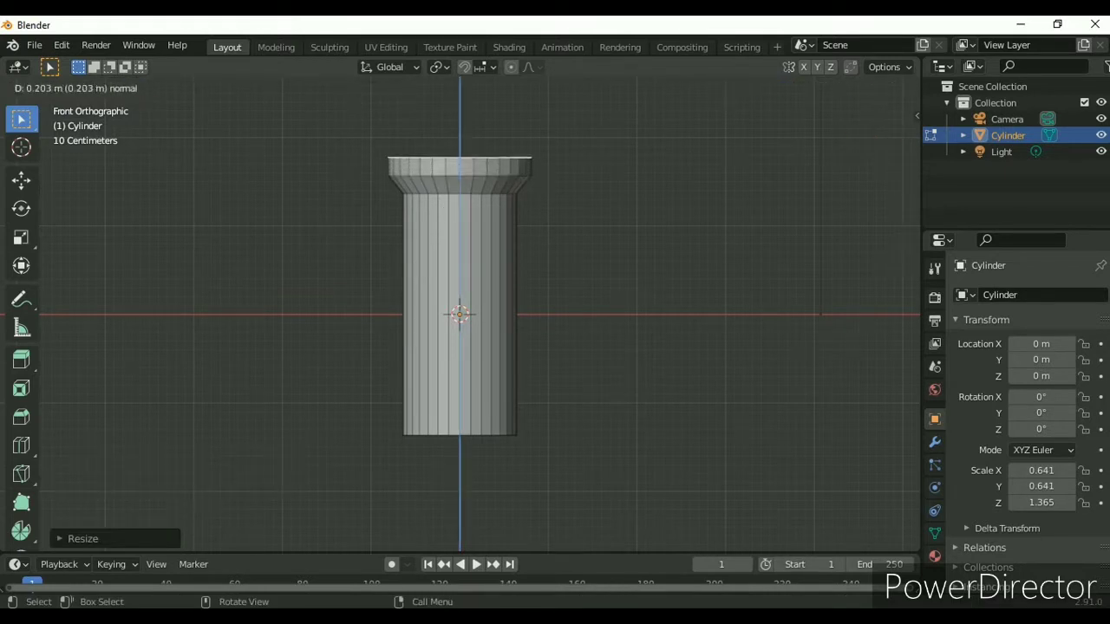
pyautogui.press('Return')
pyautogui.press('s')
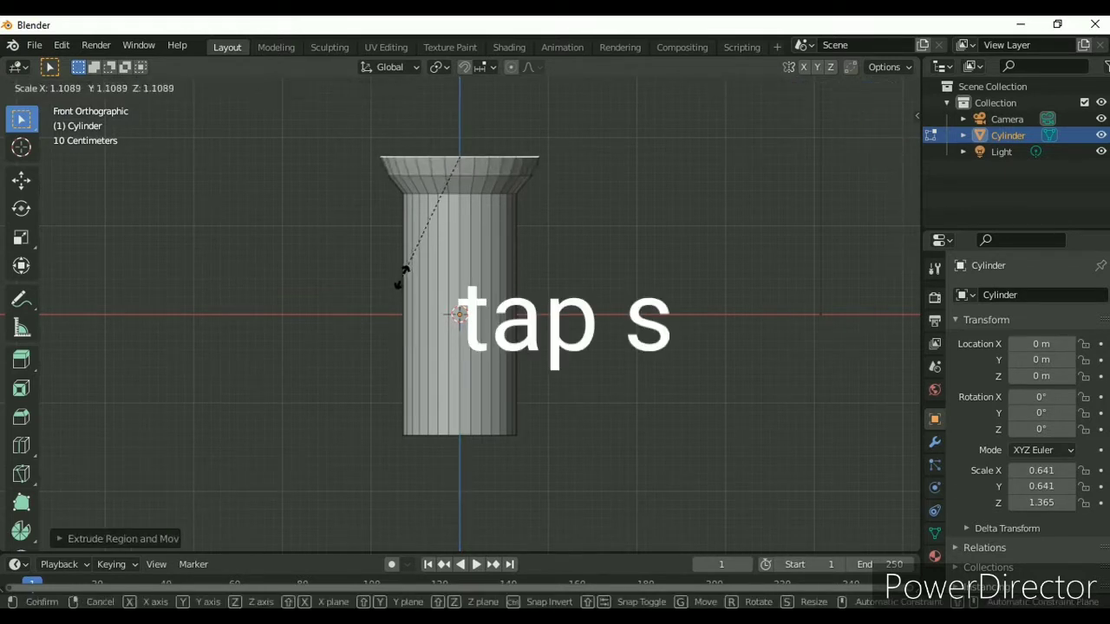
pyautogui.press('Return')
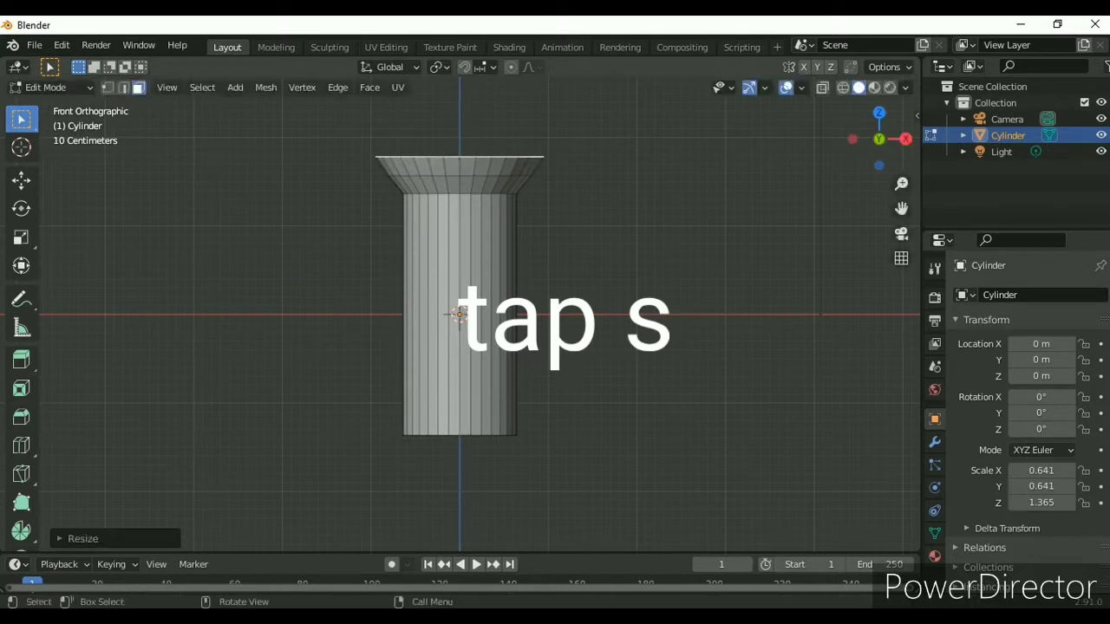
# Step: Extrude and enlarge two more rings to complete the funnel-shaped capital
pyautogui.press('e')
pyautogui.press('Return')
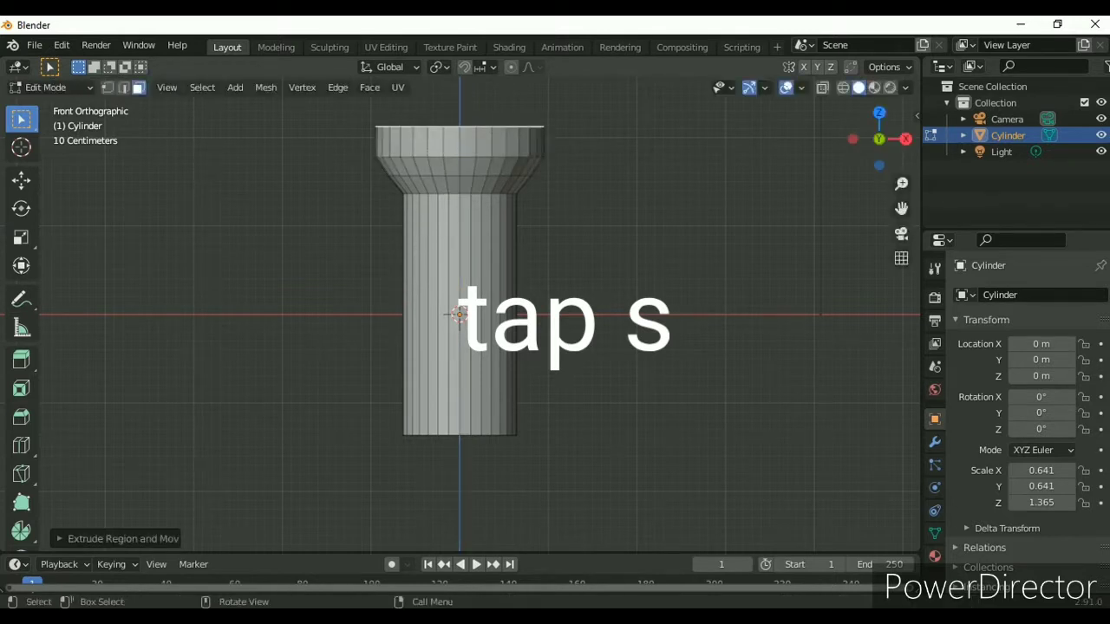
pyautogui.press('s')
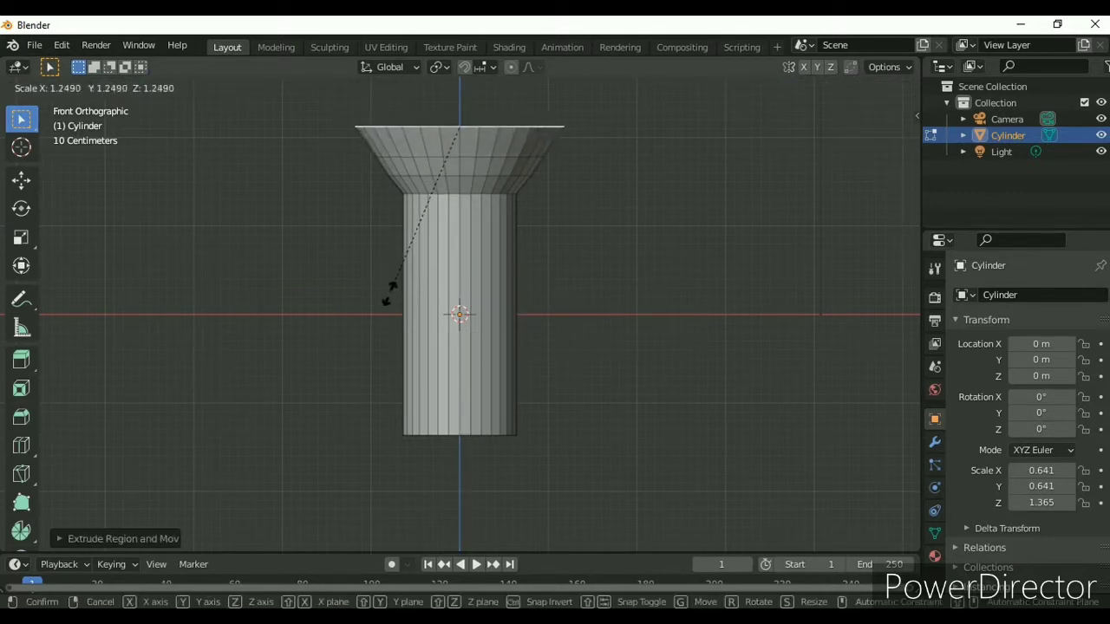
pyautogui.press('Return')
pyautogui.press('e')
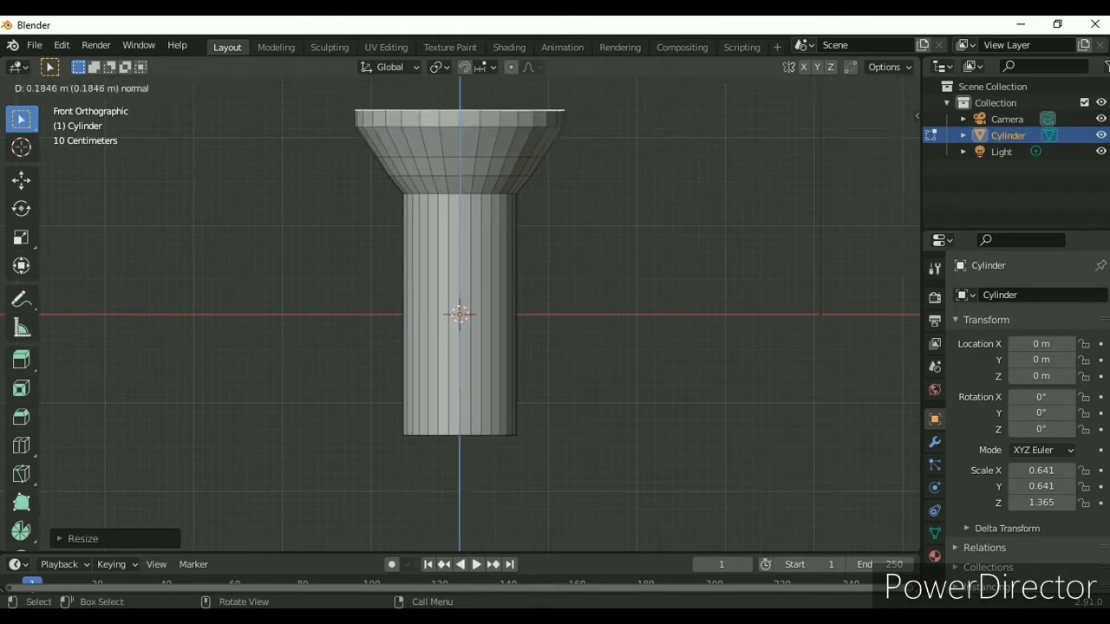
pyautogui.press('Return')
pyautogui.press('s')
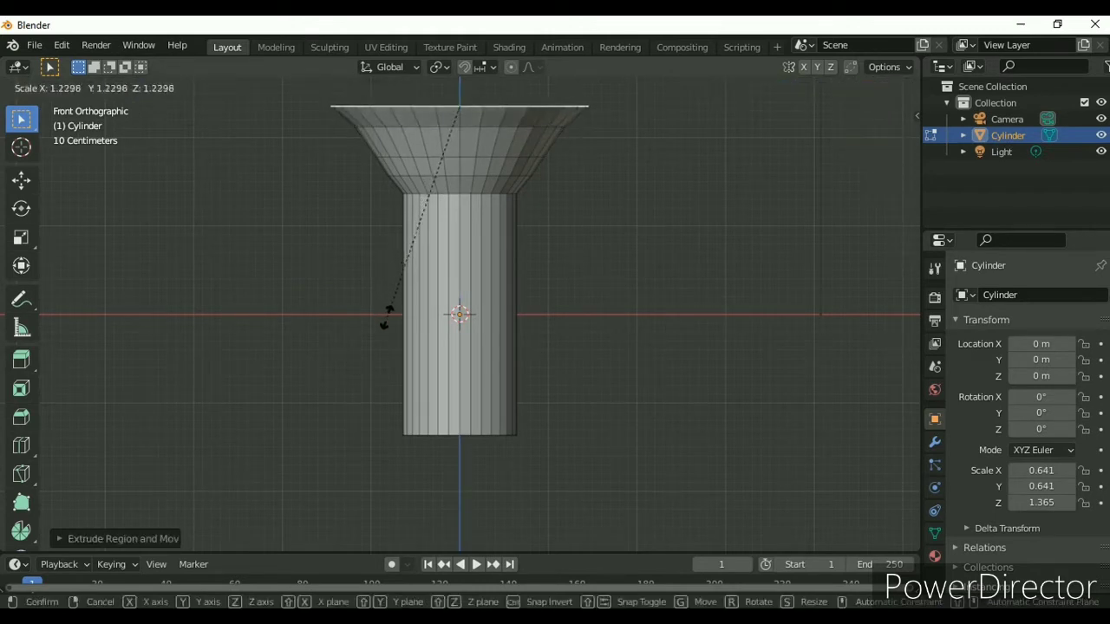
pyautogui.press('Return')
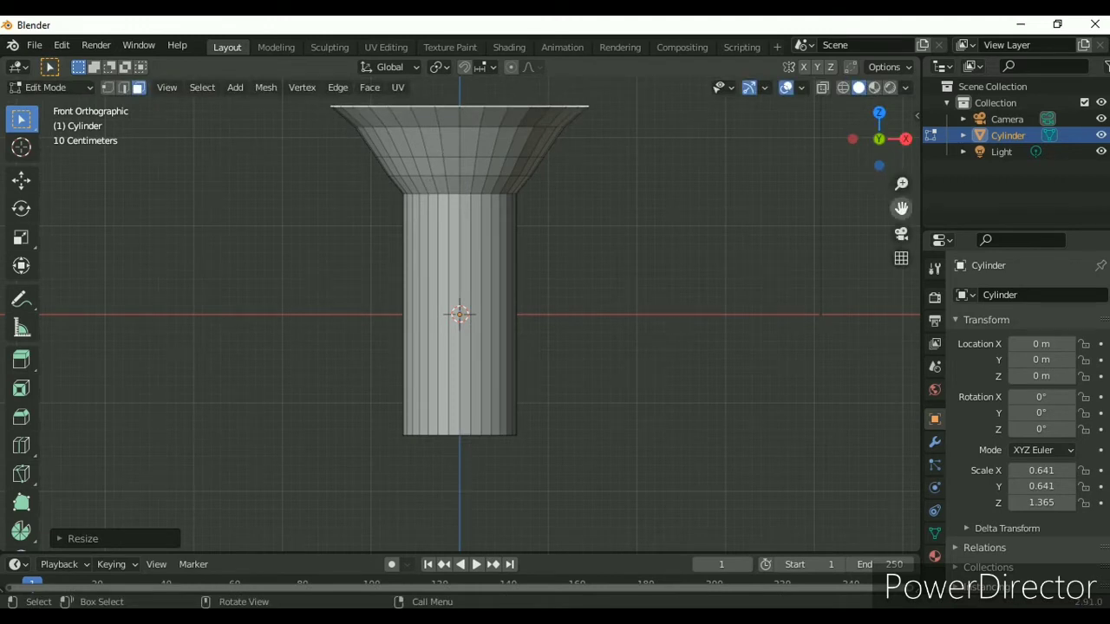
# Step: Extrude two more rings above the flare, each scaled slightly wider
pyautogui.moveTo(901, 208); pyautogui.dragTo(907, 384)
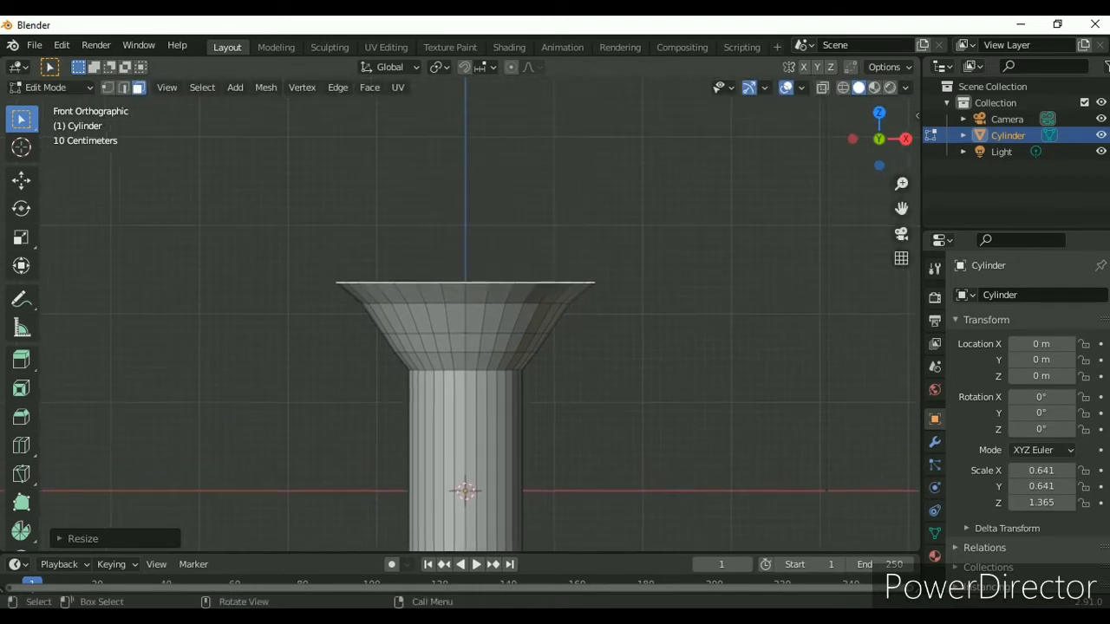
pyautogui.press('e')
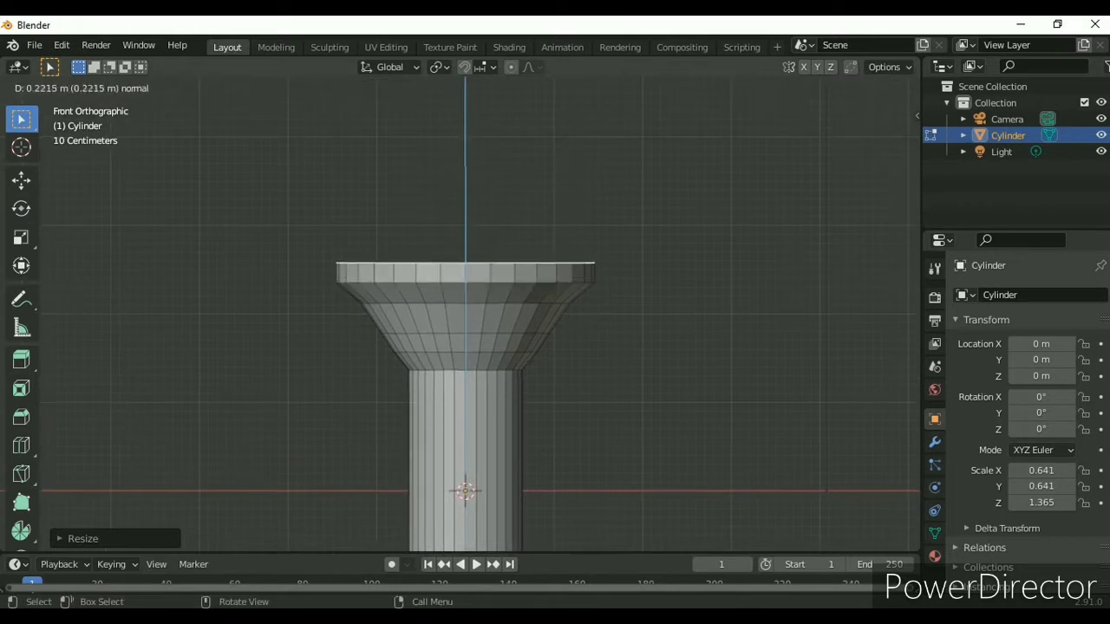
pyautogui.press('Return')
pyautogui.press('s')
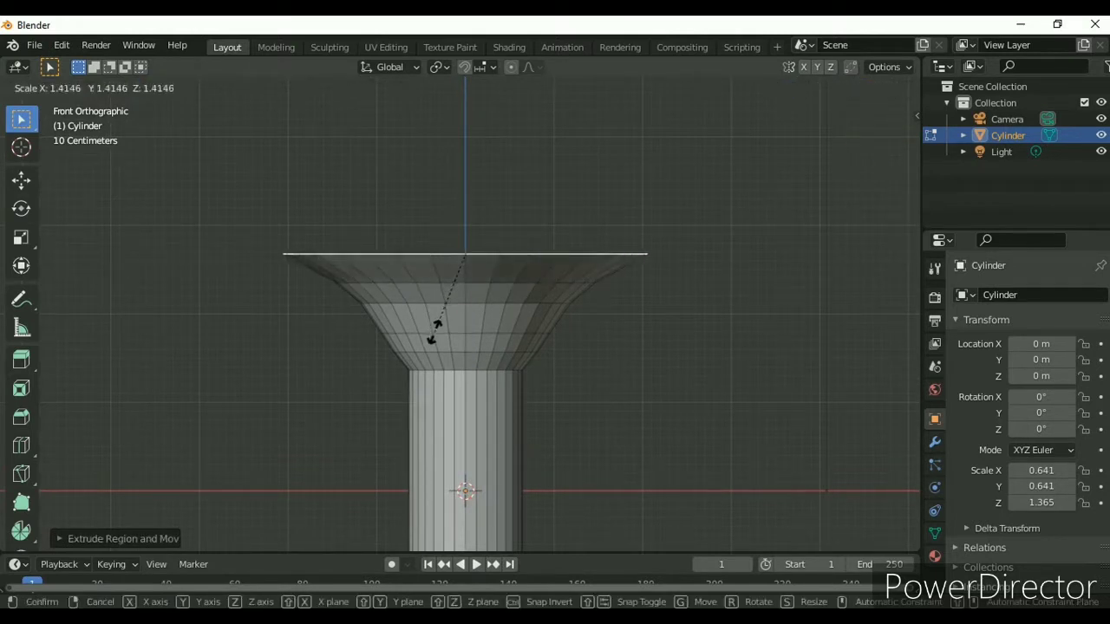
pyautogui.click(437, 327)
pyautogui.press('e')
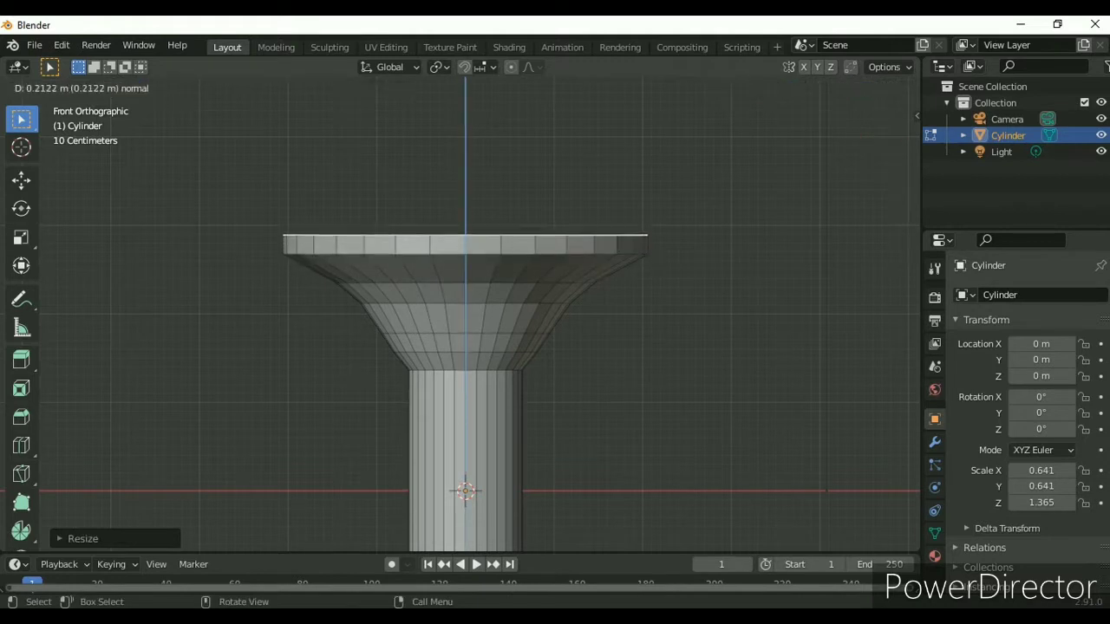
pyautogui.press('Return')
pyautogui.press('s')
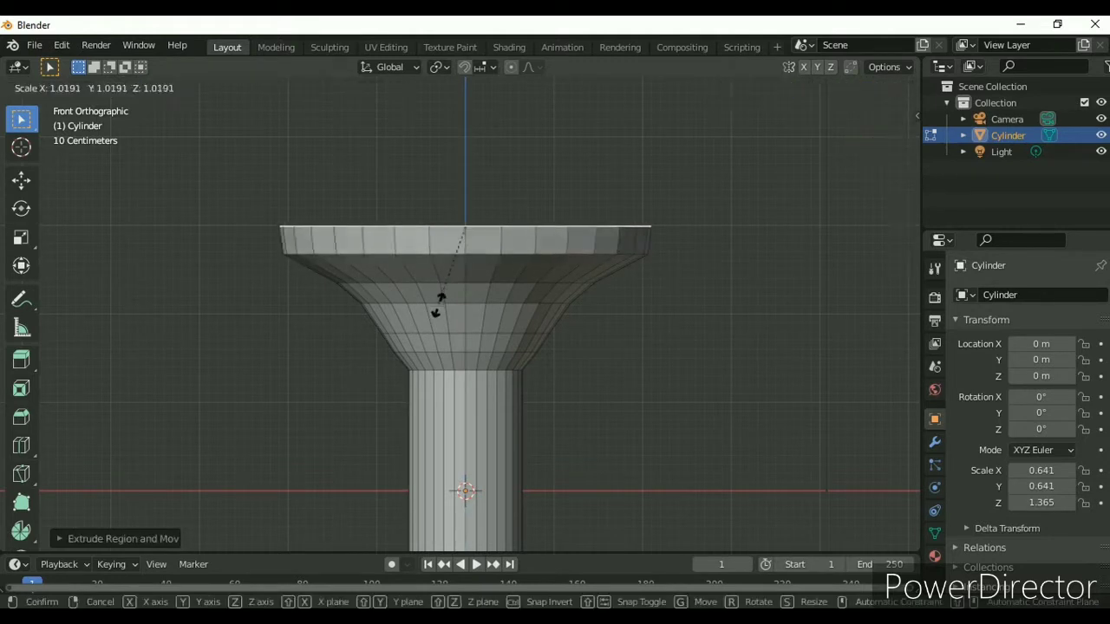
pyautogui.click(436, 310)
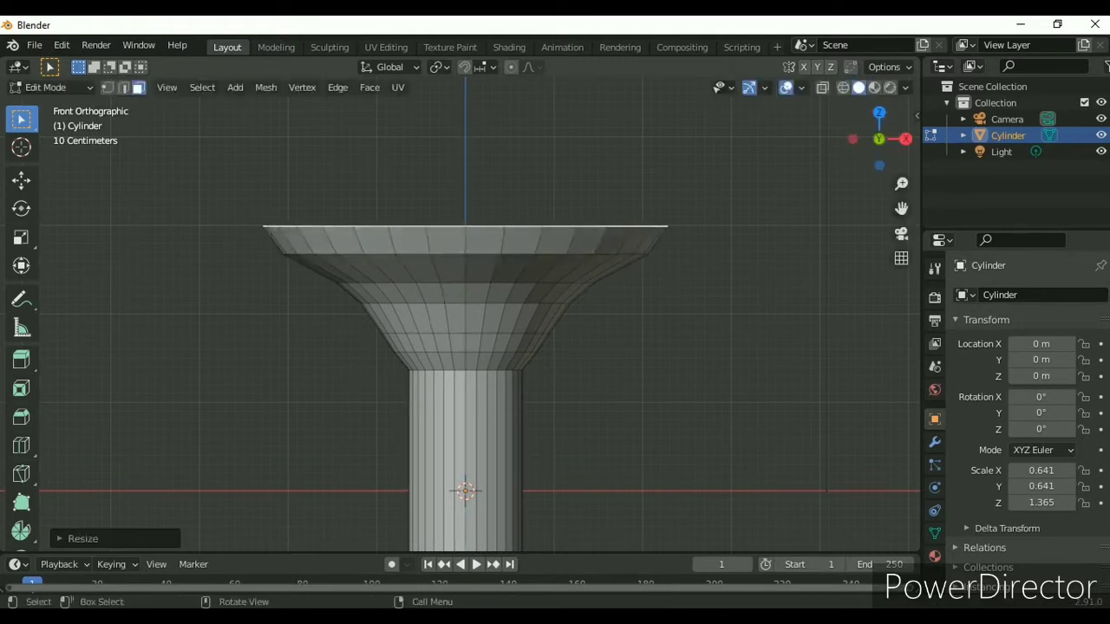
# Step: Add two further extruded rings, widening the bowl's top rim
pyautogui.press('e')
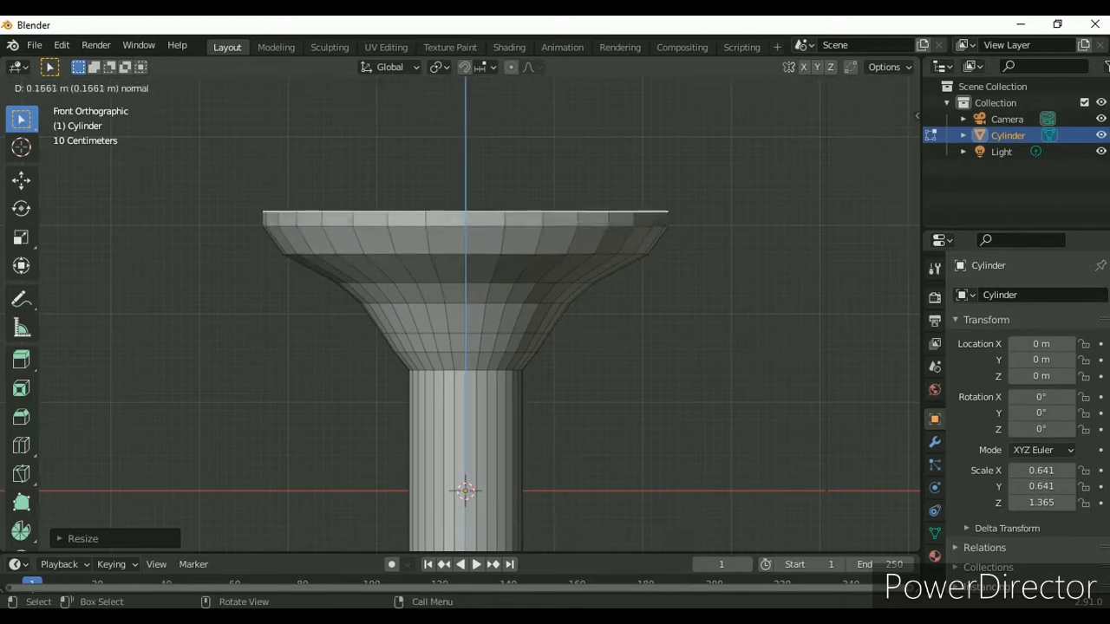
pyautogui.press('Return')
pyautogui.press('s')
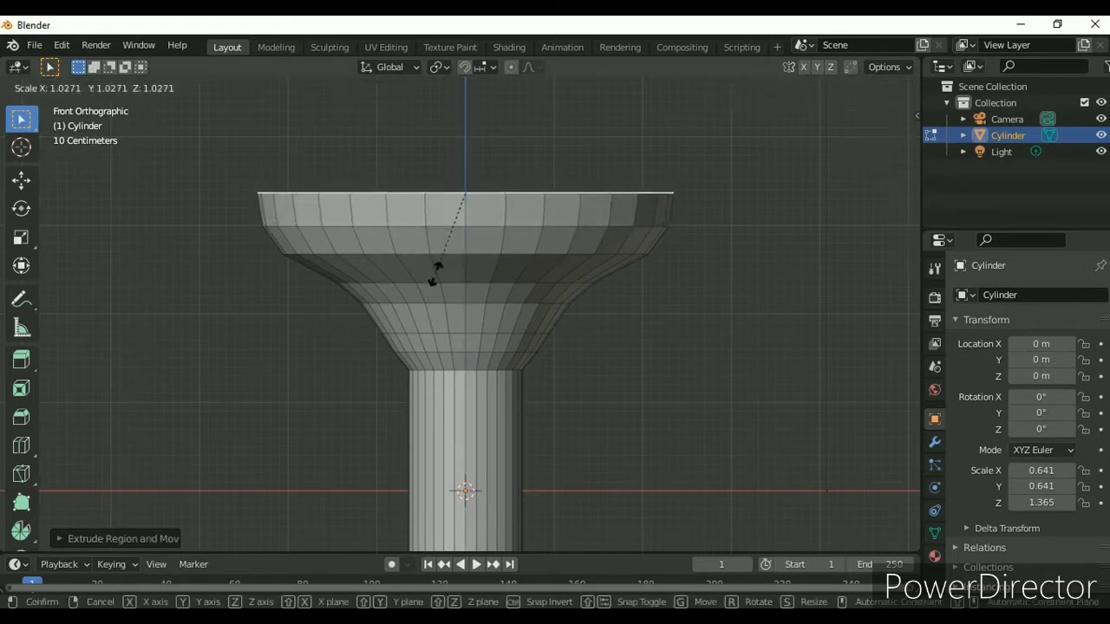
pyautogui.click(436, 273)
pyautogui.press('e')
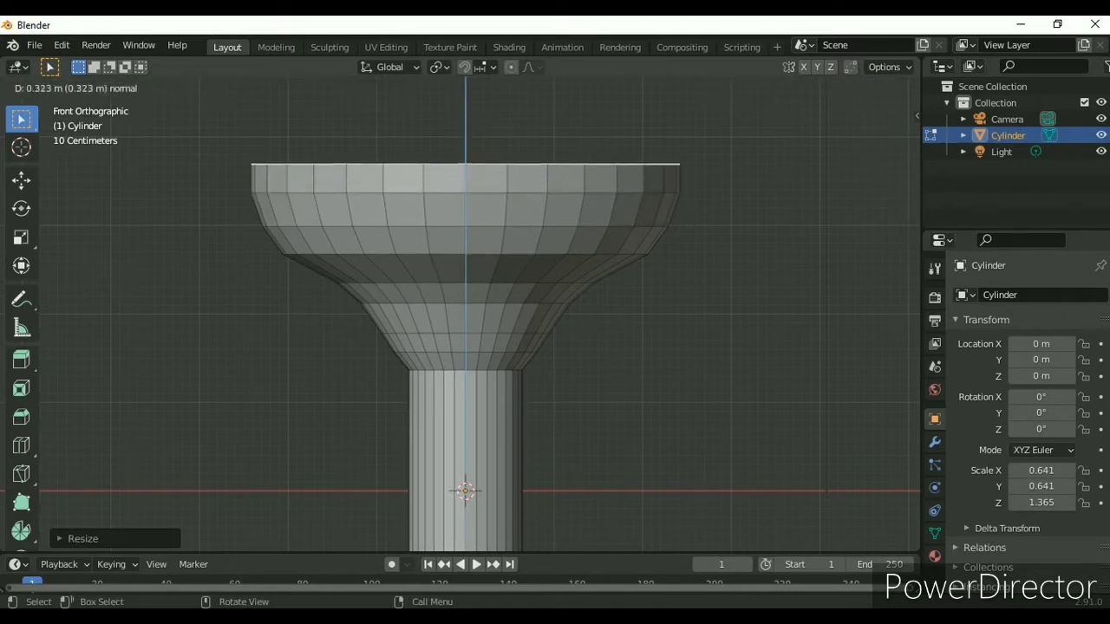
pyautogui.press('Return')
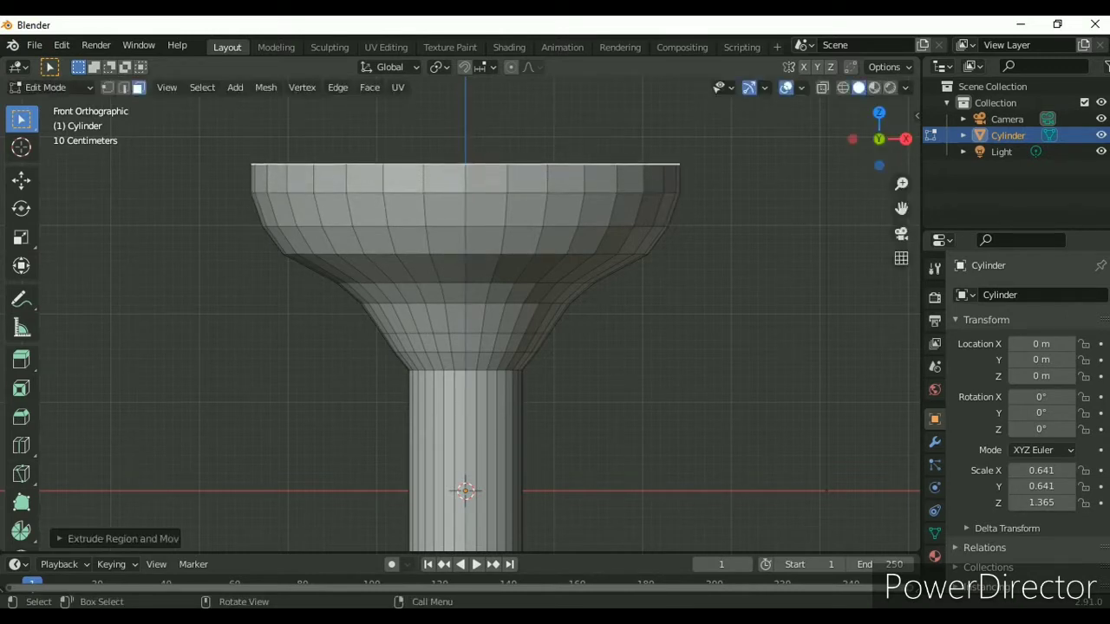
pyautogui.press('s')
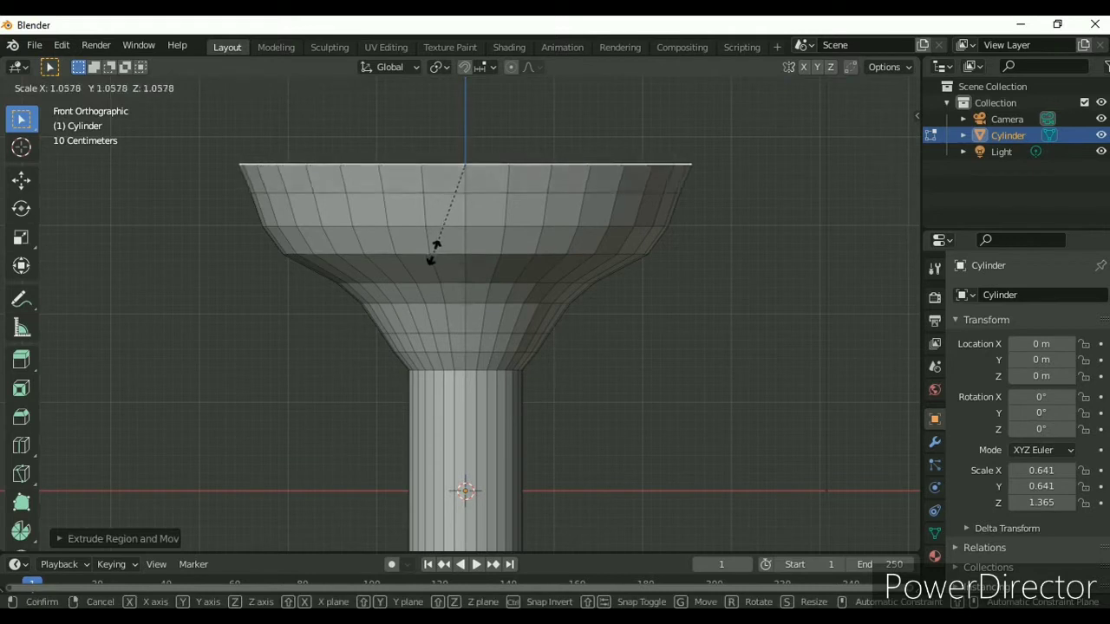
pyautogui.press('Return')
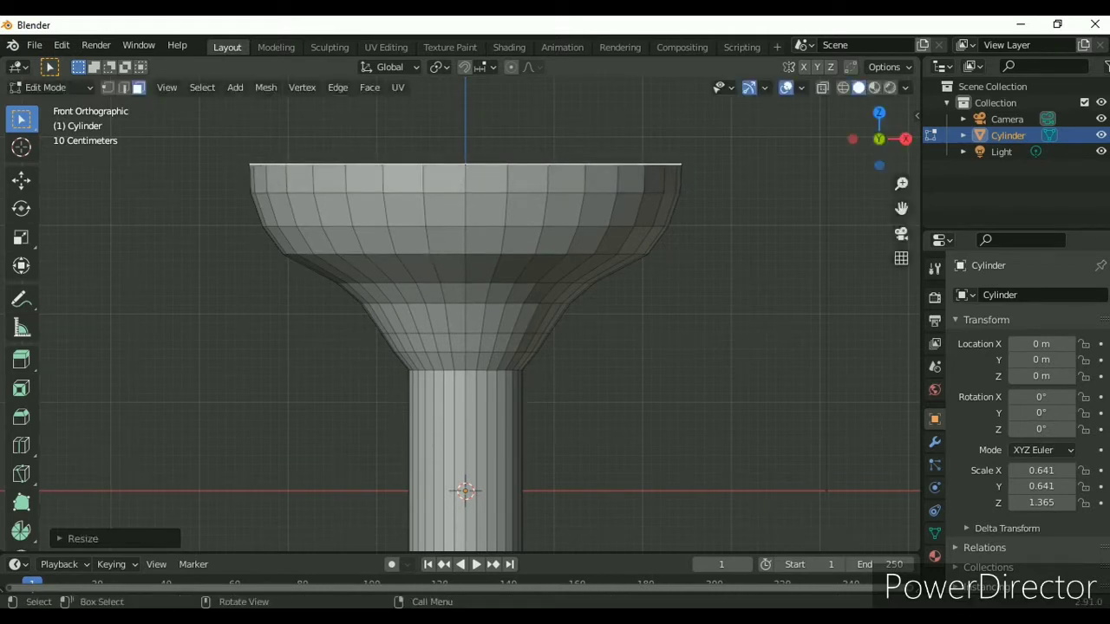
# Step: Extrude a tall straight wall about 1.375 m high to form the cup
pyautogui.moveTo(902, 208); pyautogui.dragTo(912, 373)
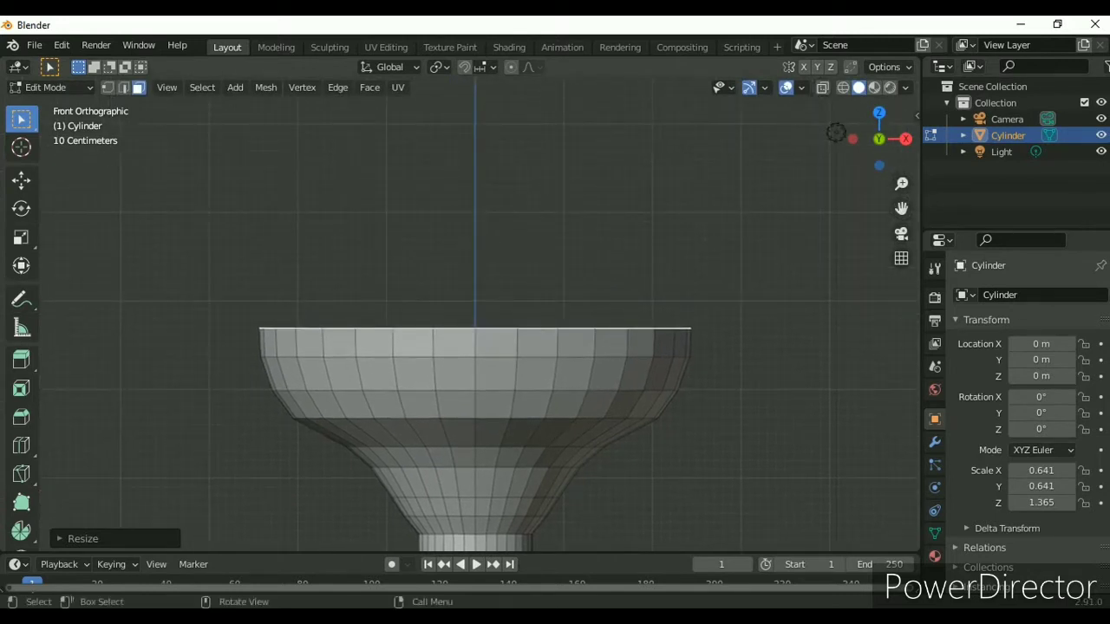
pyautogui.press('e')
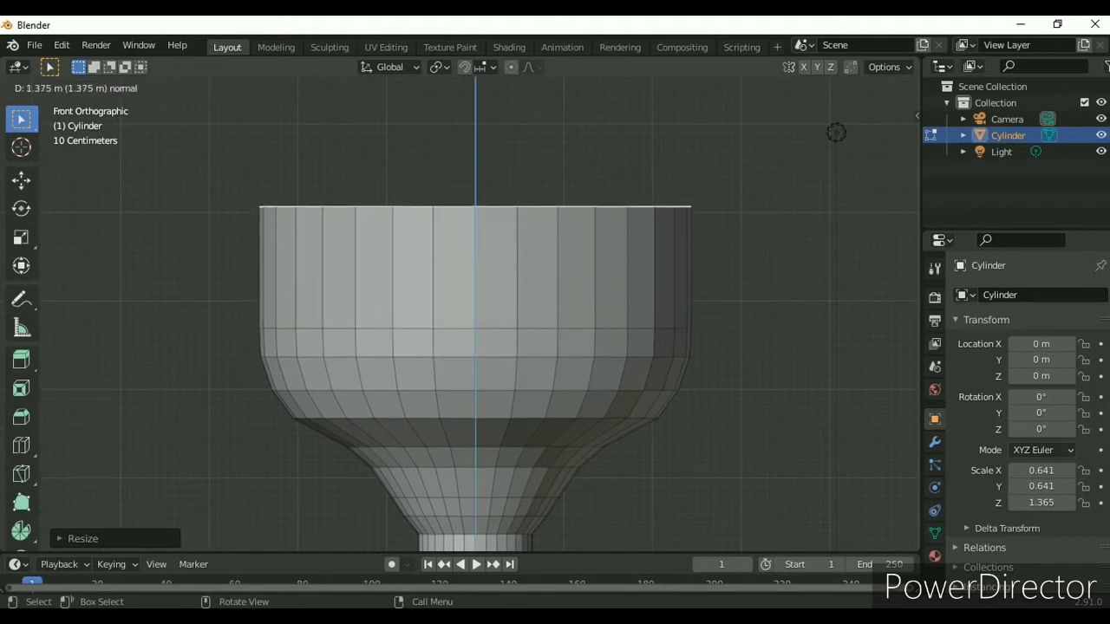
pyautogui.click(836, 132)
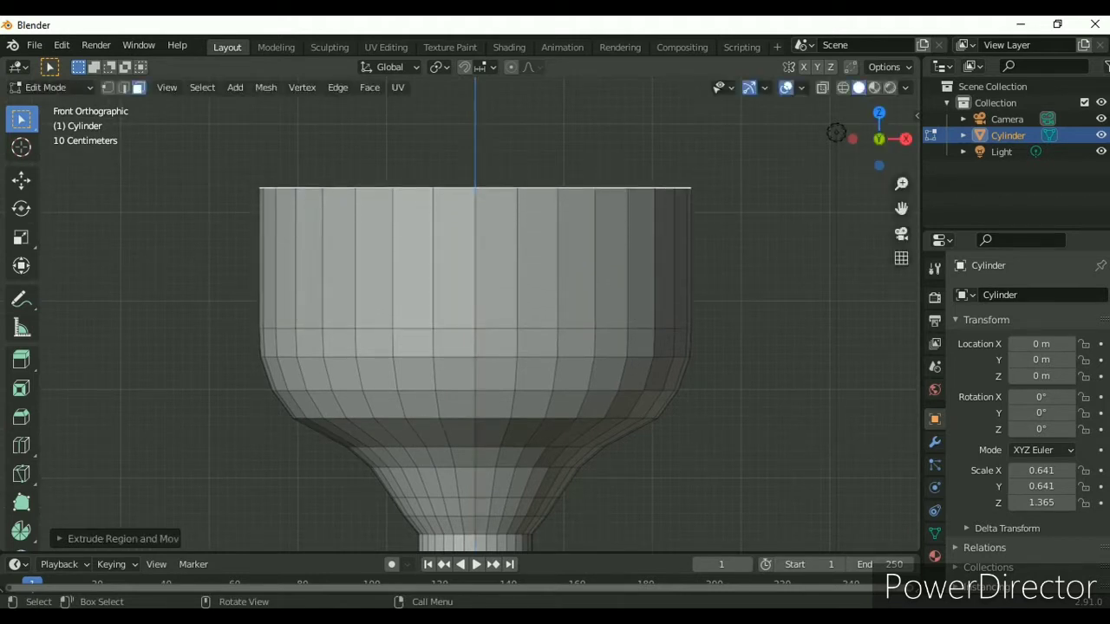
# Step: Zoom out, orbit into a low perspective view of the goblet, and centre the stem end
pyautogui.scroll(-2, 836, 131)
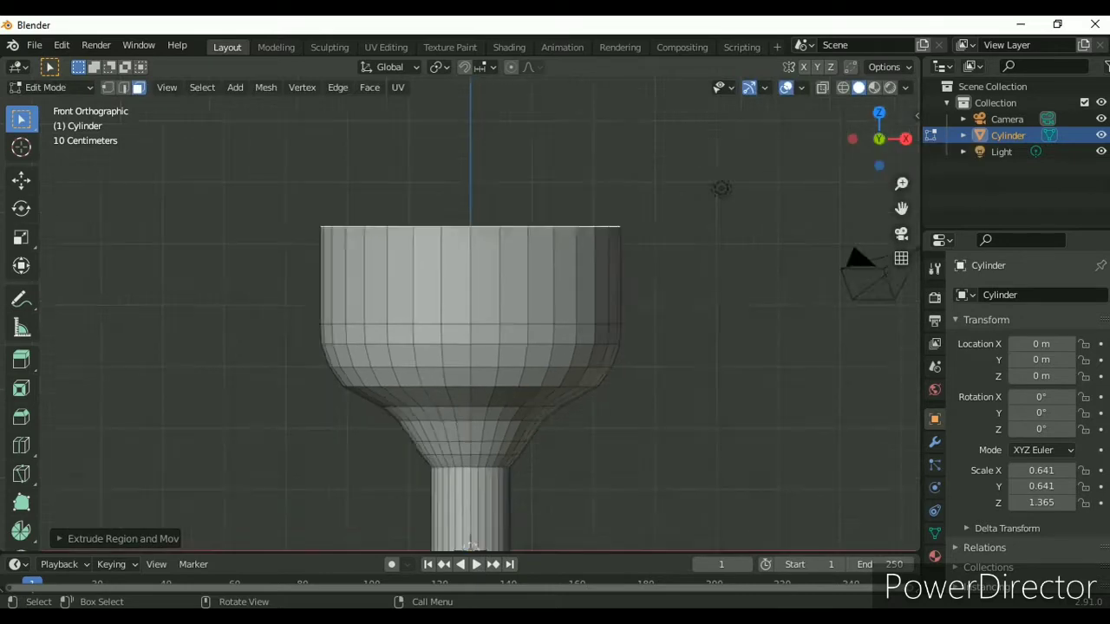
pyautogui.scroll(-4, 836, 132)
pyautogui.scroll(-1, 836, 132)
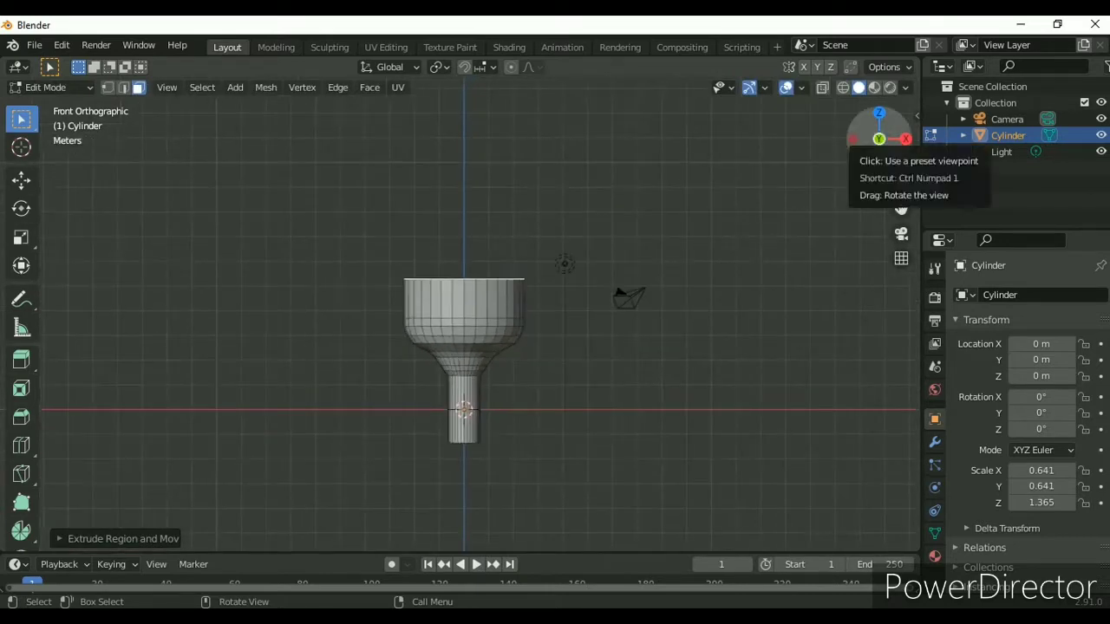
pyautogui.moveTo(879, 139); pyautogui.dragTo(881, 139)
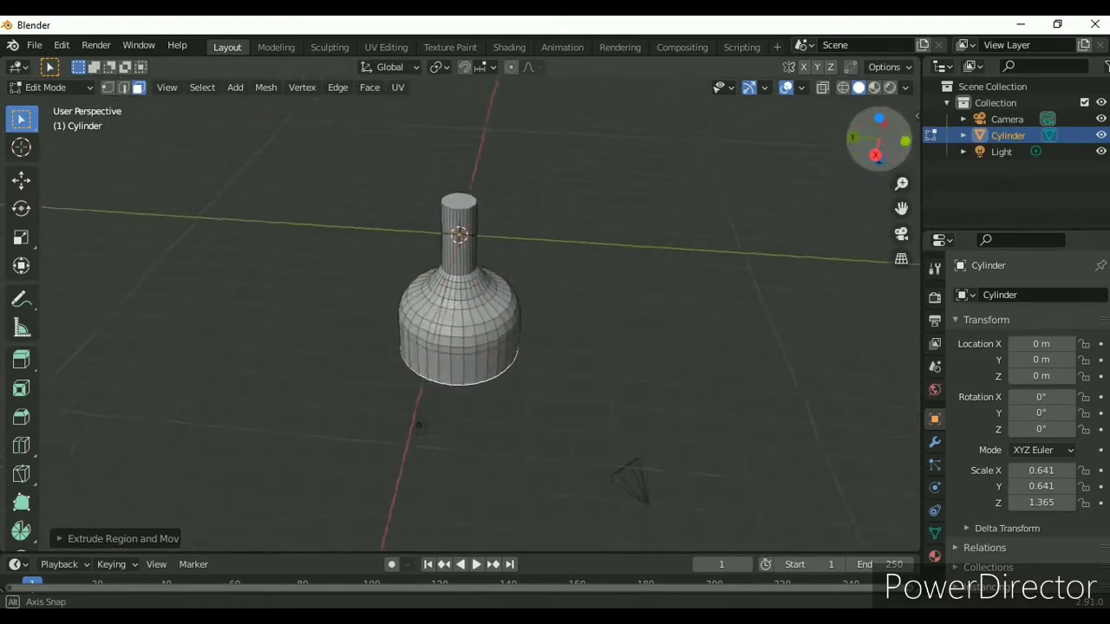
pyautogui.moveTo(880, 139); pyautogui.dragTo(879, 141)
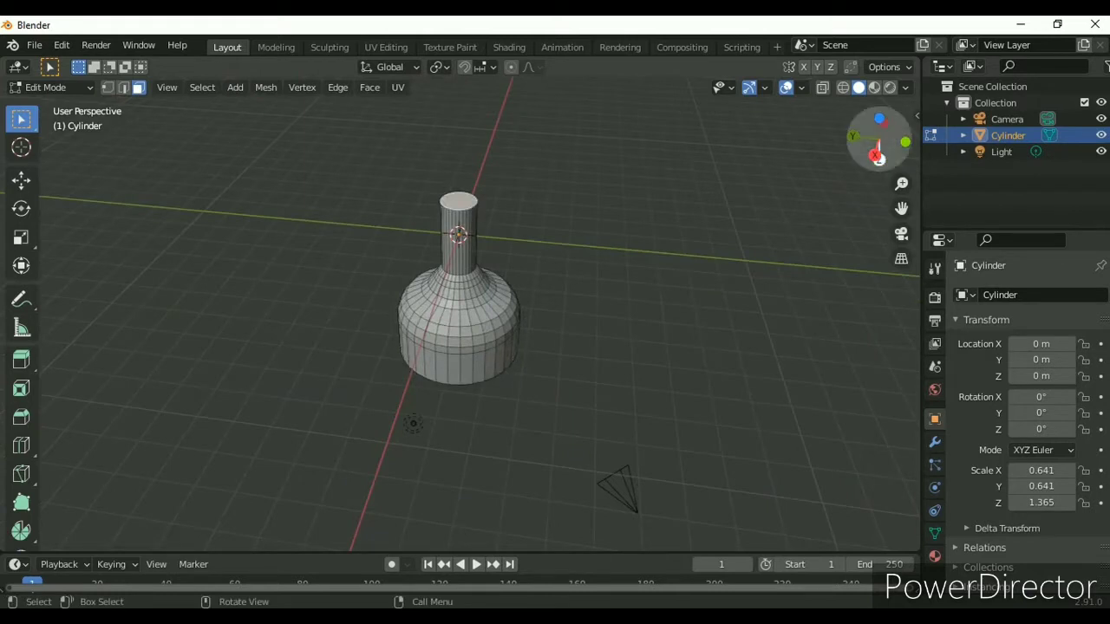
pyautogui.moveTo(879, 143); pyautogui.dragTo(878, 145)
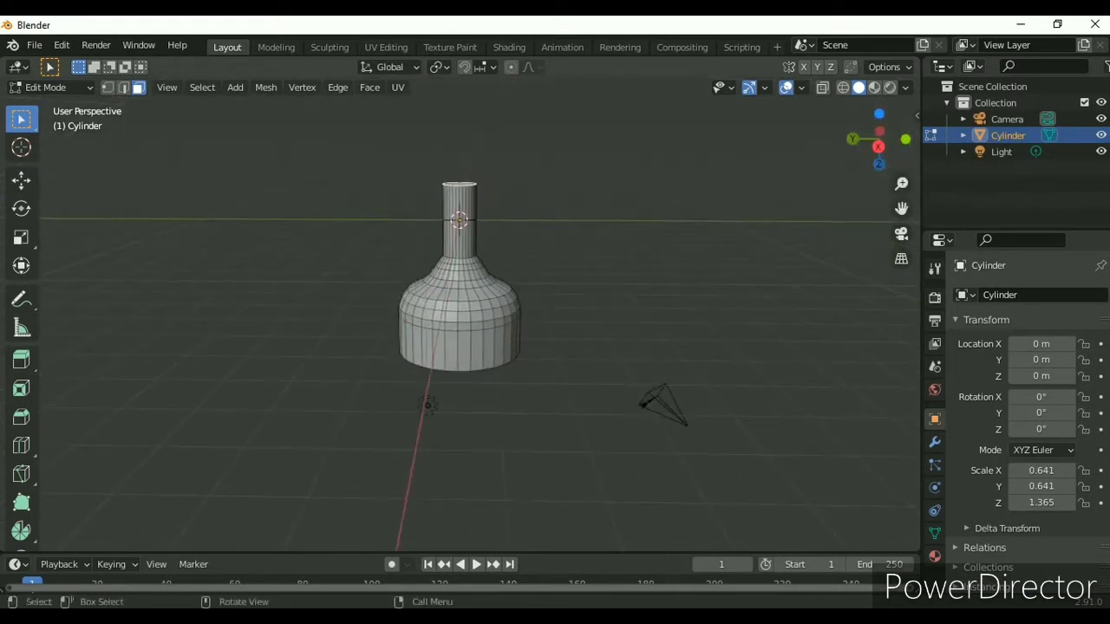
pyautogui.scroll(4, 460, 312)
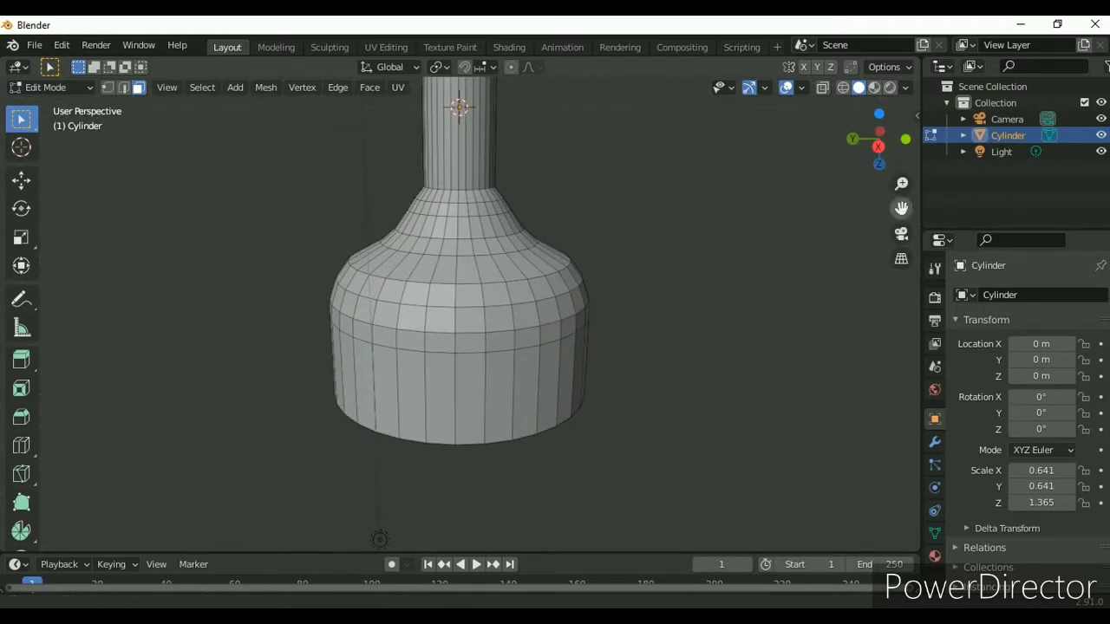
pyautogui.moveTo(901, 208); pyautogui.dragTo(969, 356)
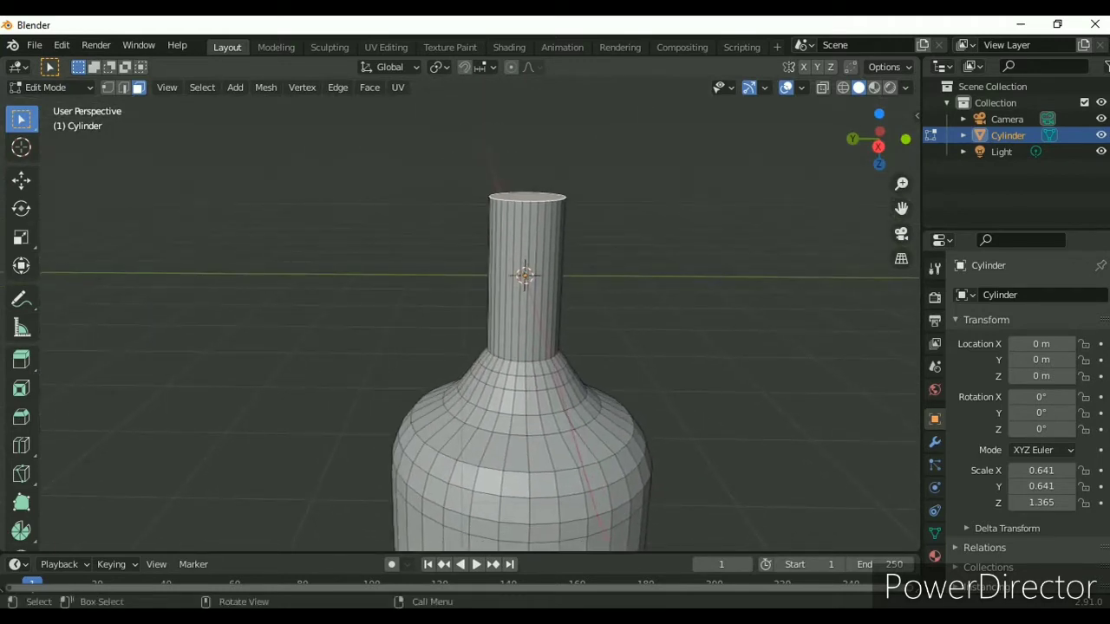
# Step: Extrude and widen the neck's top twice, ending in a flat disc about 1.56 times wider
pyautogui.press('e')
pyautogui.press('Return')
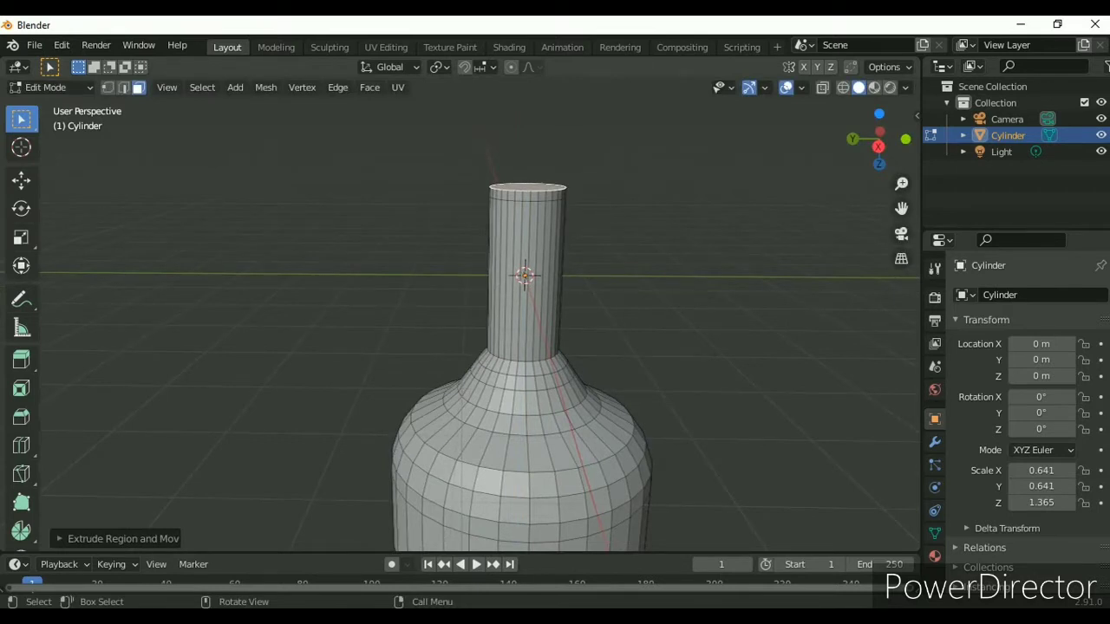
pyautogui.press('s')
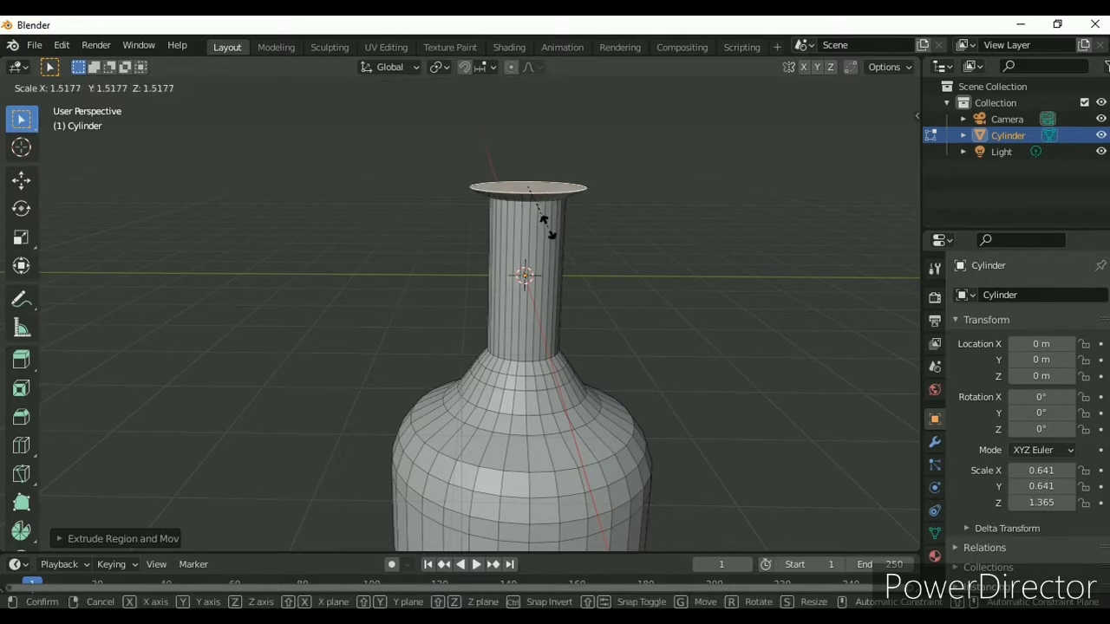
pyautogui.click(546, 225)
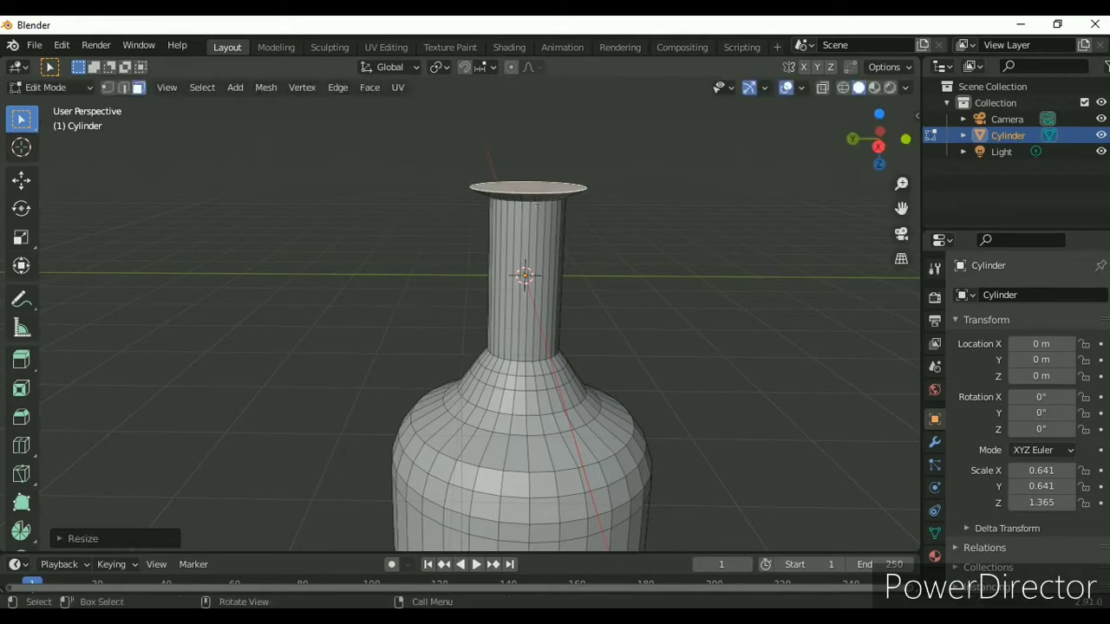
pyautogui.press('e')
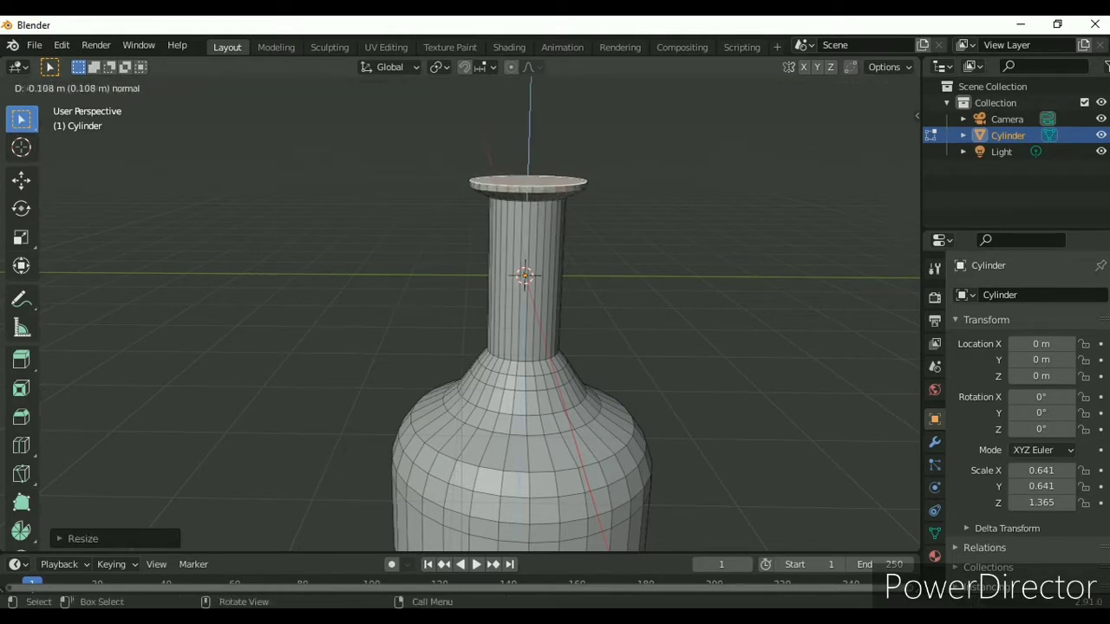
pyautogui.press('Return')
pyautogui.press('s')
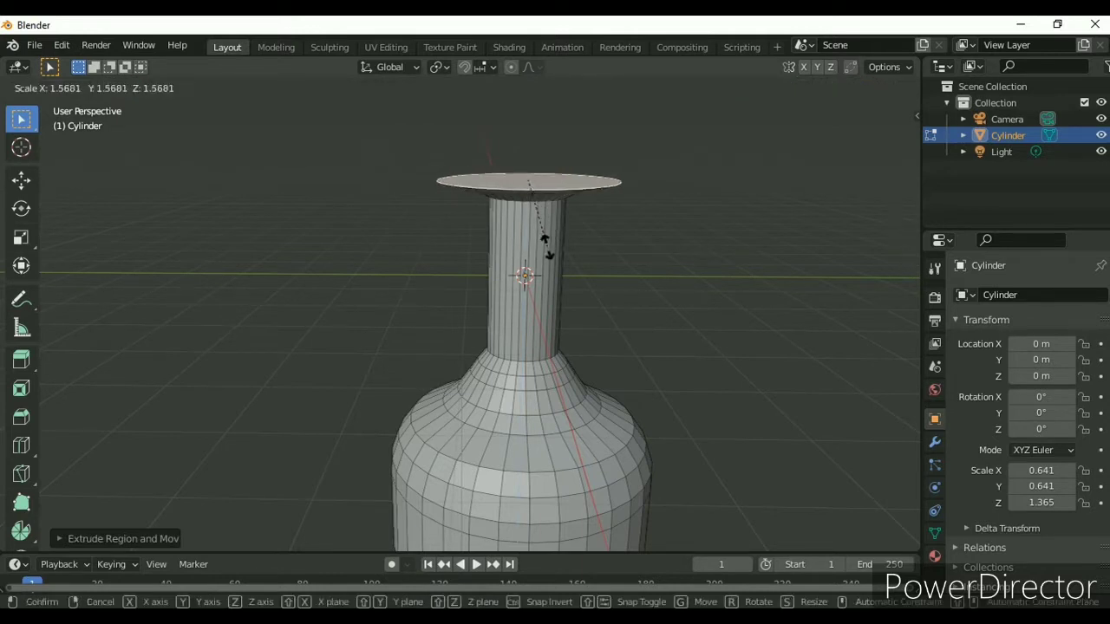
pyautogui.press('Return')
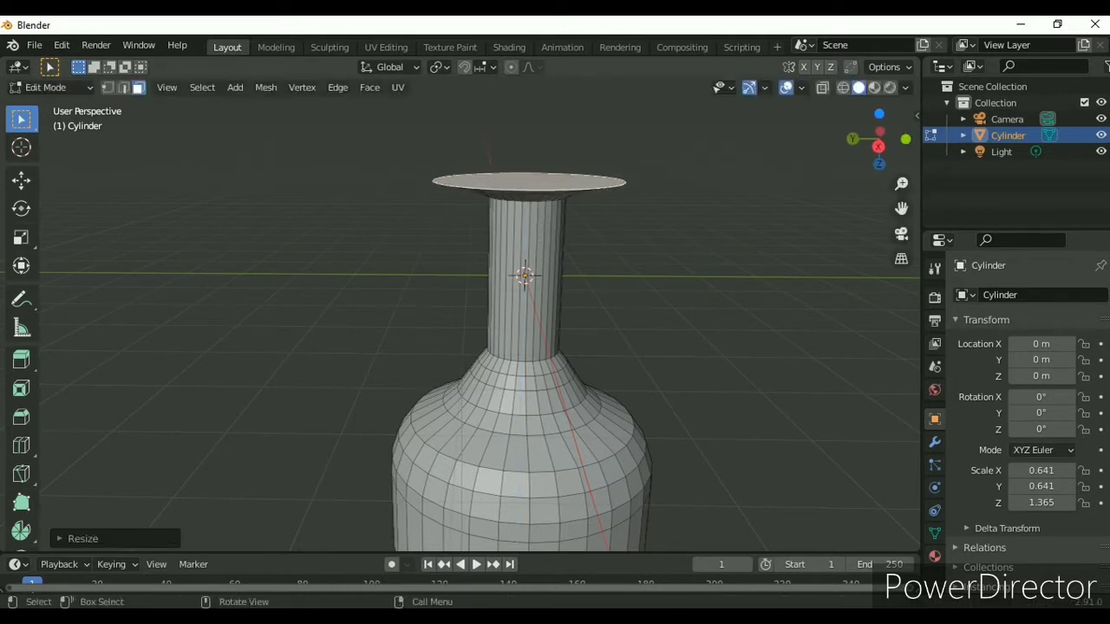
pyautogui.moveTo(877, 141)
pyautogui.mouseDown()
pyautogui.moveTo(892, 153)
pyautogui.moveTo(251, 522)
pyautogui.moveTo(254, 510)
pyautogui.mouseUp()
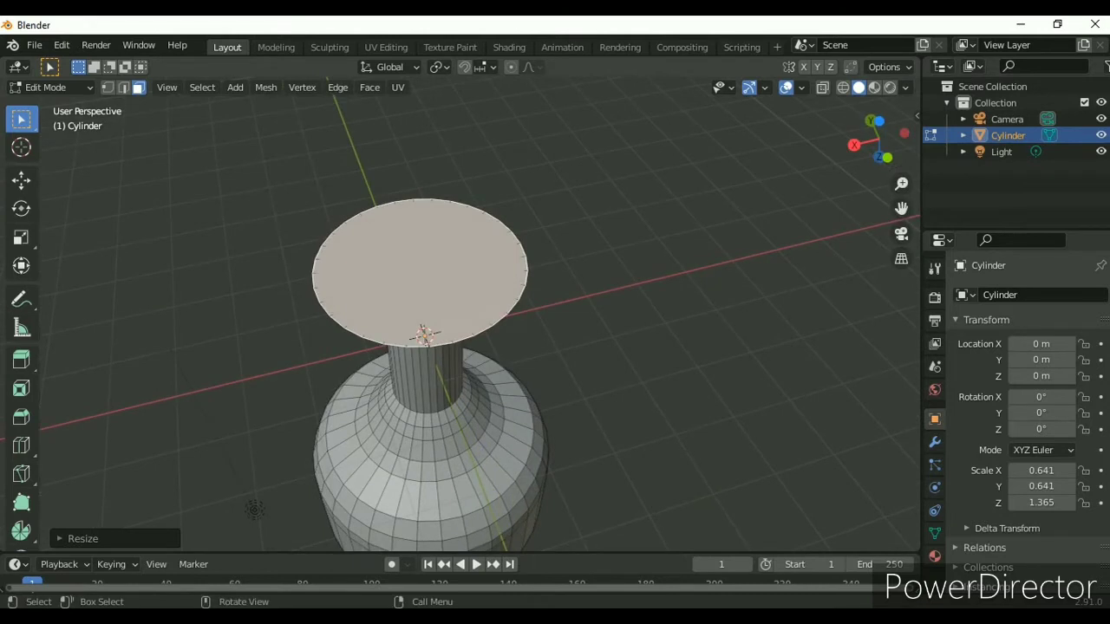
# Step: Delete the top disc face to open the rim, then view the mesh from the top
pyautogui.rightClick(254, 510)
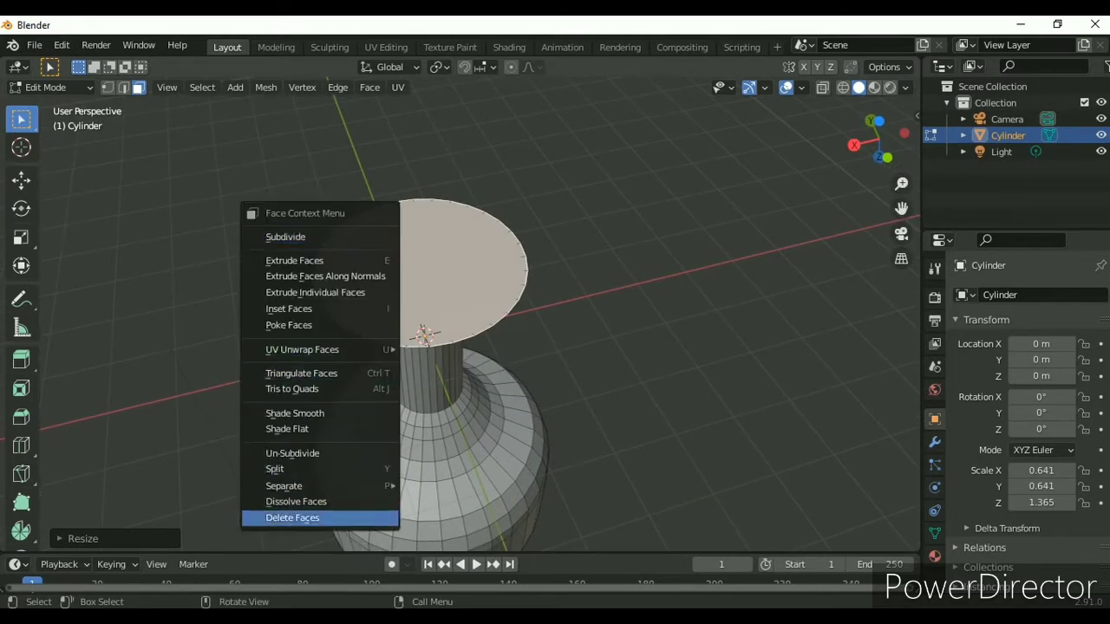
pyautogui.click(254, 515)
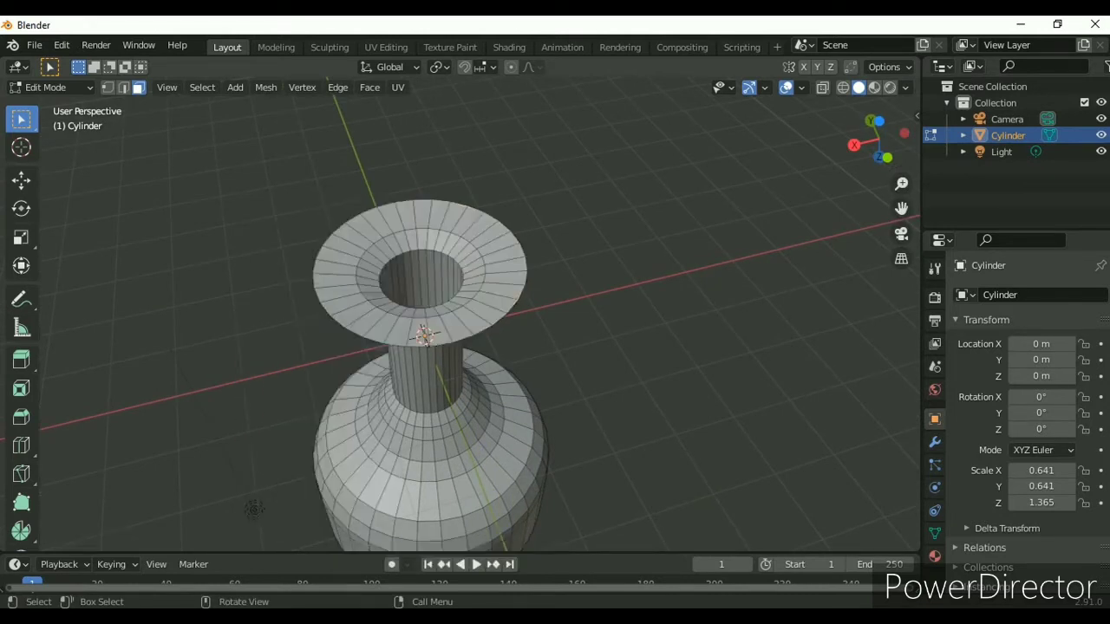
pyautogui.moveTo(877, 122); pyautogui.dragTo(859, 148)
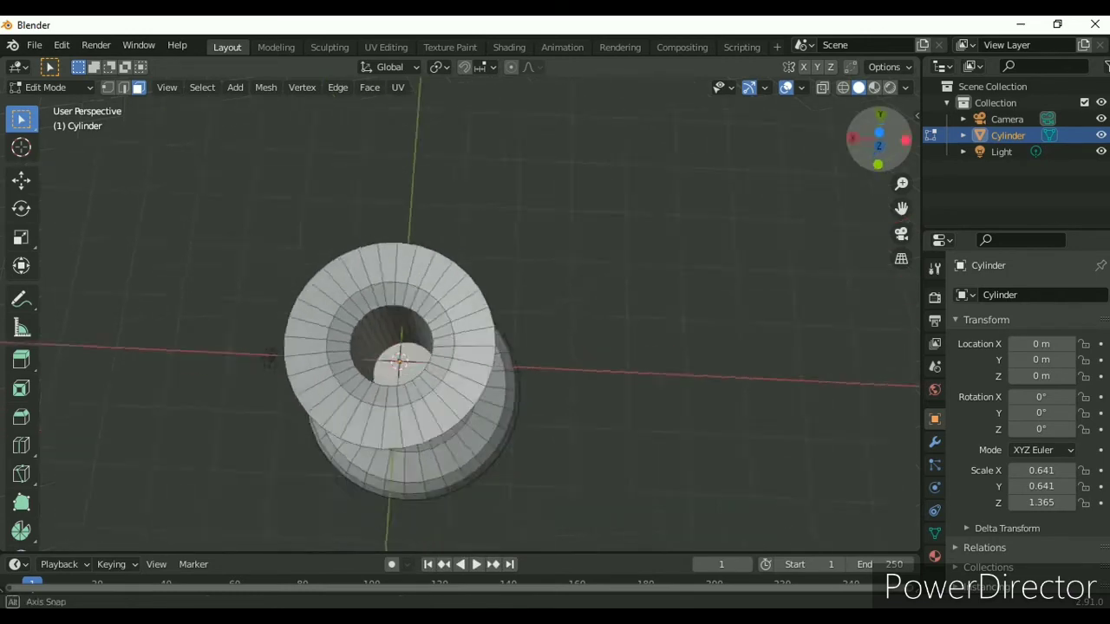
pyautogui.moveTo(295, 444); pyautogui.dragTo(270, 428, button='middle')
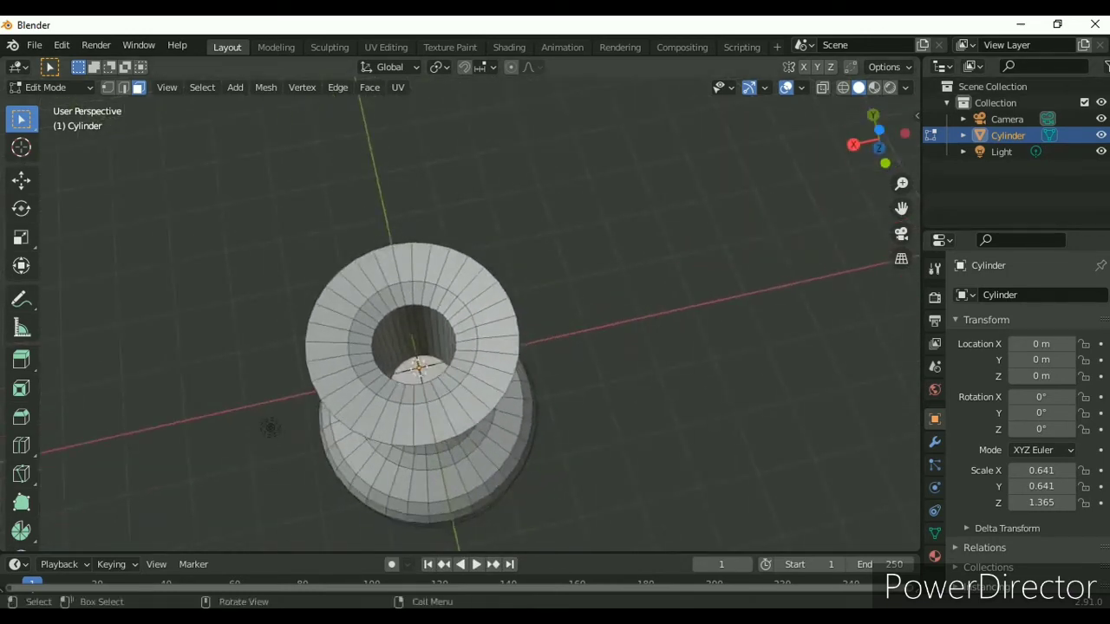
pyautogui.moveTo(901, 208)
pyautogui.mouseDown()
pyautogui.moveTo(916, 160)
pyautogui.moveTo(910, 173)
pyautogui.mouseUp()
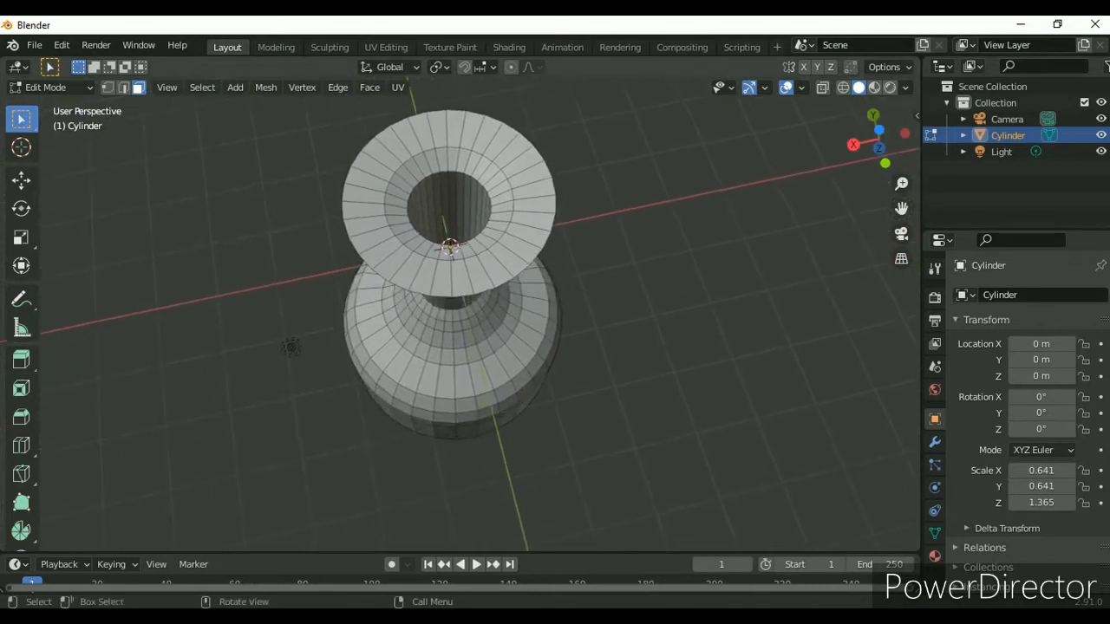
pyautogui.moveTo(292, 347); pyautogui.dragTo(633, 395, button='middle')
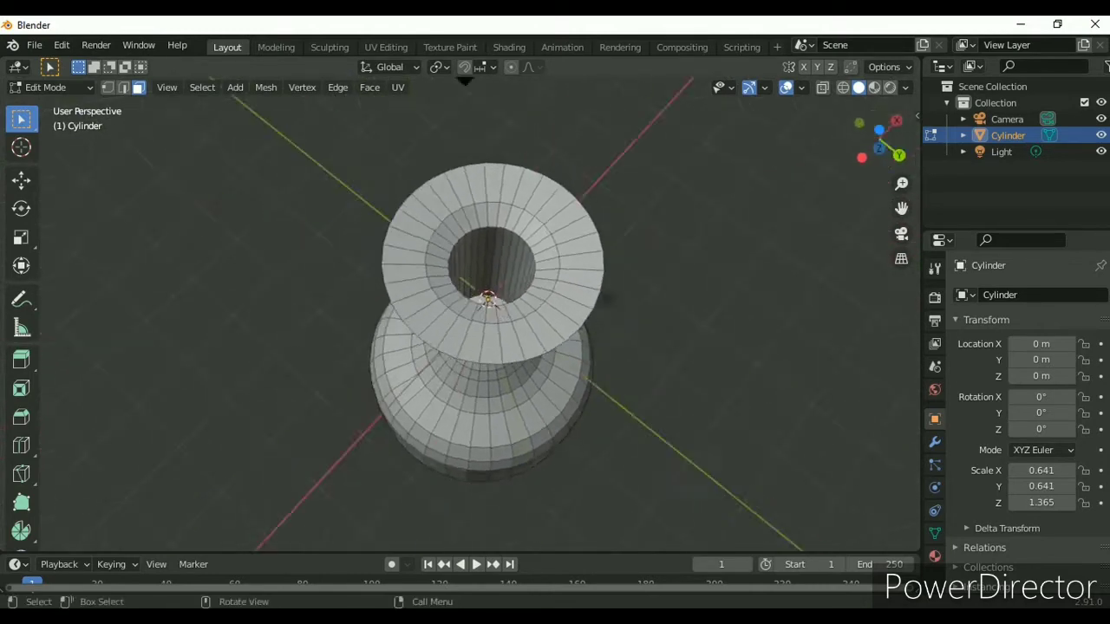
pyautogui.press('KP_7')
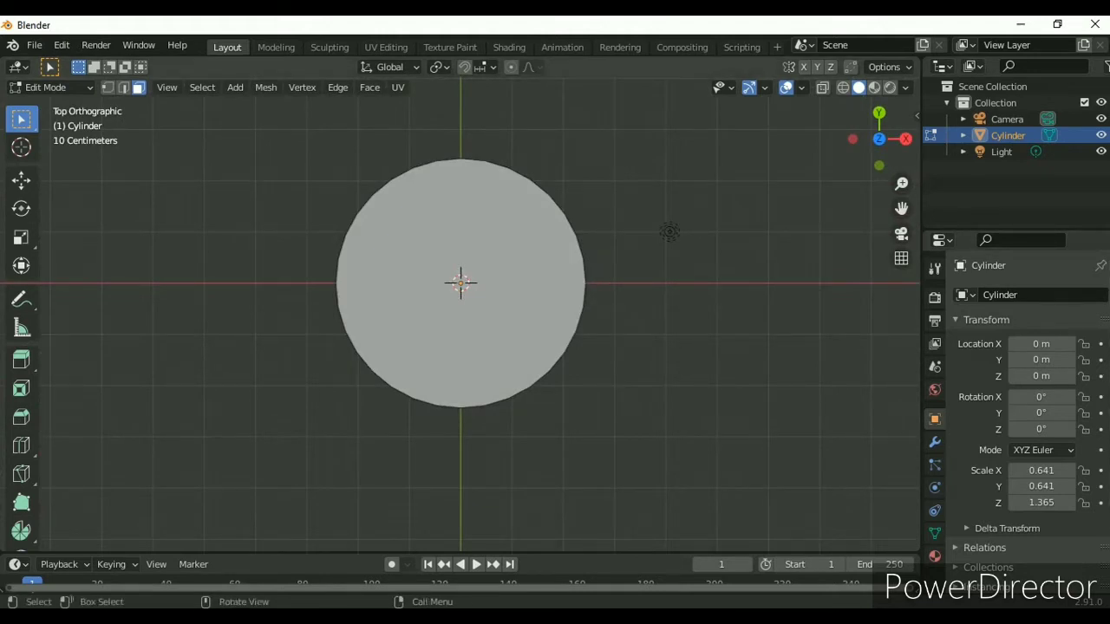
# Step: Select and delete the remaining cap face to open a hole through the centre
pyautogui.press('a')
pyautogui.rightClick(398, 269)
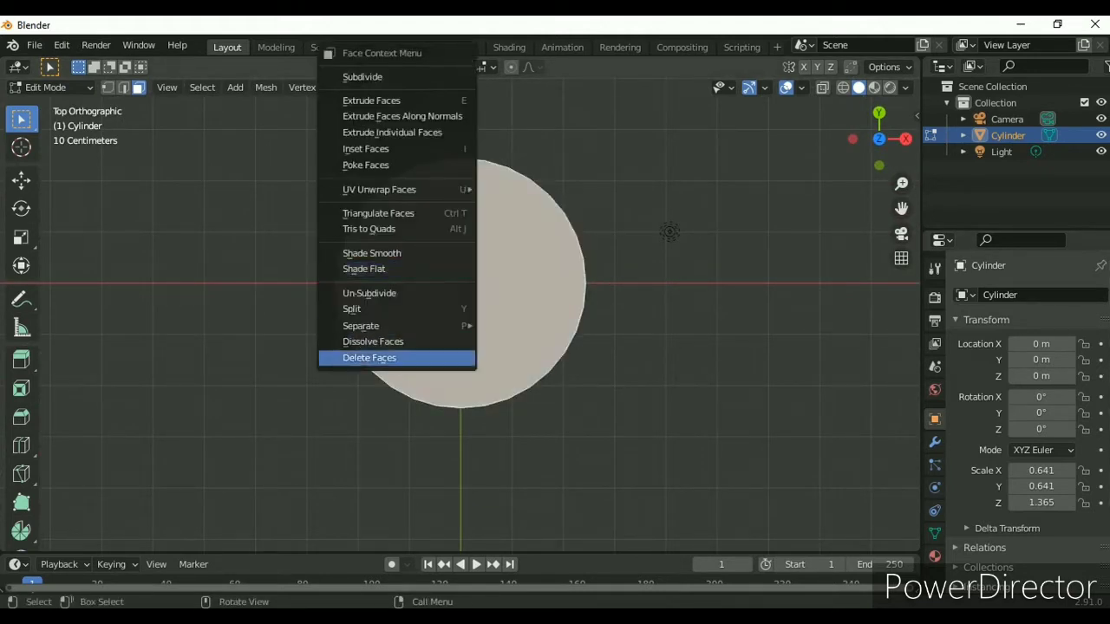
pyautogui.click(370, 357)
pyautogui.scroll(3, 669, 232)
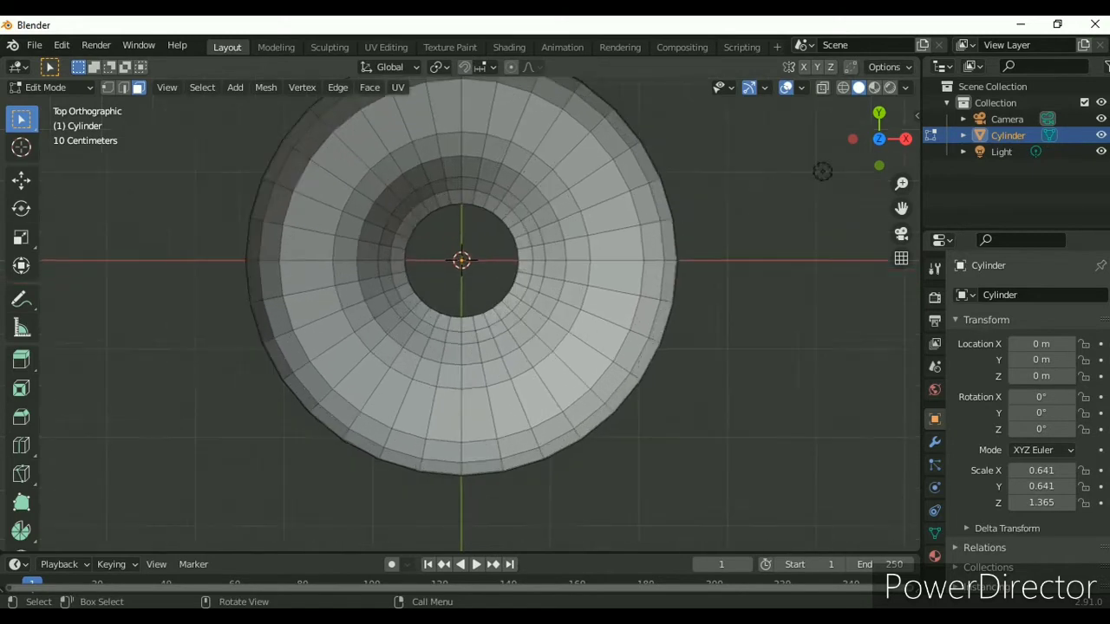
pyautogui.scroll(2, 738, 209)
pyautogui.scroll(-1, 822, 171)
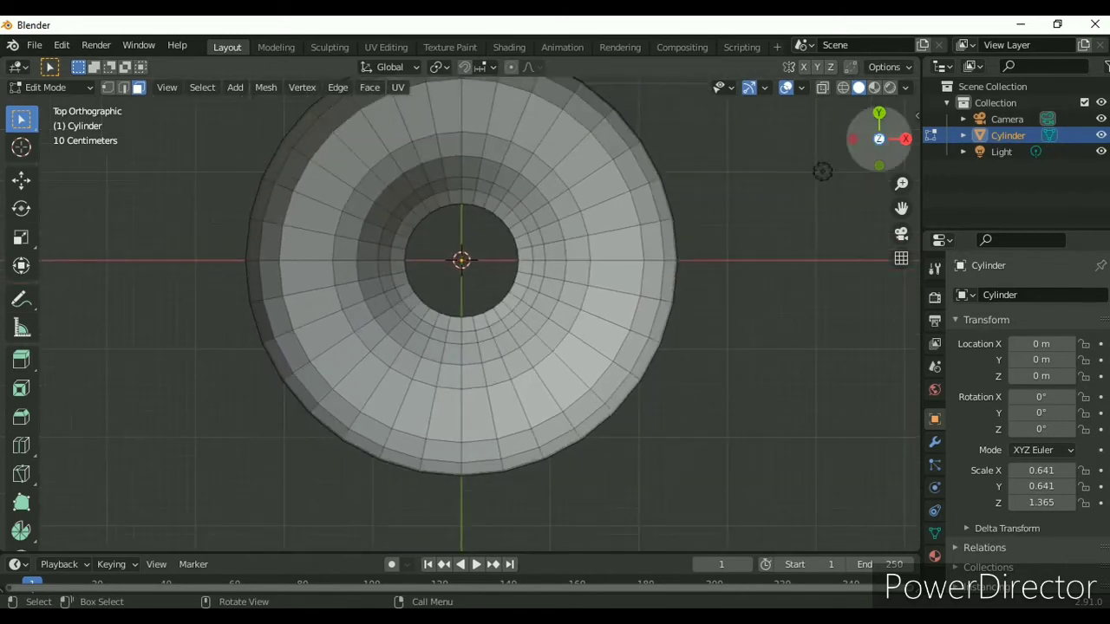
# Step: Inspect the opening from front and top views and select a face on the inner rim
pyautogui.moveTo(879, 137)
pyautogui.mouseDown()
pyautogui.moveTo(872, 104)
pyautogui.moveTo(876, 165)
pyautogui.moveTo(878, 143)
pyautogui.mouseUp()
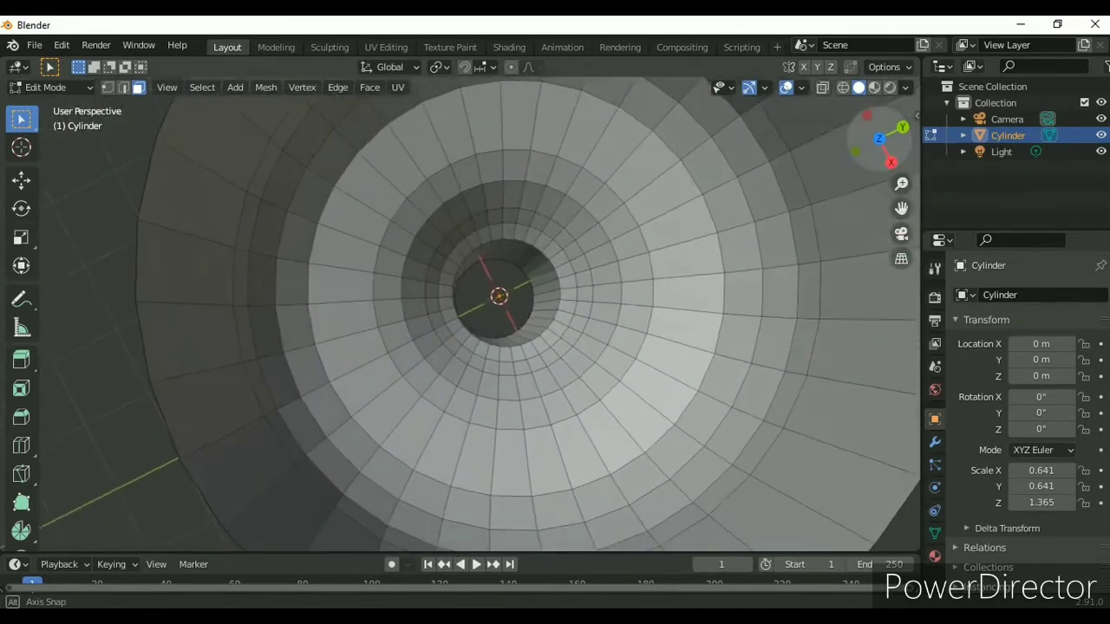
pyautogui.press('KP_1')
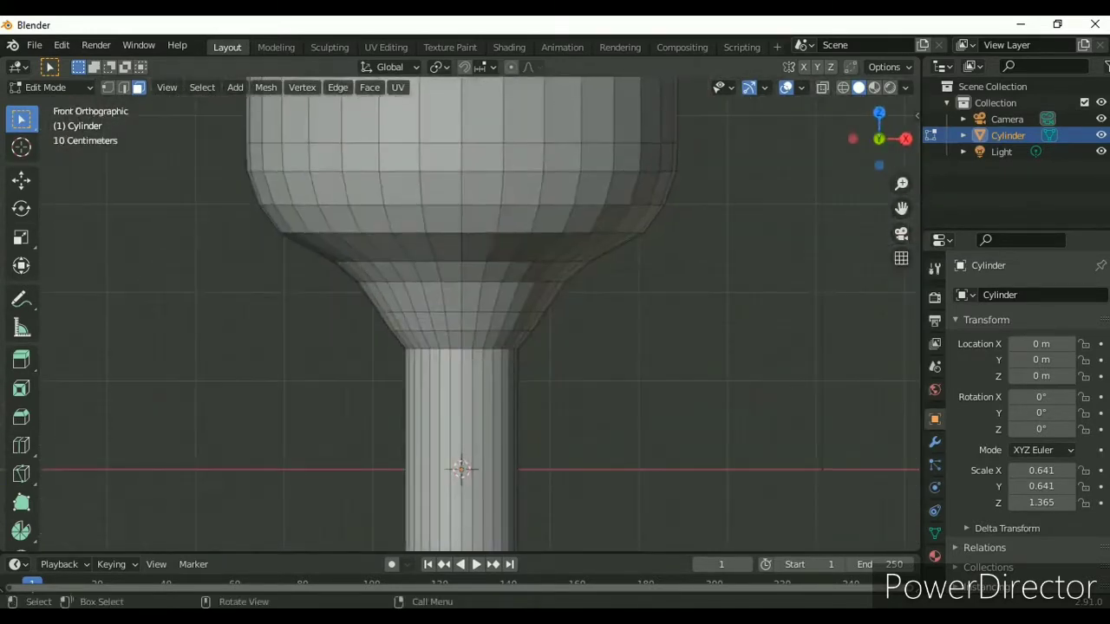
pyautogui.press('KP_7')
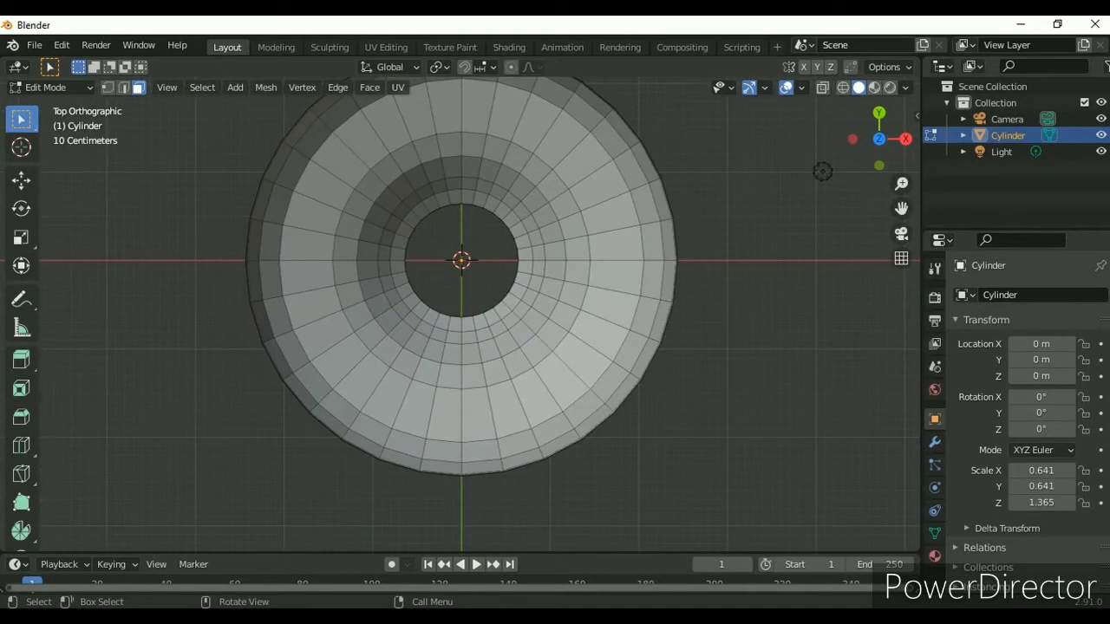
pyautogui.scroll(3, 822, 171)
pyautogui.scroll(4, 822, 171)
pyautogui.scroll(1, 823, 171)
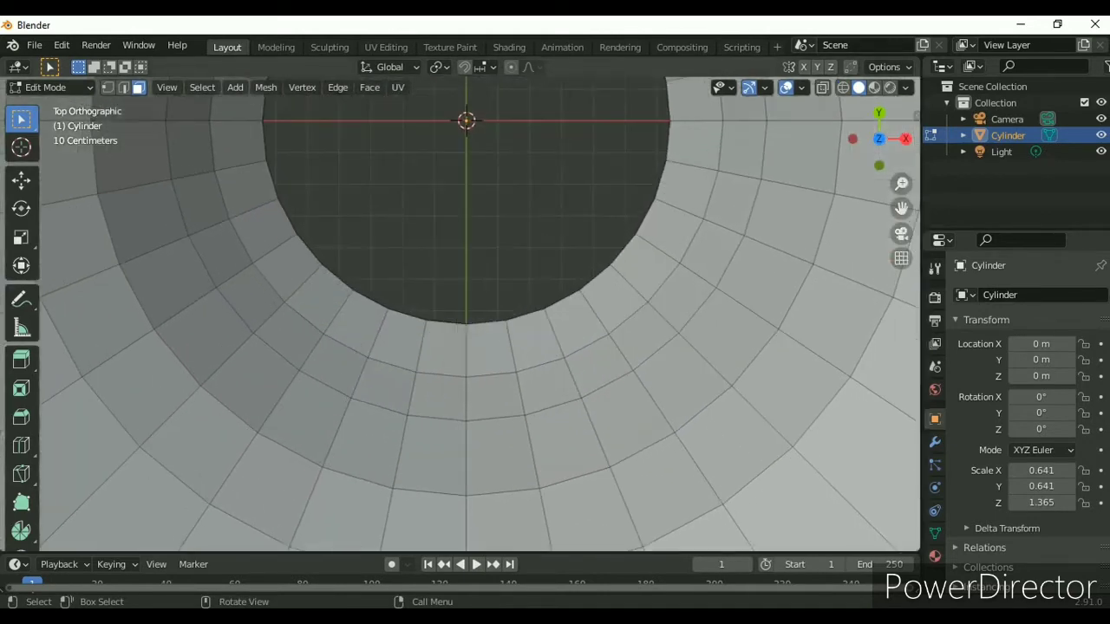
pyautogui.scroll(2, 822, 171)
pyautogui.scroll(-2, 822, 171)
pyautogui.scroll(-3, 822, 170)
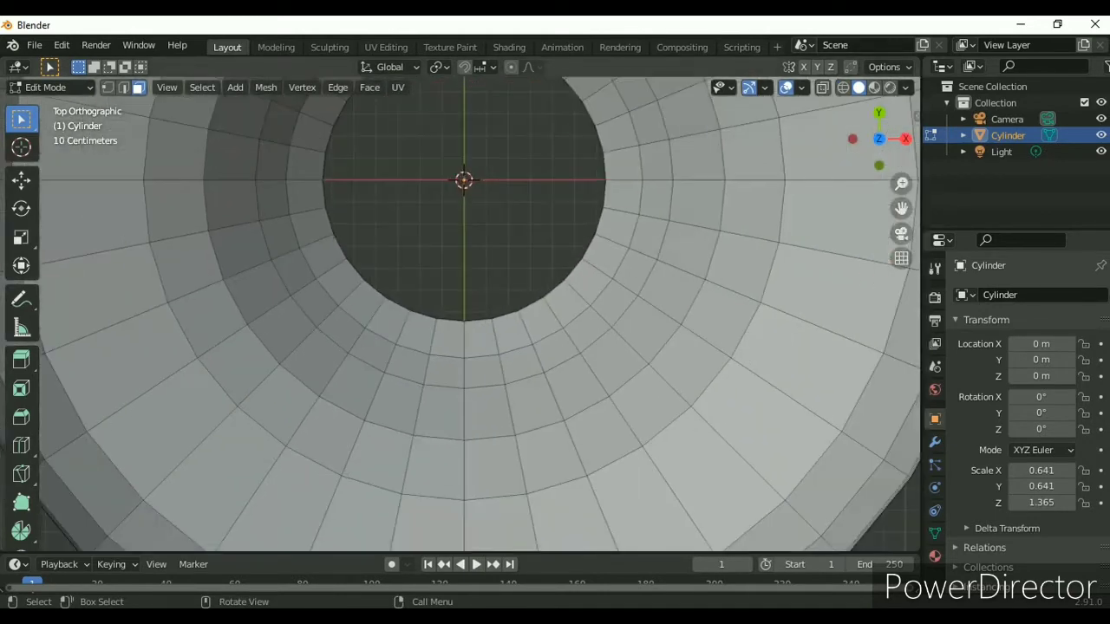
pyautogui.scroll(-3, 823, 171)
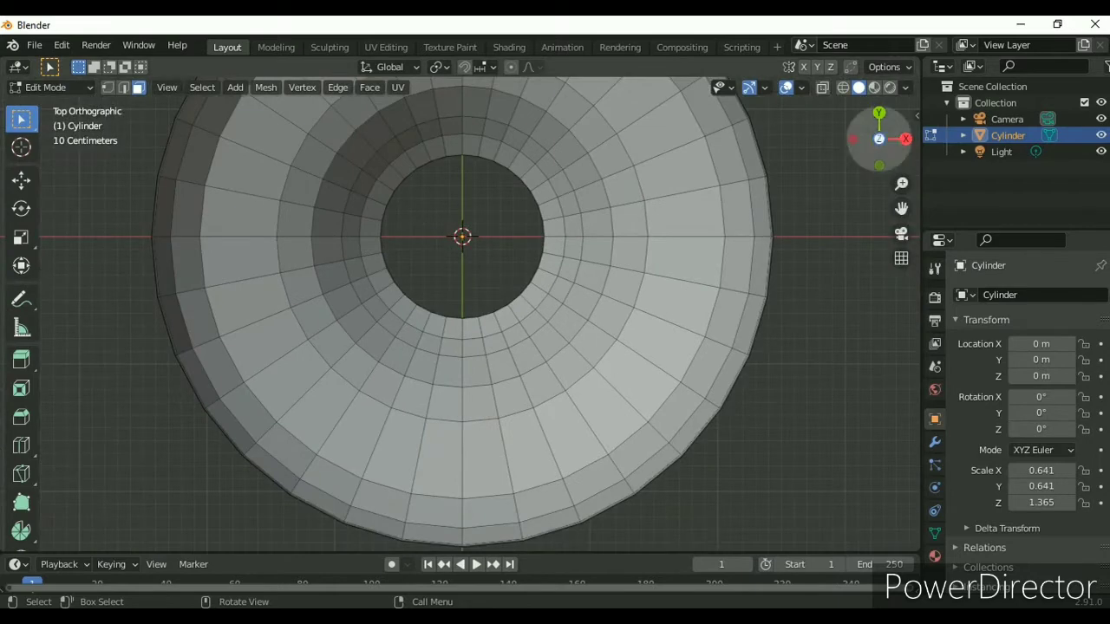
pyautogui.moveTo(879, 139); pyautogui.dragTo(884, 154)
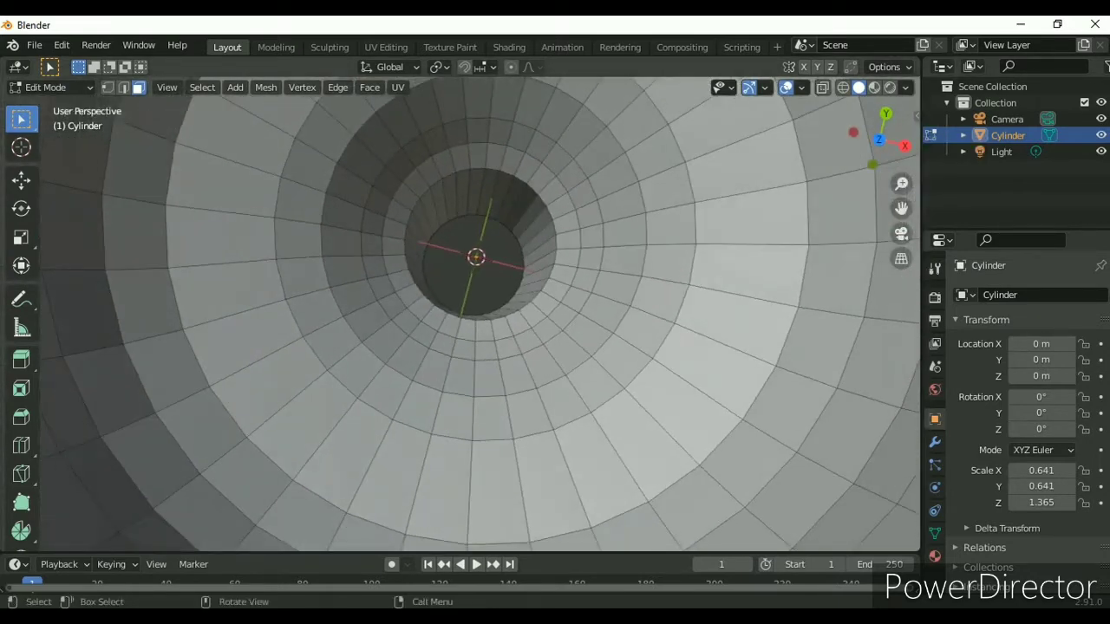
pyautogui.keyDown('shift'); pyautogui.click(512, 161); pyautogui.keyUp('shift')
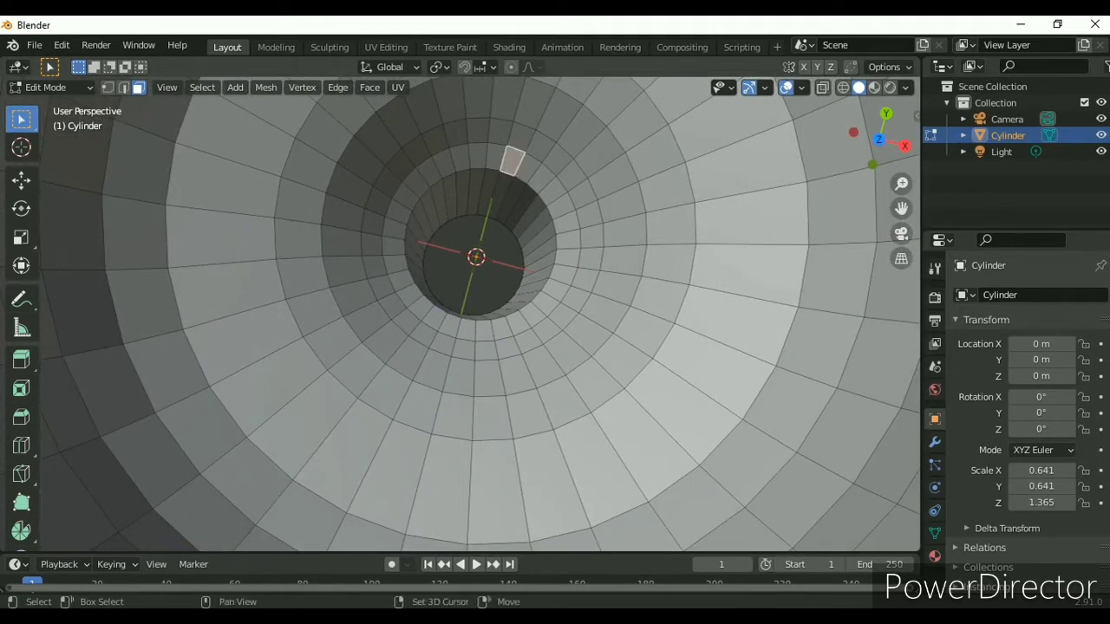
# Step: Deselect the inner rim face, enable edge selection, and start selecting the inner-rim edges
pyautogui.keyDown('shift'); pyautogui.click(512, 161); pyautogui.keyUp('shift')
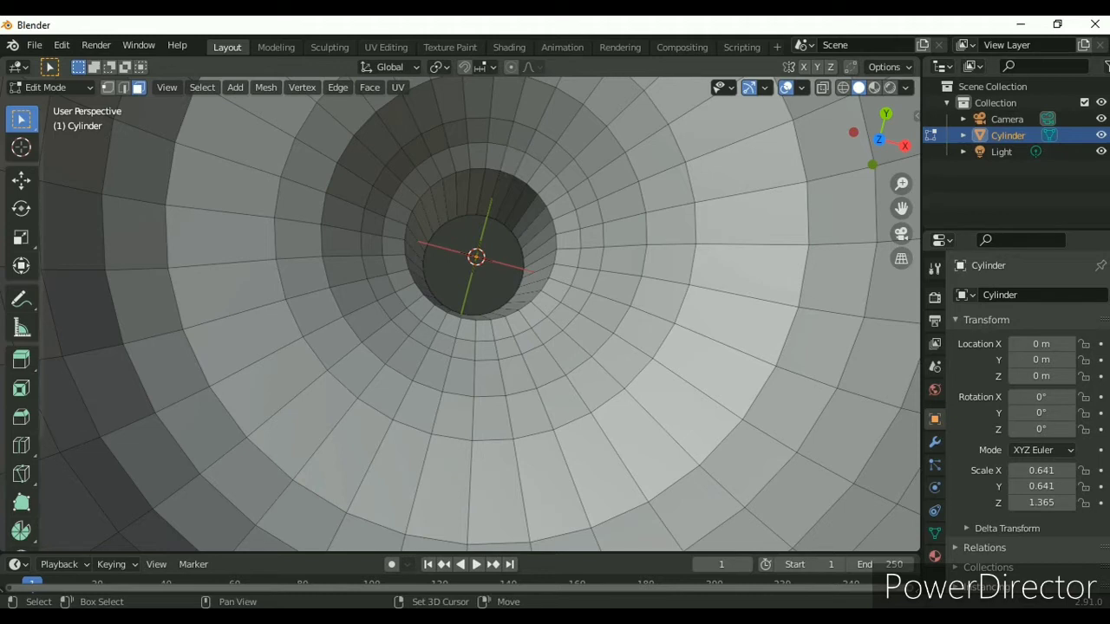
pyautogui.keyDown('shift'); pyautogui.click(123, 87); pyautogui.keyUp('shift')
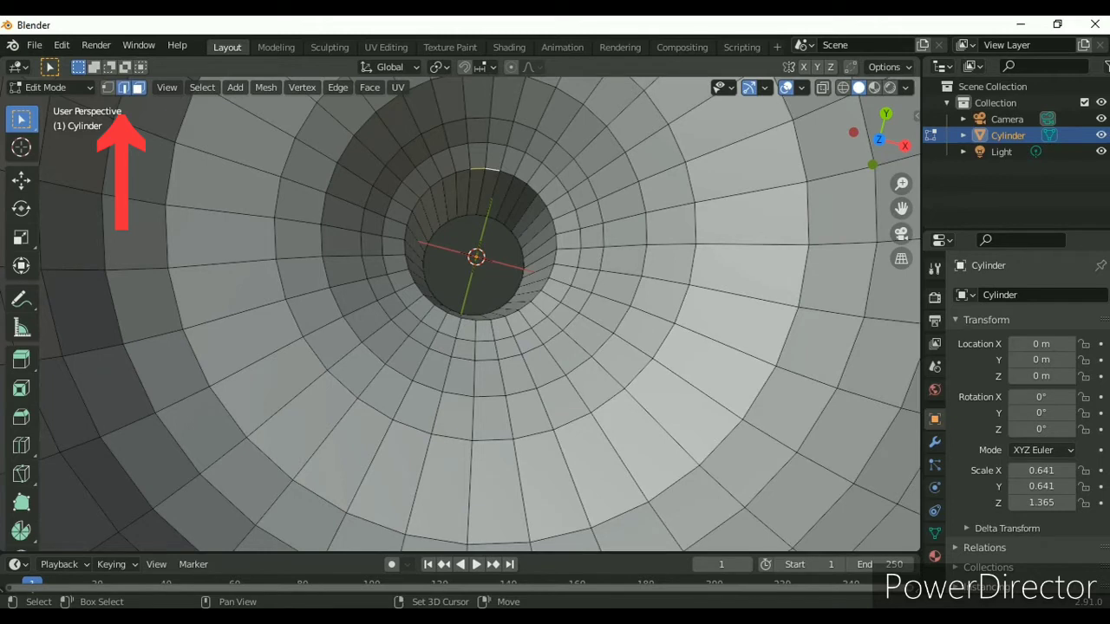
pyautogui.keyDown('shift'); pyautogui.click(501, 171); pyautogui.keyUp('shift')
pyautogui.keyDown('shift'); pyautogui.click(515, 179); pyautogui.keyUp('shift')
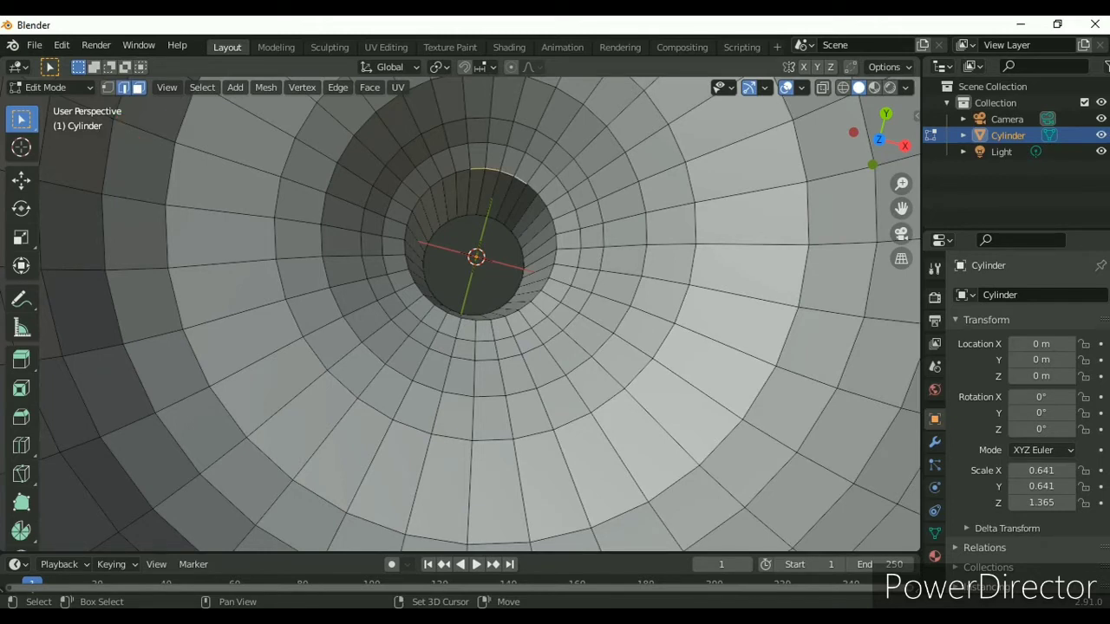
pyautogui.keyDown('shift'); pyautogui.click(531, 187); pyautogui.keyUp('shift')
pyautogui.keyDown('shift'); pyautogui.click(542, 200); pyautogui.keyUp('shift')
pyautogui.keyDown('shift'); pyautogui.click(449, 176); pyautogui.keyUp('shift')
pyautogui.keyDown('shift'); pyautogui.click(461, 170); pyautogui.keyUp('shift')
pyautogui.keyDown('shift'); pyautogui.click(436, 183); pyautogui.keyUp('shift')
pyautogui.keyDown('shift'); pyautogui.click(435, 206); pyautogui.keyUp('shift')
pyautogui.keyDown('shift'); pyautogui.click(435, 206); pyautogui.keyUp('shift')
pyautogui.keyDown('shift'); pyautogui.click(428, 190); pyautogui.keyUp('shift')
pyautogui.keyDown('shift'); pyautogui.click(418, 201); pyautogui.keyUp('shift')
# Step: Look into the hole and add the rim edges along its lower half
pyautogui.moveTo(418, 201); pyautogui.dragTo(418, 164, button='middle')
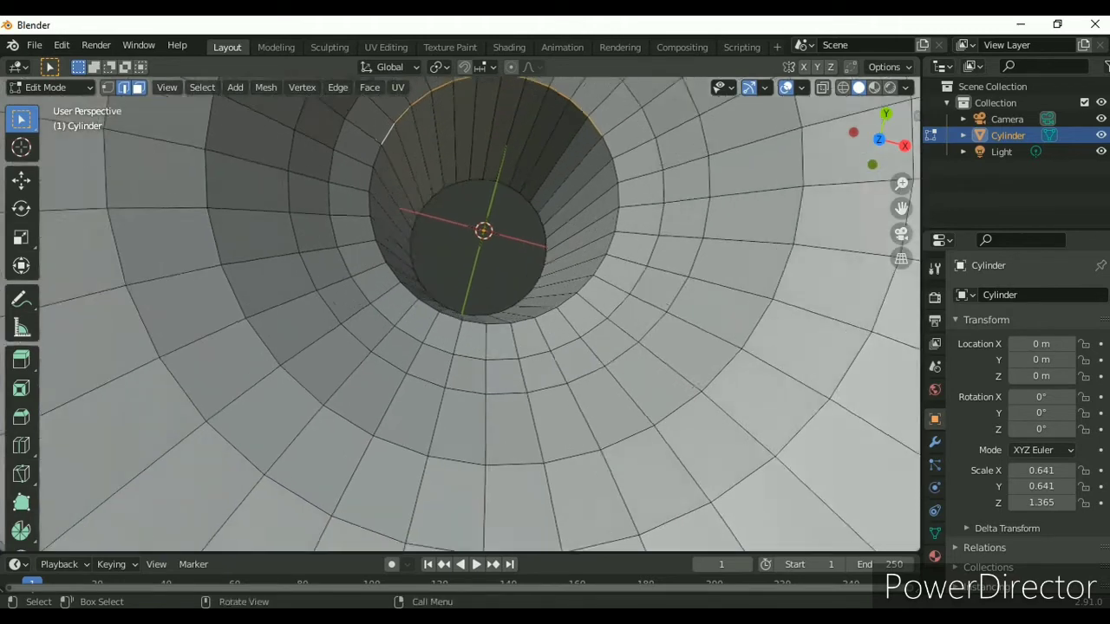
pyautogui.keyDown('shift'); pyautogui.click(383, 266); pyautogui.keyUp('shift')
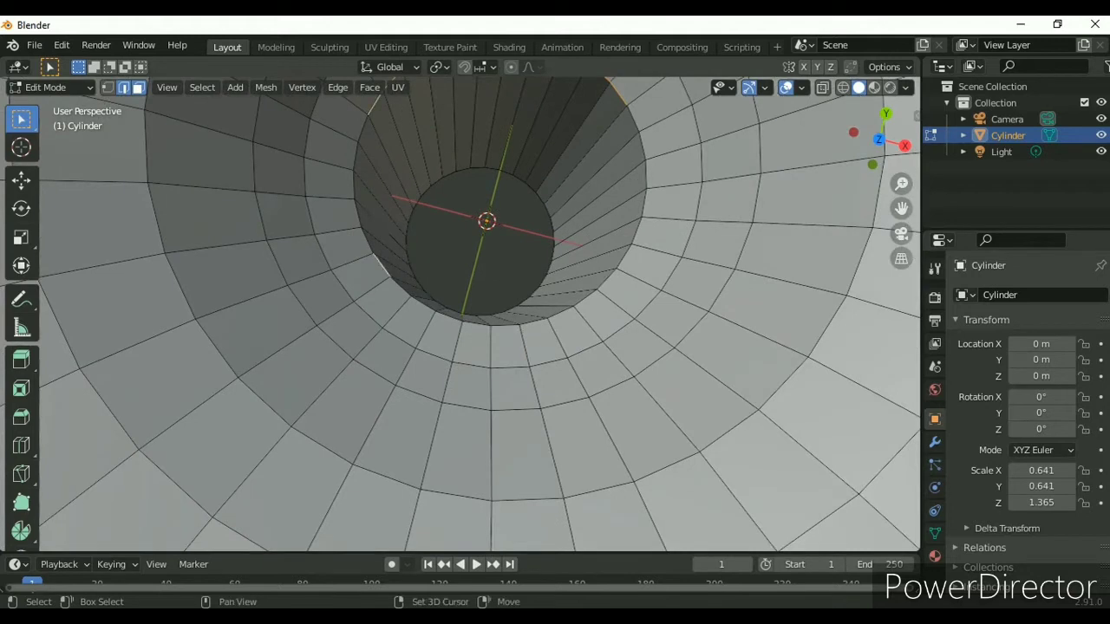
pyautogui.keyDown('shift'); pyautogui.click(402, 287); pyautogui.keyUp('shift')
pyautogui.keyDown('shift'); pyautogui.click(447, 316); pyautogui.keyUp('shift')
pyautogui.keyDown('shift'); pyautogui.click(476, 323); pyautogui.keyUp('shift')
pyautogui.keyDown('shift'); pyautogui.click(506, 326); pyautogui.keyUp('shift')
pyautogui.keyDown('shift'); pyautogui.click(534, 321); pyautogui.keyUp('shift')
pyautogui.keyDown('shift'); pyautogui.click(560, 313); pyautogui.keyUp('shift')
pyautogui.keyDown('shift'); pyautogui.click(585, 300); pyautogui.keyUp('shift')
pyautogui.keyDown('shift'); pyautogui.click(607, 284); pyautogui.keyUp('shift')
pyautogui.keyDown('shift'); pyautogui.click(623, 263); pyautogui.keyUp('shift')
# Step: Add the remaining right and left rim edges to close the loop
pyautogui.keyDown('shift'); pyautogui.click(636, 236); pyautogui.keyUp('shift')
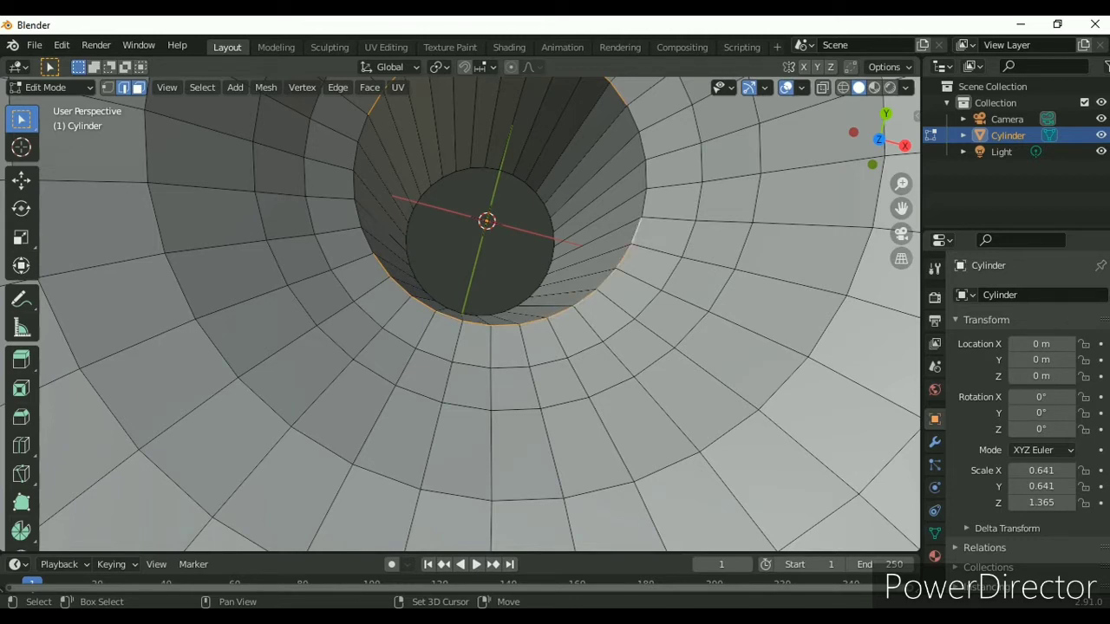
pyautogui.keyDown('shift'); pyautogui.click(643, 205); pyautogui.keyUp('shift')
pyautogui.keyDown('shift'); pyautogui.click(645, 175); pyautogui.keyUp('shift')
pyautogui.keyDown('shift'); pyautogui.click(636, 133); pyautogui.keyUp('shift')
pyautogui.keyDown('shift'); pyautogui.click(363, 128); pyautogui.keyUp('shift')
pyautogui.keyDown('shift'); pyautogui.click(354, 185); pyautogui.keyUp('shift')
pyautogui.keyDown('shift'); pyautogui.click(355, 156); pyautogui.keyUp('shift')
pyautogui.keyDown('shift'); pyautogui.click(358, 213); pyautogui.keyUp('shift')
pyautogui.keyDown('shift'); pyautogui.click(366, 234); pyautogui.keyUp('shift')
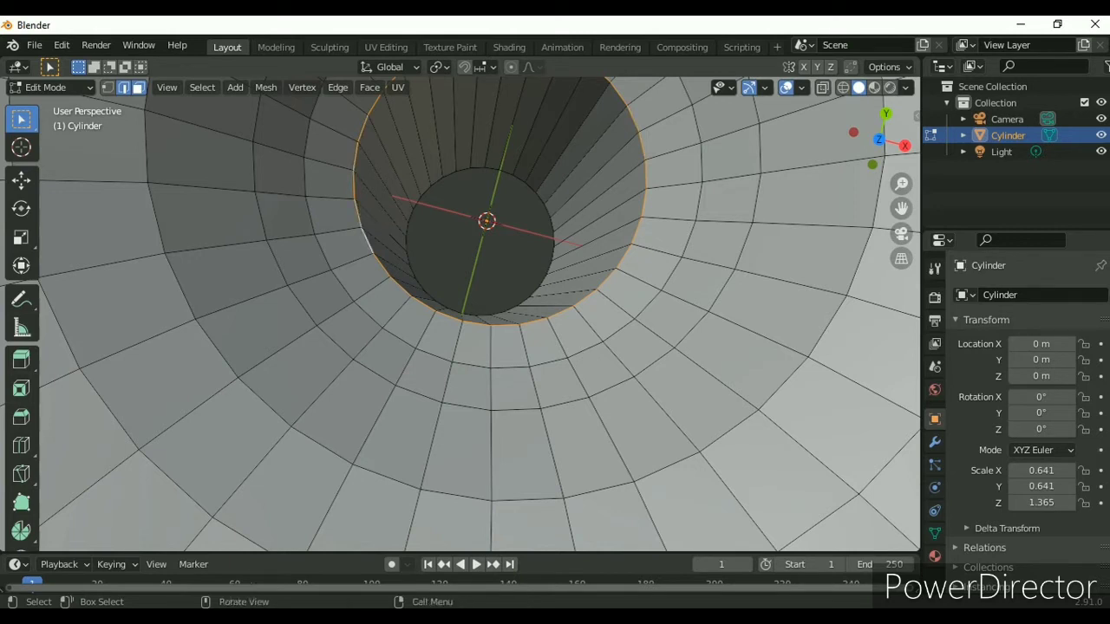
pyautogui.moveTo(880, 139)
pyautogui.mouseDown()
pyautogui.moveTo(882, 128)
pyautogui.moveTo(878, 140)
pyautogui.mouseUp()
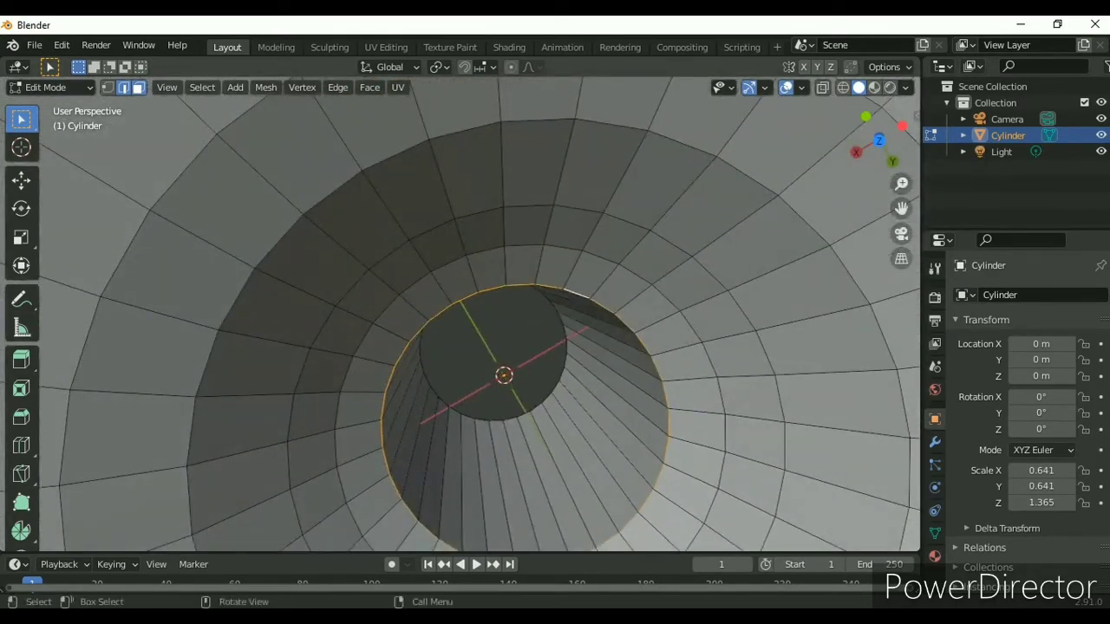
# Step: Switch to top view and centre the cup's opening in the viewport
pyautogui.press('KP_1')
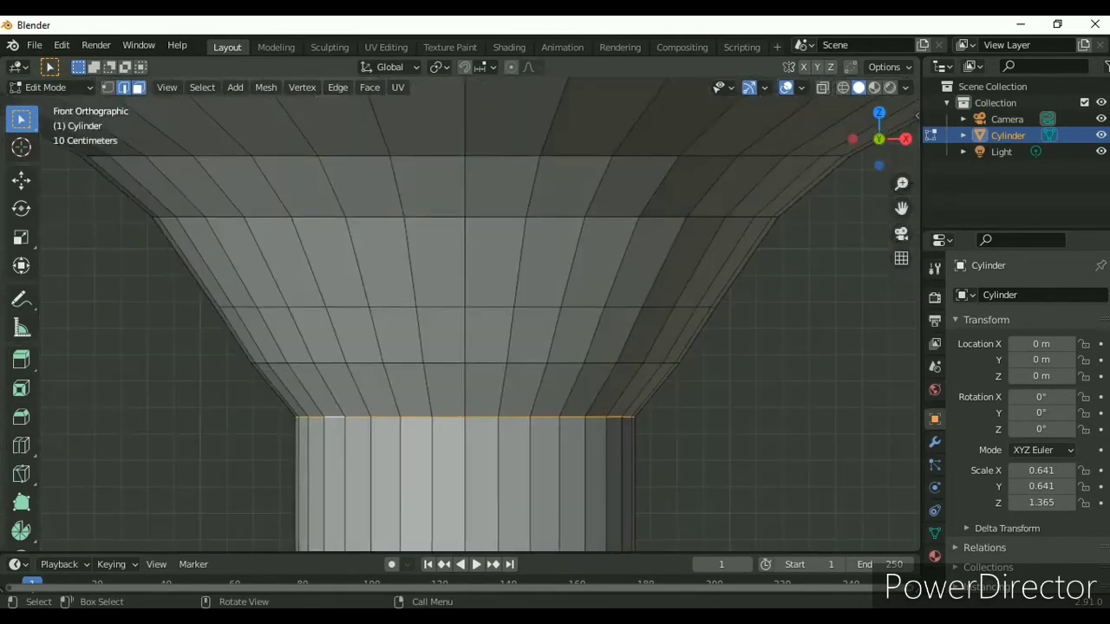
pyautogui.scroll(-3, 460, 312)
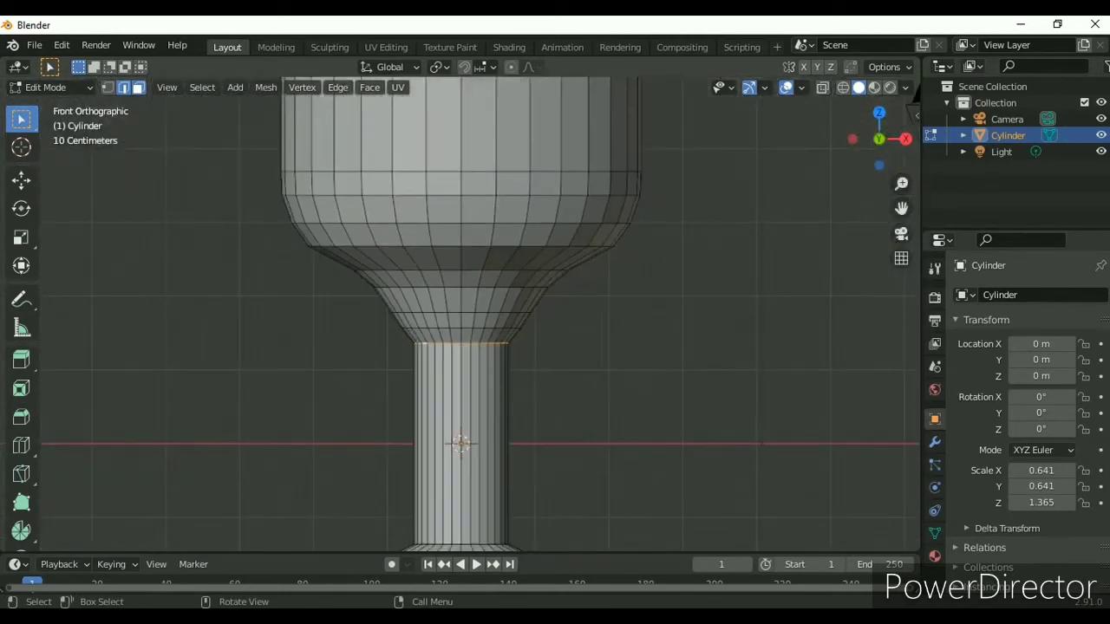
pyautogui.press('KP_7')
pyautogui.scroll(1, 459, 304)
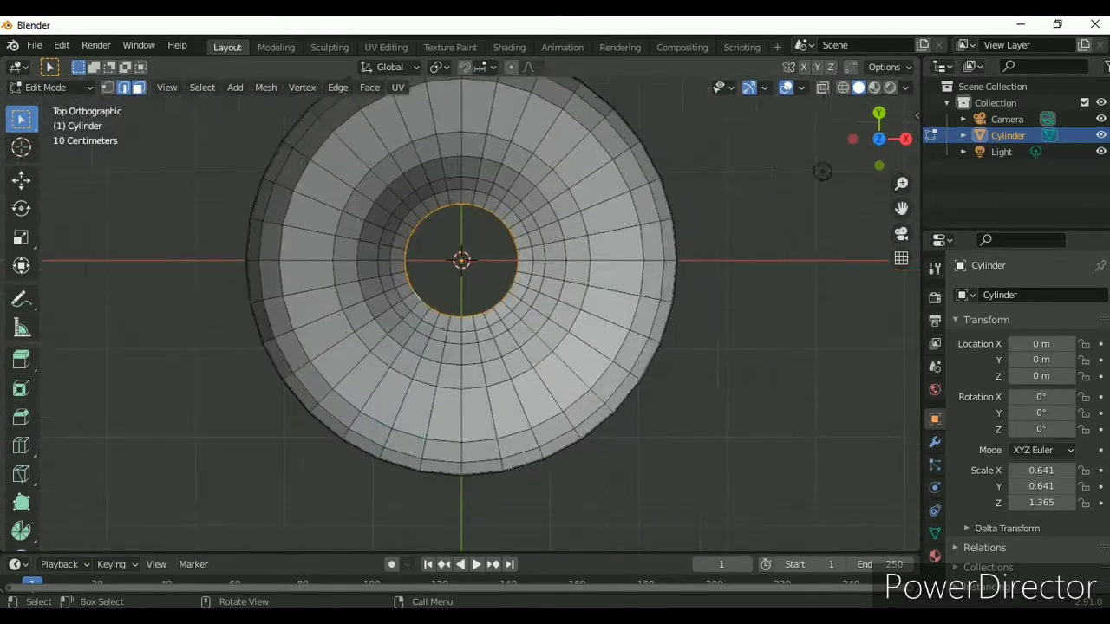
pyautogui.scroll(5, 460, 303)
pyautogui.scroll(2, 459, 303)
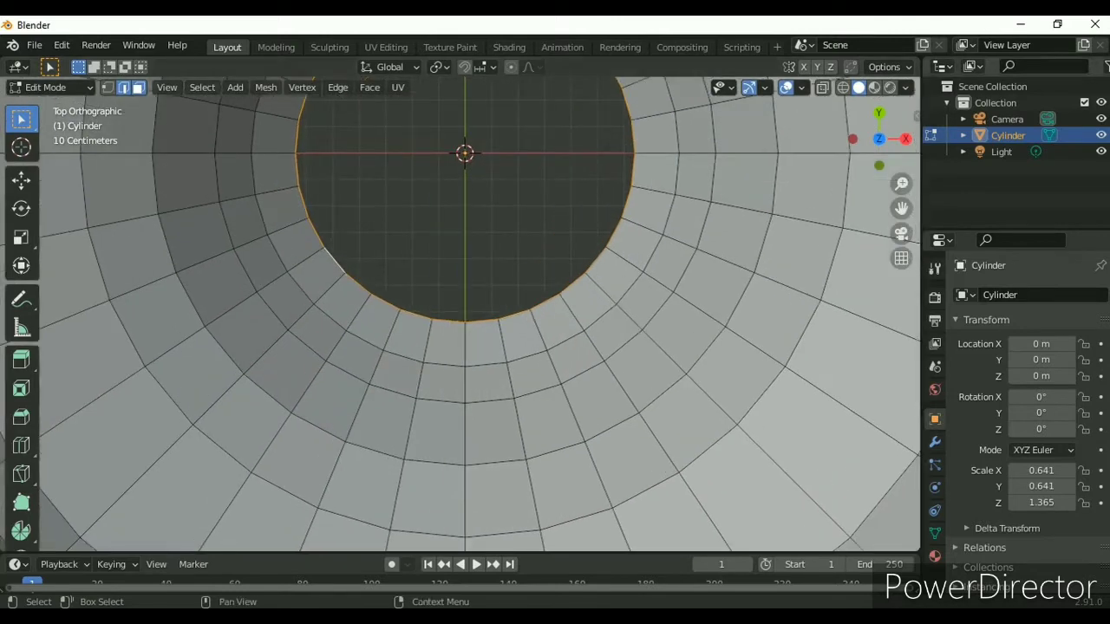
pyautogui.keyDown('shift'); pyautogui.moveTo(459, 304); pyautogui.dragTo(443, 414, button='middle'); pyautogui.keyUp('shift')
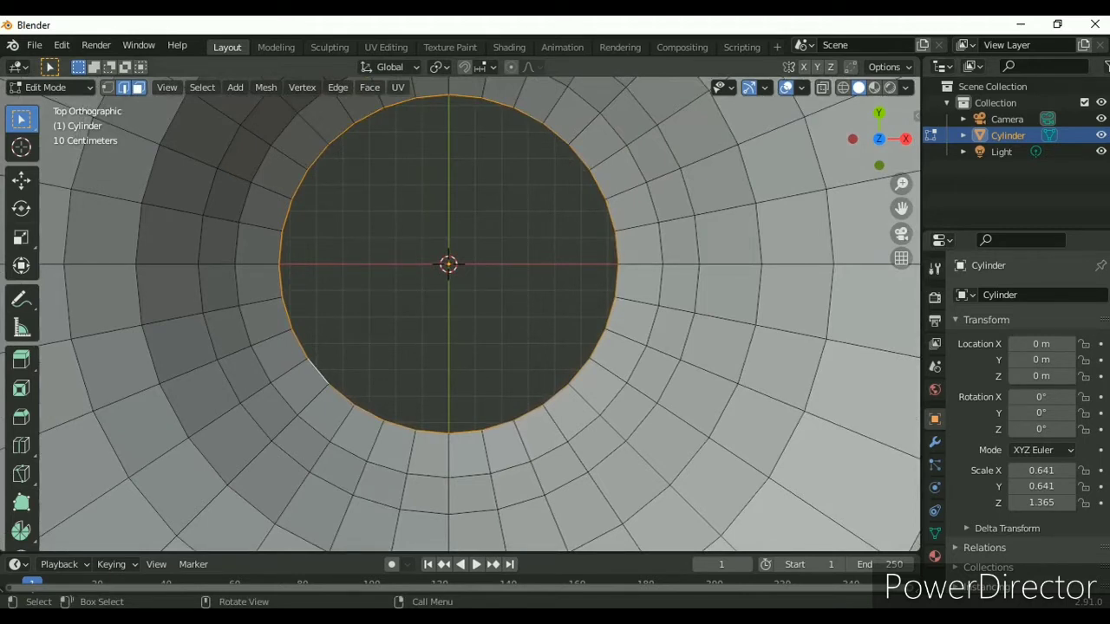
# Step: Push the rim loop 0.63 m down along Z and shrink it to a point
pyautogui.press('g')
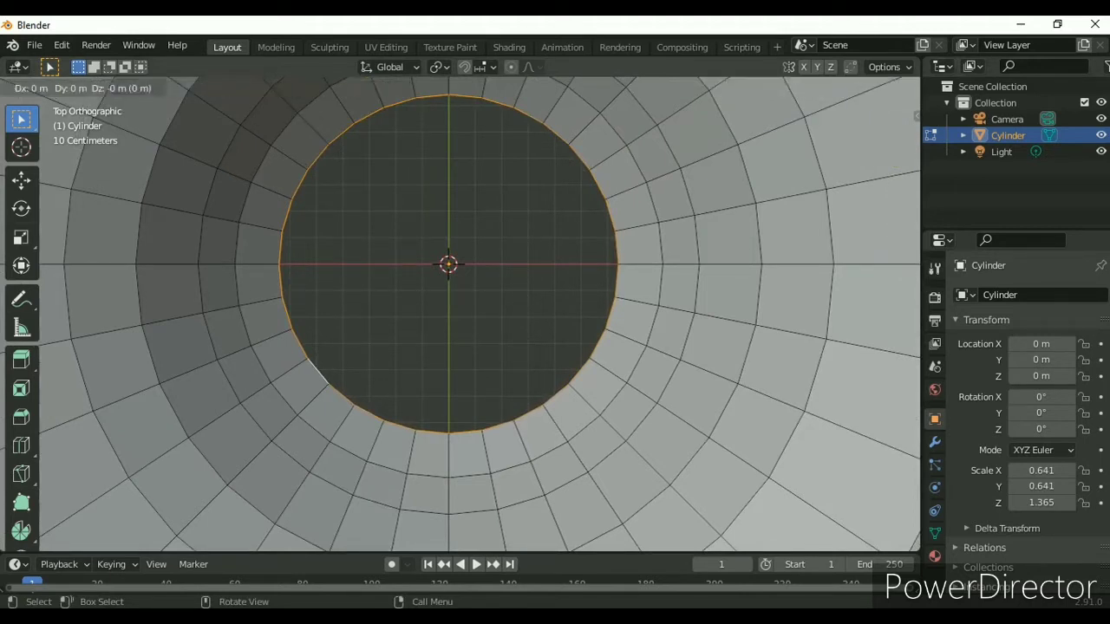
pyautogui.press('z')
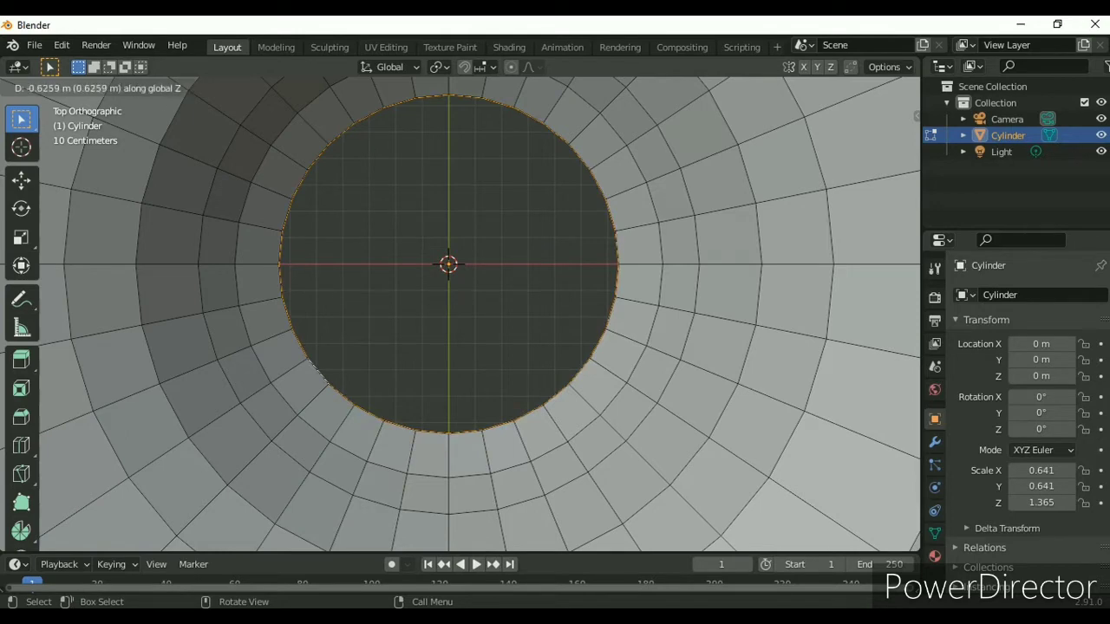
pyautogui.press('Return')
pyautogui.moveTo(468, 347)
pyautogui.mouseDown(button='middle')
pyautogui.moveTo(486, 286)
pyautogui.moveTo(520, 260)
pyautogui.mouseUp(button='middle')
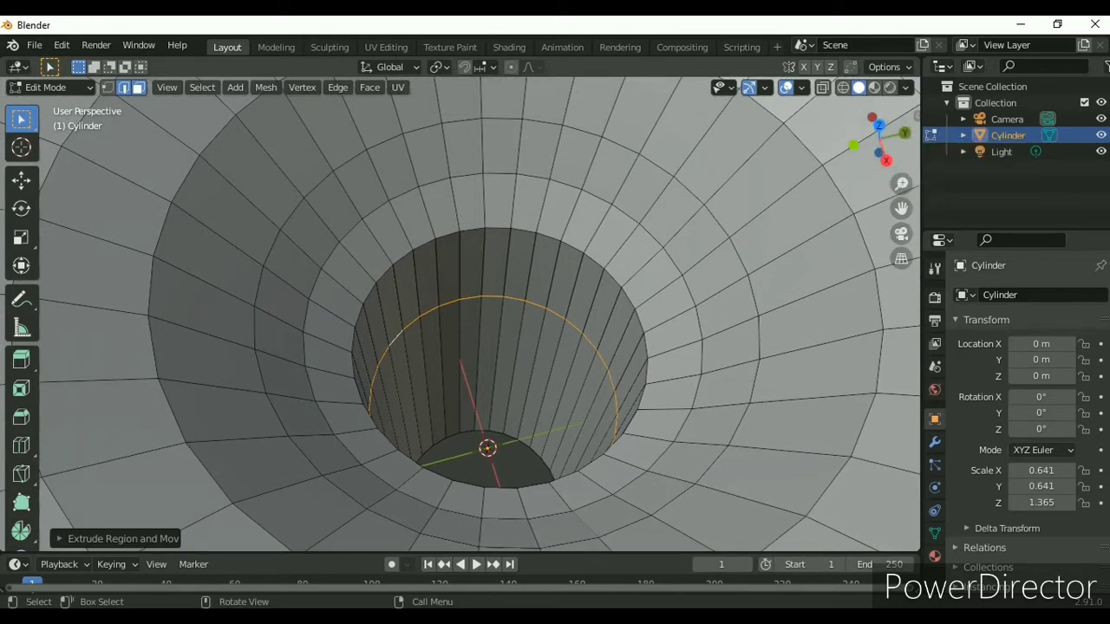
pyautogui.press('s')
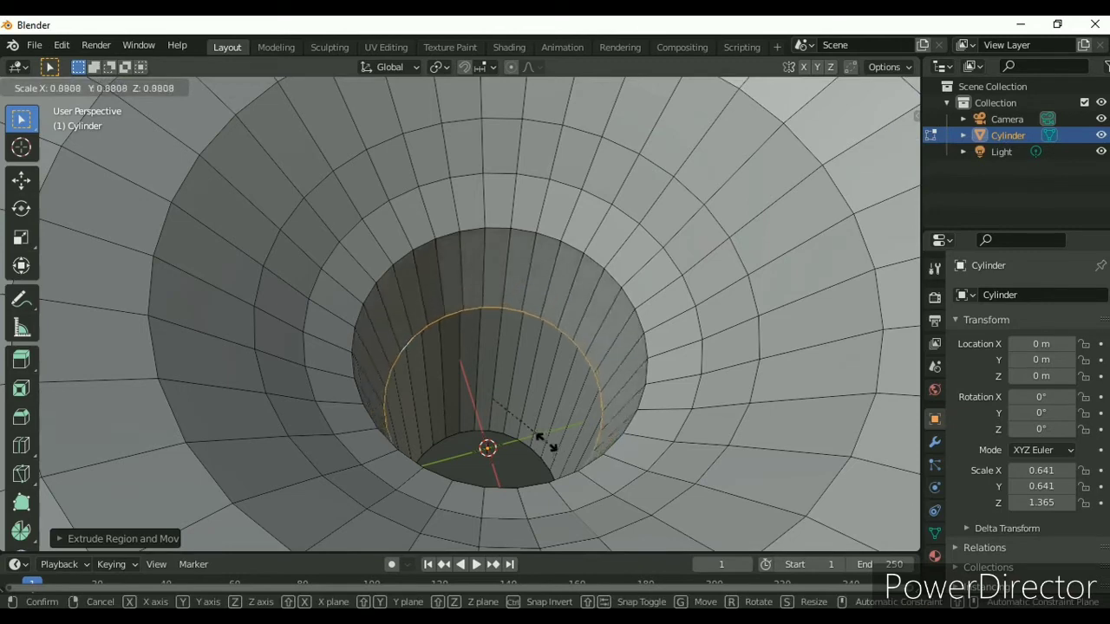
pyautogui.click(510, 377)
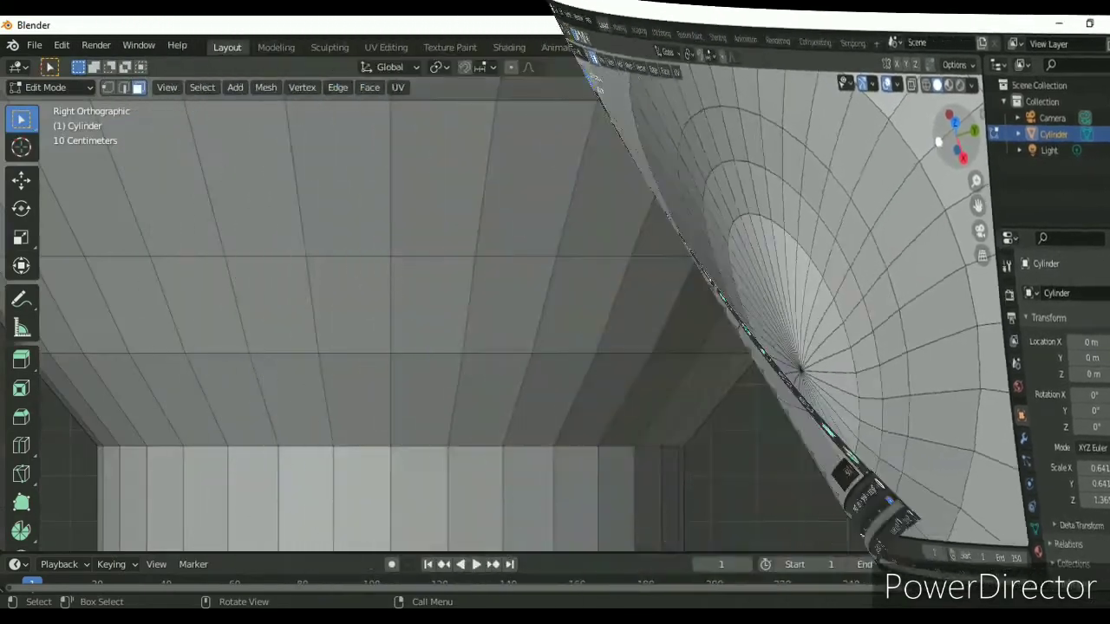
# Step: Look down into the goblet's top from above and switch to Edge select mode
pyautogui.moveTo(409, 528); pyautogui.dragTo(562, 549, button='middle')
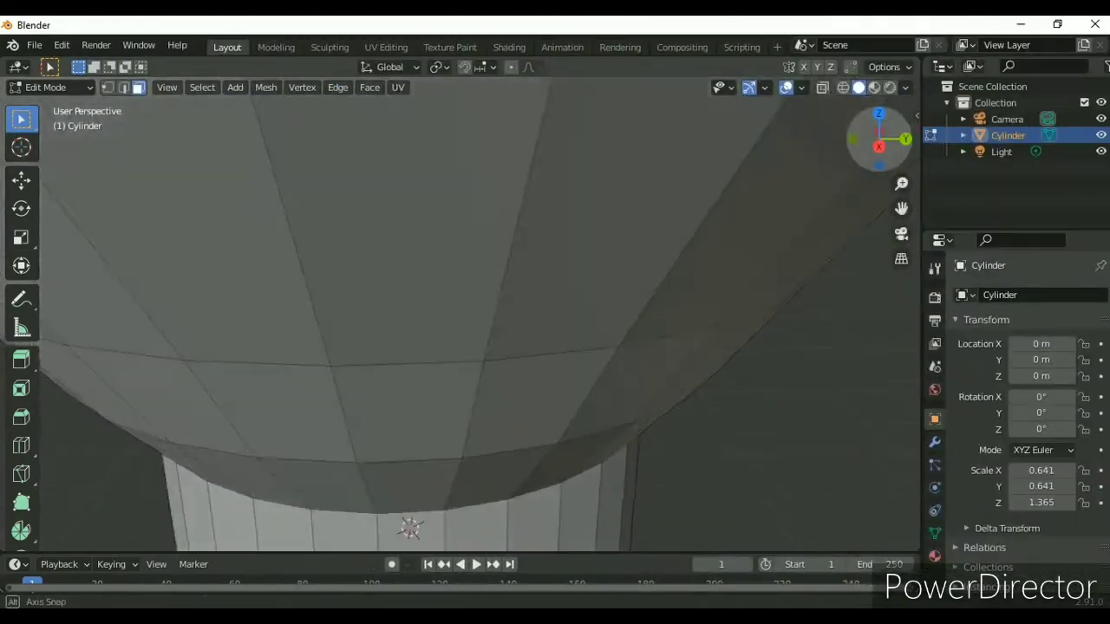
pyautogui.scroll(-5, 562, 548)
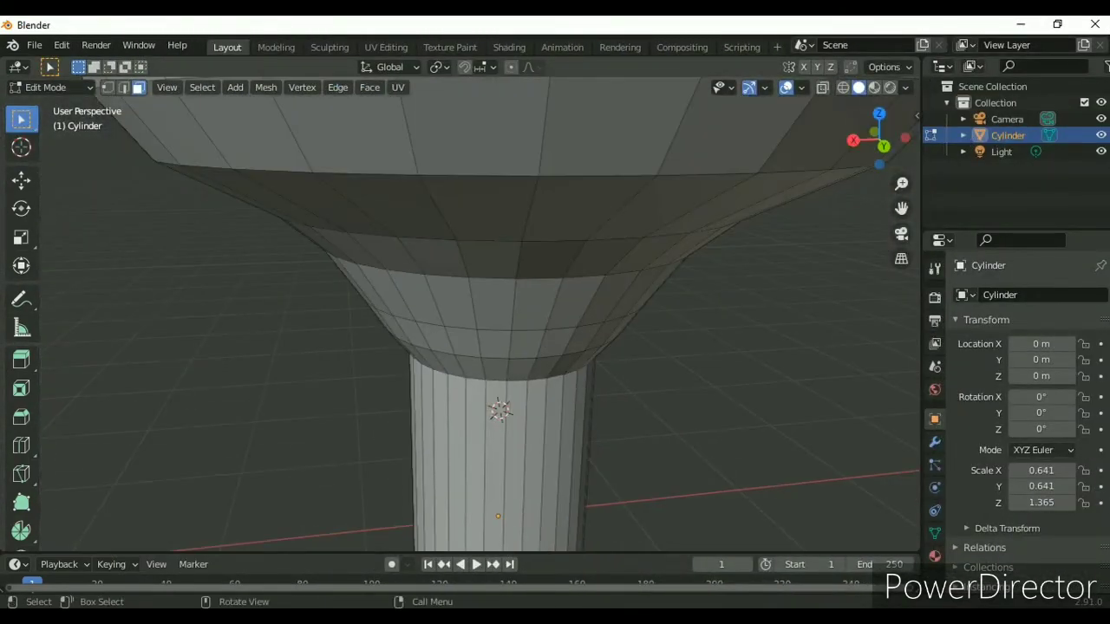
pyautogui.scroll(-3, 562, 548)
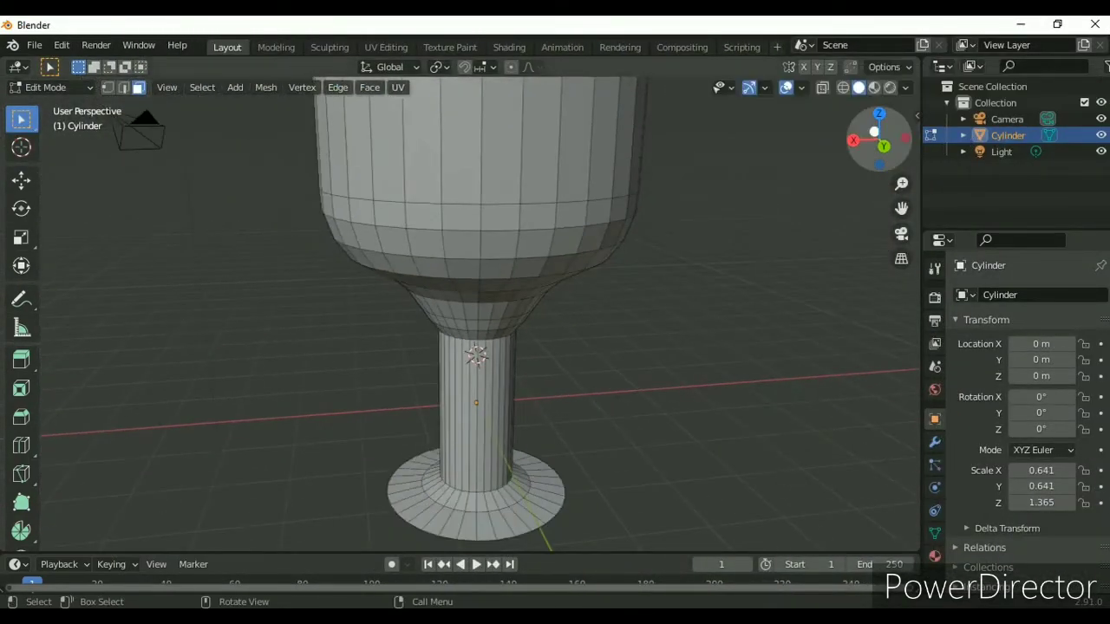
pyautogui.moveTo(879, 140); pyautogui.dragTo(879, 199)
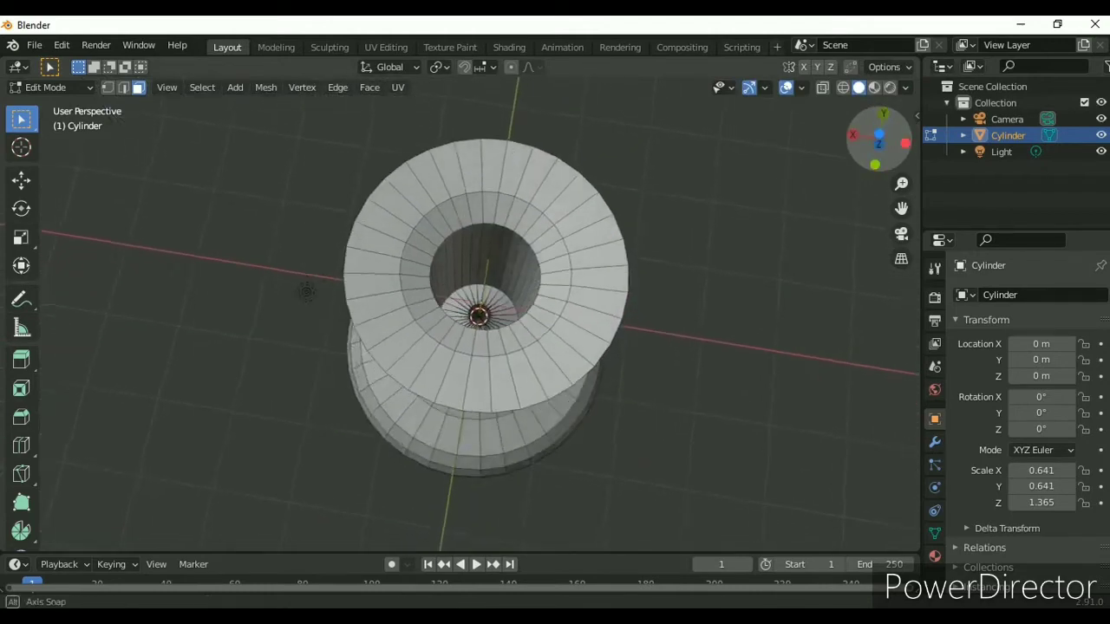
pyautogui.moveTo(880, 141)
pyautogui.mouseDown()
pyautogui.moveTo(879, 217)
pyautogui.moveTo(902, 308)
pyautogui.mouseUp()
pyautogui.scroll(2, 457, 268)
pyautogui.scroll(3, 457, 269)
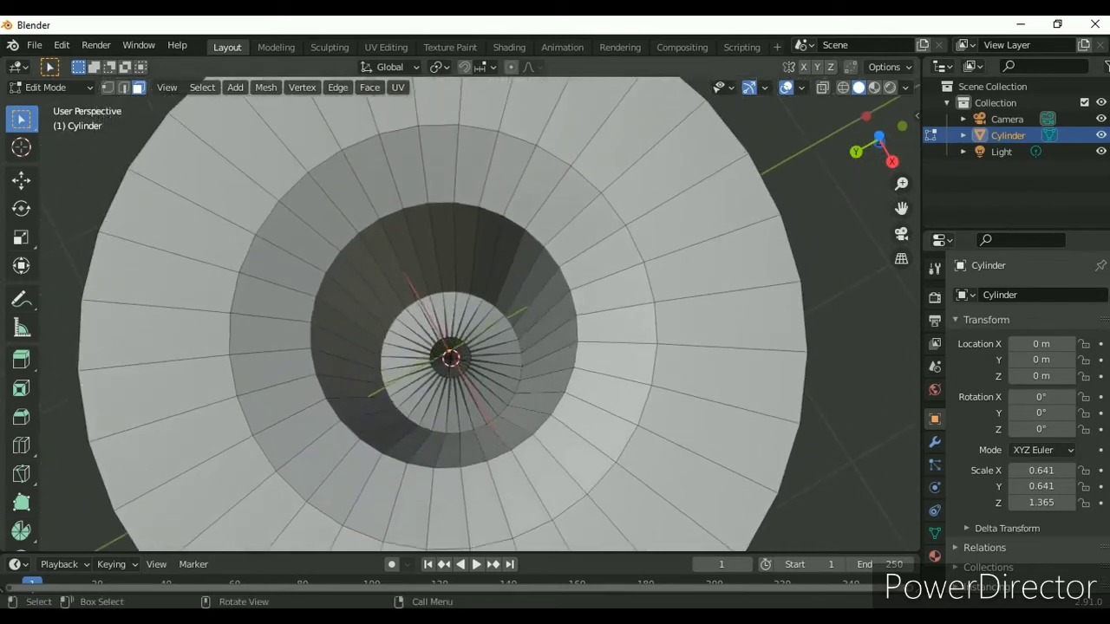
pyautogui.press('2')
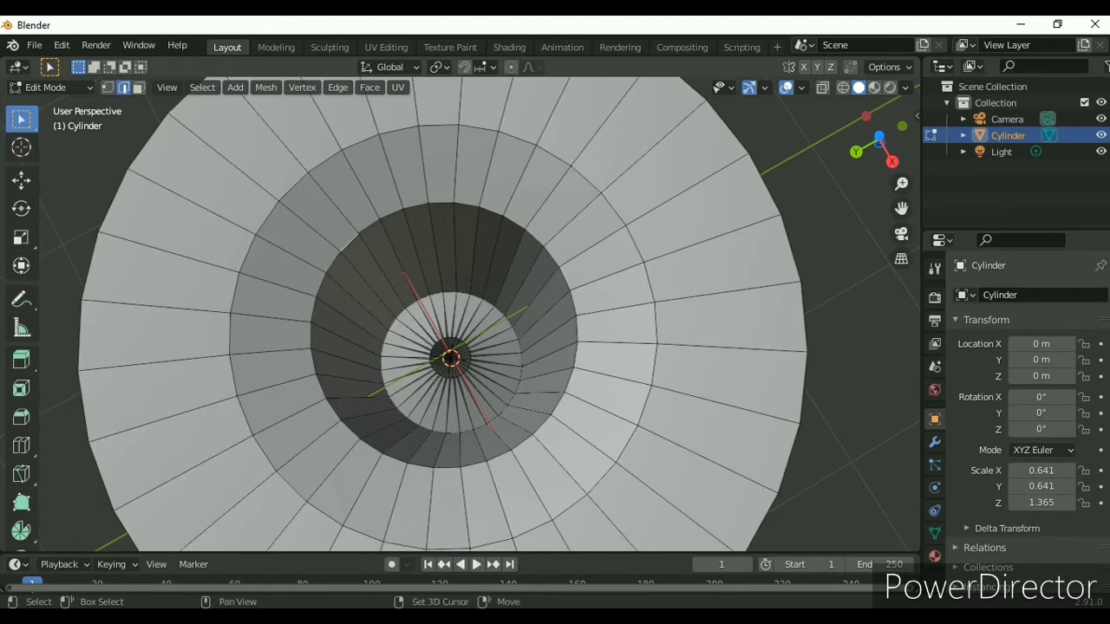
# Step: Select the upper inner-rim edges, dropping a stray radial edge
pyautogui.click(327, 198)
pyautogui.keyDown('shift'); pyautogui.click(364, 224); pyautogui.keyUp('shift')
pyautogui.keyDown('shift'); pyautogui.click(382, 220); pyautogui.keyUp('shift')
pyautogui.keyDown('shift'); pyautogui.click(408, 209); pyautogui.keyUp('shift')
pyautogui.keyDown('shift'); pyautogui.click(436, 252); pyautogui.keyUp('shift')
pyautogui.keyDown('shift'); pyautogui.click(436, 252); pyautogui.keyUp('shift')
pyautogui.keyDown('shift'); pyautogui.click(441, 205); pyautogui.keyUp('shift')
pyautogui.keyDown('shift'); pyautogui.click(467, 205); pyautogui.keyUp('shift')
pyautogui.keyDown('shift'); pyautogui.click(490, 211); pyautogui.keyUp('shift')
pyautogui.keyDown('shift'); pyautogui.click(514, 222); pyautogui.keyUp('shift')
pyautogui.keyDown('shift'); pyautogui.click(535, 238); pyautogui.keyUp('shift')
pyautogui.keyDown('shift'); pyautogui.click(552, 256); pyautogui.keyUp('shift')
# Step: Add the left-side and bottom inner-rim edges to the selection
pyautogui.keyDown('shift'); pyautogui.click(334, 260); pyautogui.keyUp('shift')
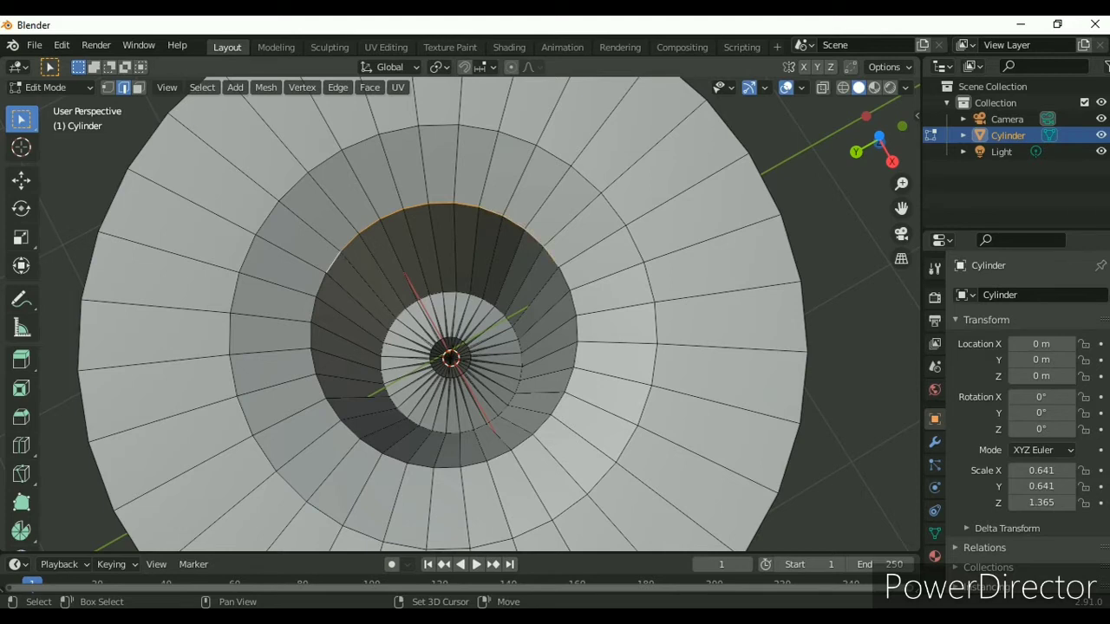
pyautogui.keyDown('shift'); pyautogui.click(323, 278); pyautogui.keyUp('shift')
pyautogui.keyDown('shift'); pyautogui.click(315, 300); pyautogui.keyUp('shift')
pyautogui.keyDown('shift'); pyautogui.click(312, 323); pyautogui.keyUp('shift')
pyautogui.keyDown('shift'); pyautogui.click(314, 361); pyautogui.keyUp('shift')
pyautogui.keyDown('shift'); pyautogui.click(321, 386); pyautogui.keyUp('shift')
pyautogui.keyDown('shift'); pyautogui.click(334, 410); pyautogui.keyUp('shift')
pyautogui.keyDown('shift'); pyautogui.click(346, 424); pyautogui.keyUp('shift')
pyautogui.keyDown('shift'); pyautogui.click(363, 439); pyautogui.keyUp('shift')
pyautogui.keyDown('shift'); pyautogui.click(395, 458); pyautogui.keyUp('shift')
pyautogui.keyDown('shift'); pyautogui.click(421, 466); pyautogui.keyUp('shift')
pyautogui.keyDown('shift'); pyautogui.click(447, 466); pyautogui.keyUp('shift')
pyautogui.keyDown('shift'); pyautogui.click(460, 467); pyautogui.keyUp('shift')
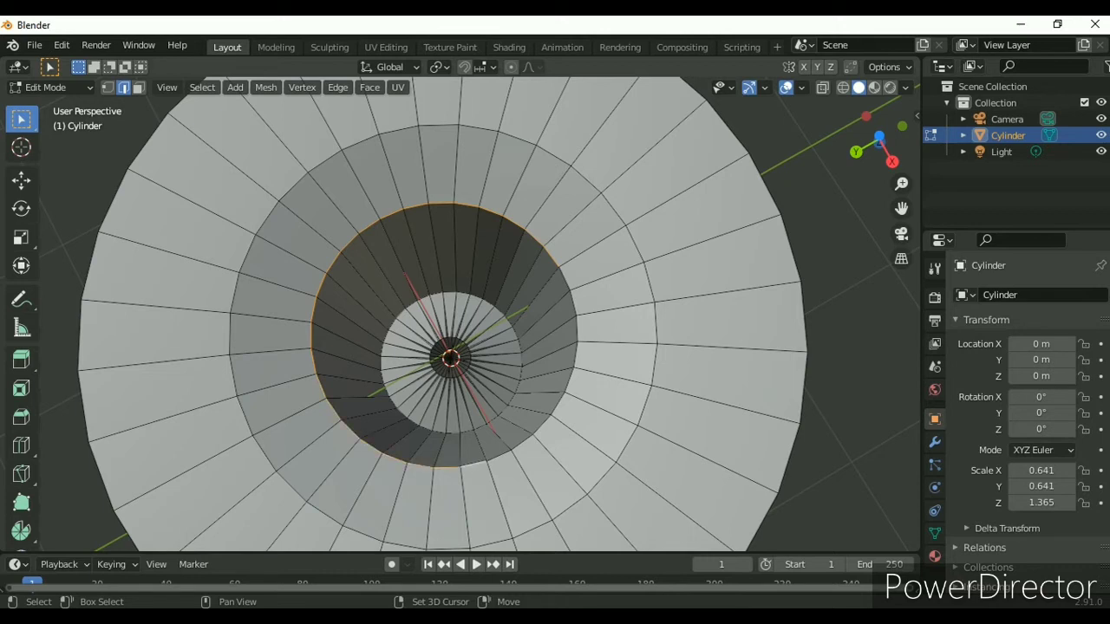
# Step: Add the lower-right and right-side edges to complete the inner rim loop
pyautogui.keyDown('shift'); pyautogui.click(486, 460); pyautogui.keyUp('shift')
pyautogui.keyDown('shift'); pyautogui.click(512, 448); pyautogui.keyUp('shift')
pyautogui.keyDown('shift'); pyautogui.click(533, 432); pyautogui.keyUp('shift')
pyautogui.keyDown('shift'); pyautogui.click(550, 413); pyautogui.keyUp('shift')
pyautogui.keyDown('shift'); pyautogui.click(568, 382); pyautogui.keyUp('shift')
pyautogui.keyDown('shift'); pyautogui.click(574, 357); pyautogui.keyUp('shift')
pyautogui.keyDown('shift'); pyautogui.click(575, 340); pyautogui.keyUp('shift')
pyautogui.keyDown('shift'); pyautogui.click(574, 316); pyautogui.keyUp('shift')
pyautogui.keyDown('shift'); pyautogui.click(568, 290); pyautogui.keyUp('shift')
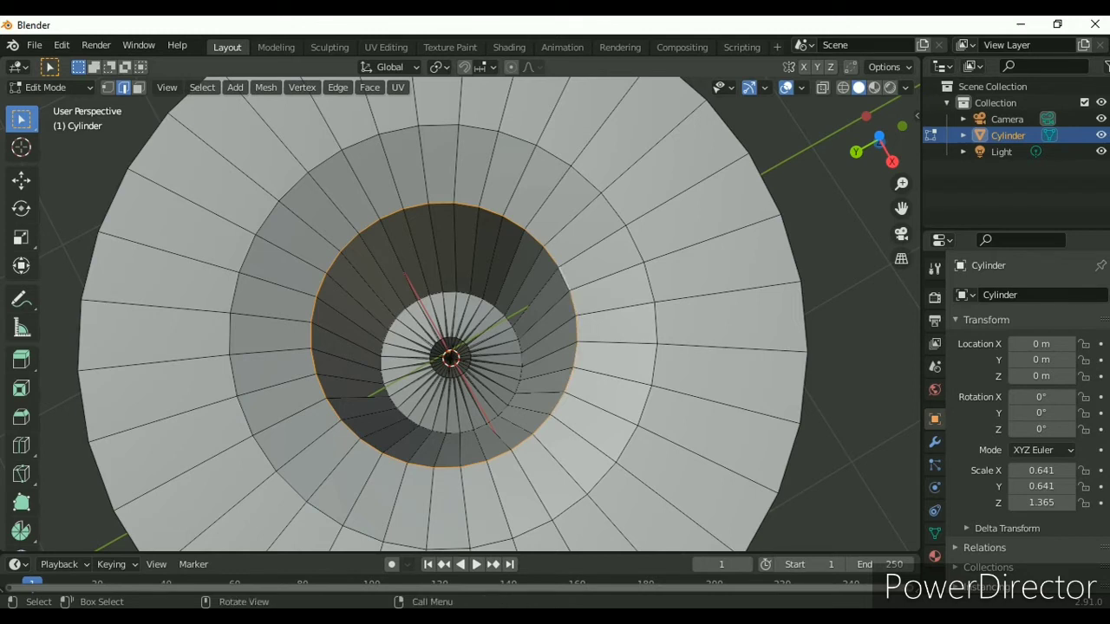
# Step: Move the selected inner ring along Z and scale it toward the centre
pyautogui.press('g')
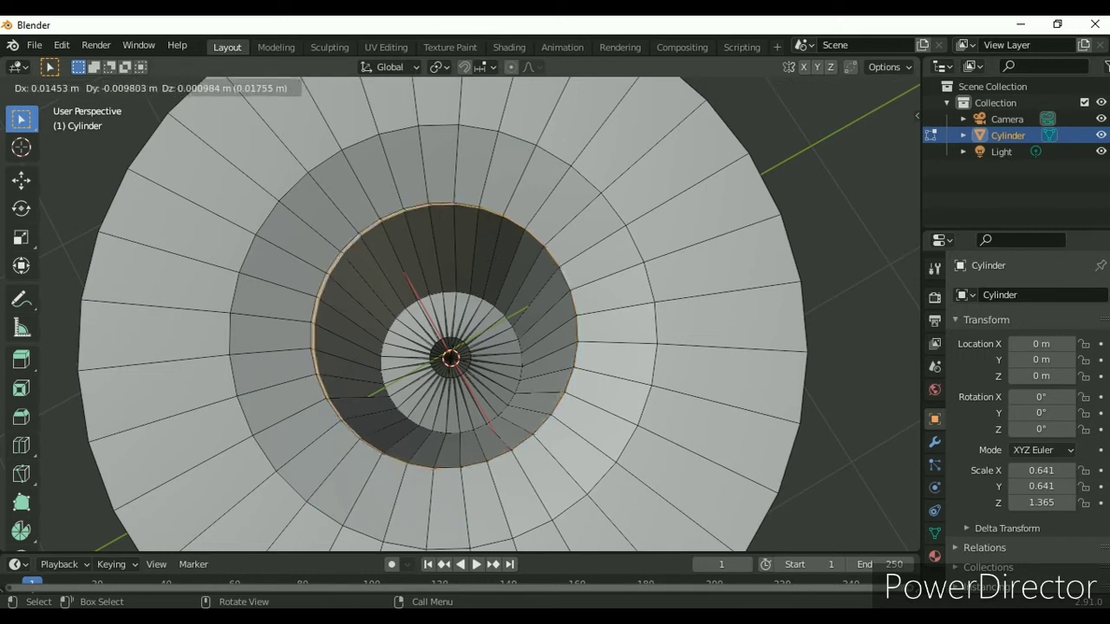
pyautogui.press('z')
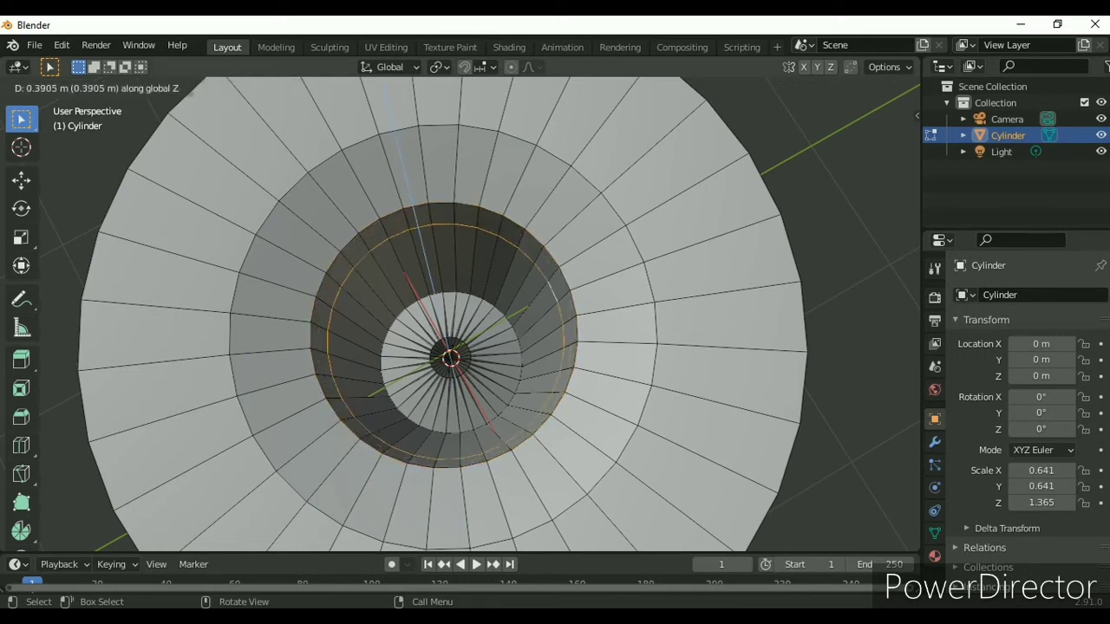
pyautogui.press('Return')
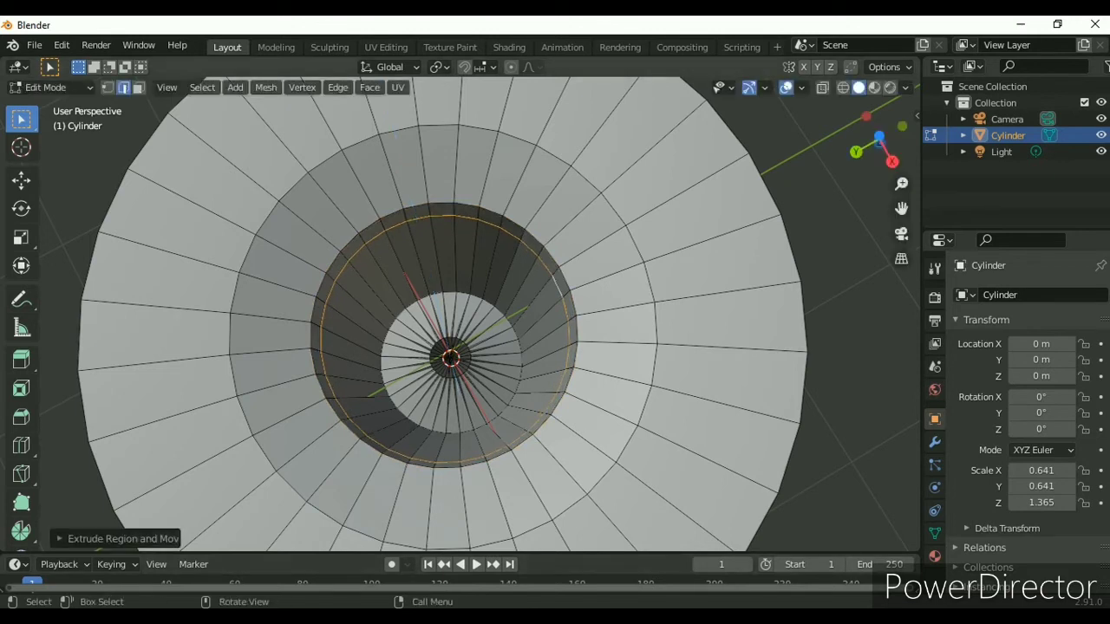
pyautogui.press('s')
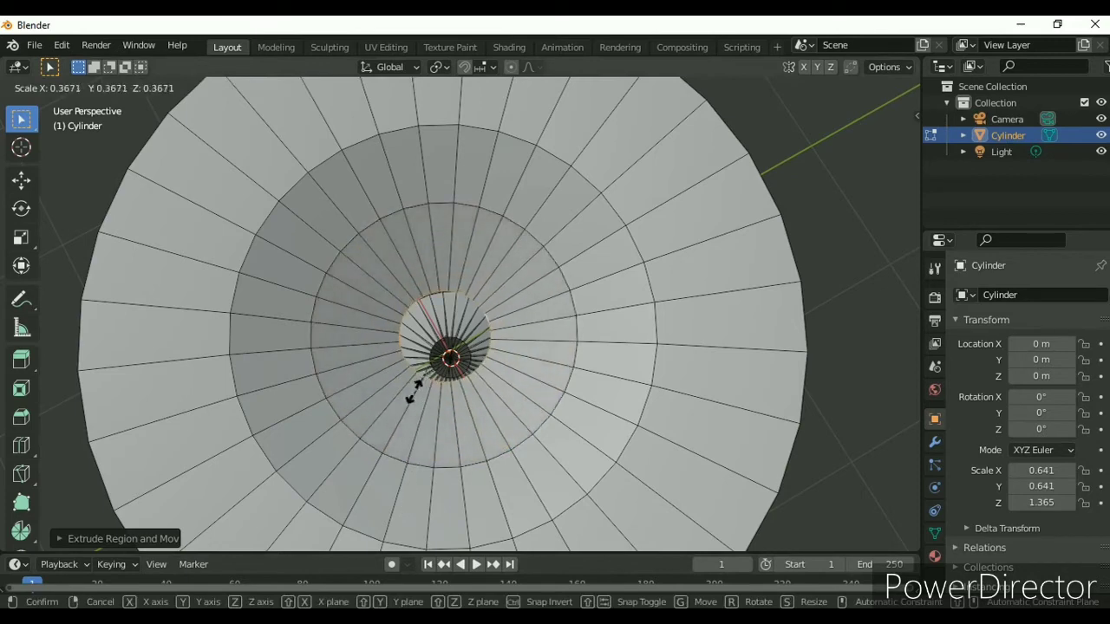
pyautogui.press('Return')
pyautogui.moveTo(451, 347); pyautogui.dragTo(486, 295, button='middle')
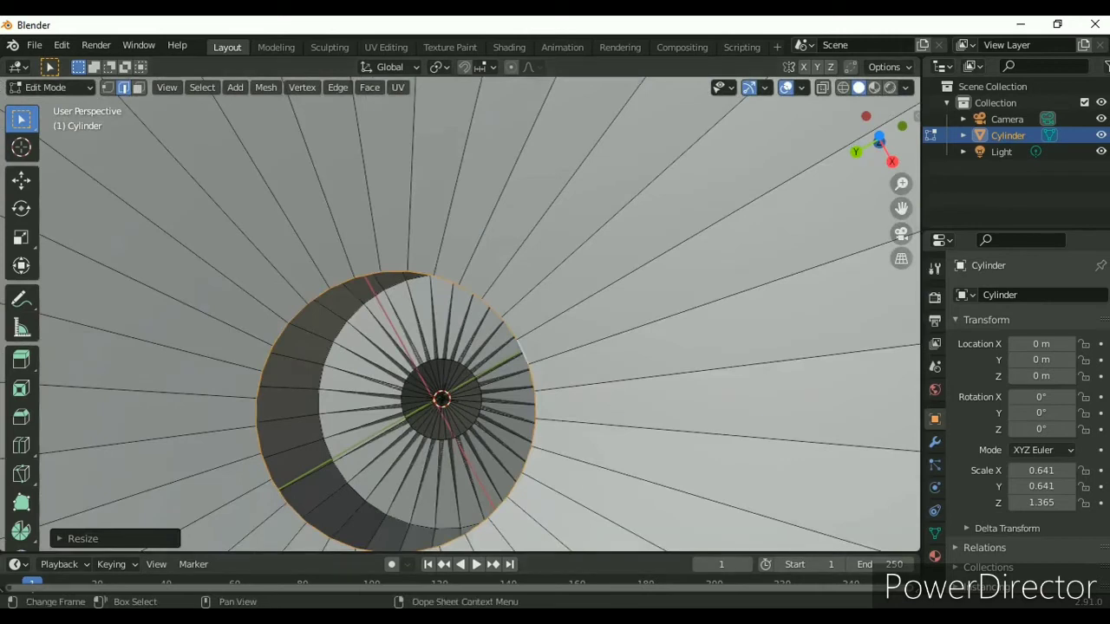
# Step: Shrink the ring inward three more times until it closes at the centre
pyautogui.press('s')
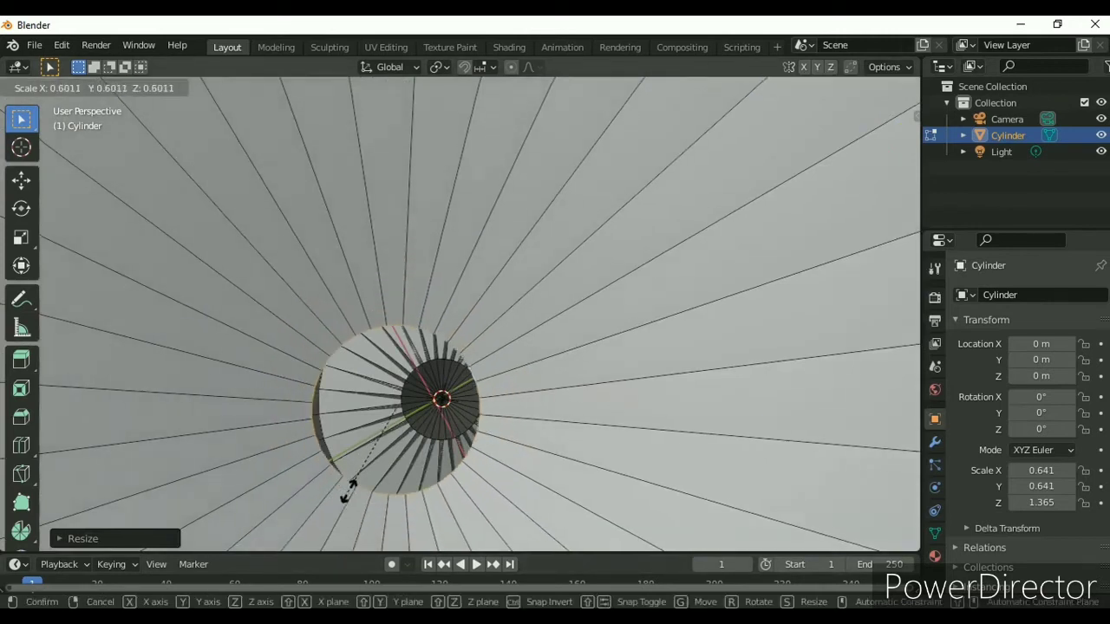
pyautogui.click(382, 446)
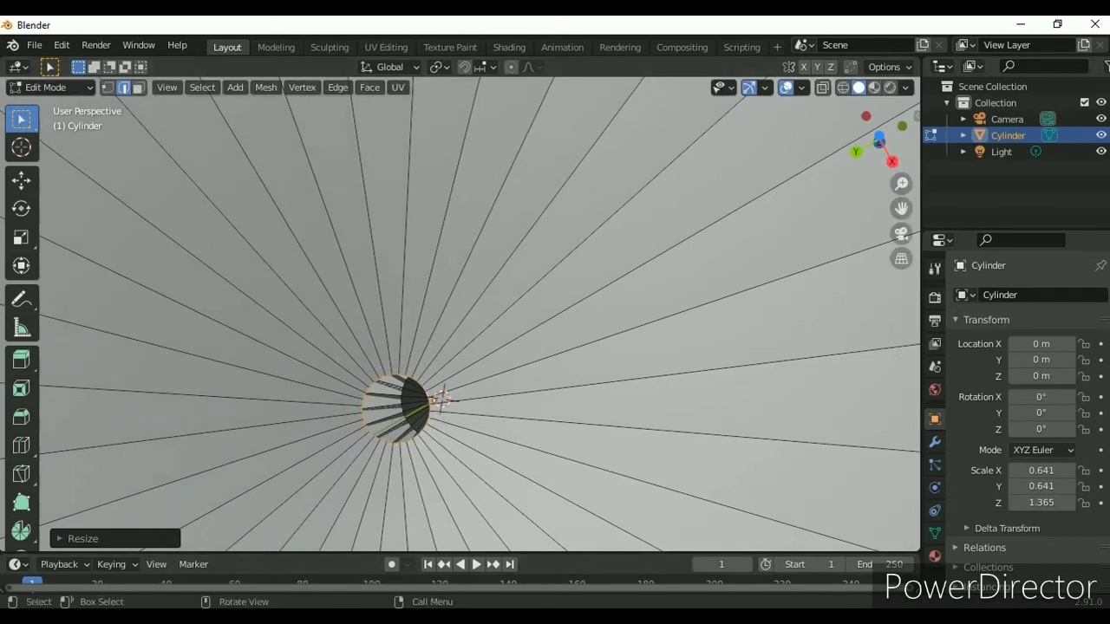
pyautogui.press('s')
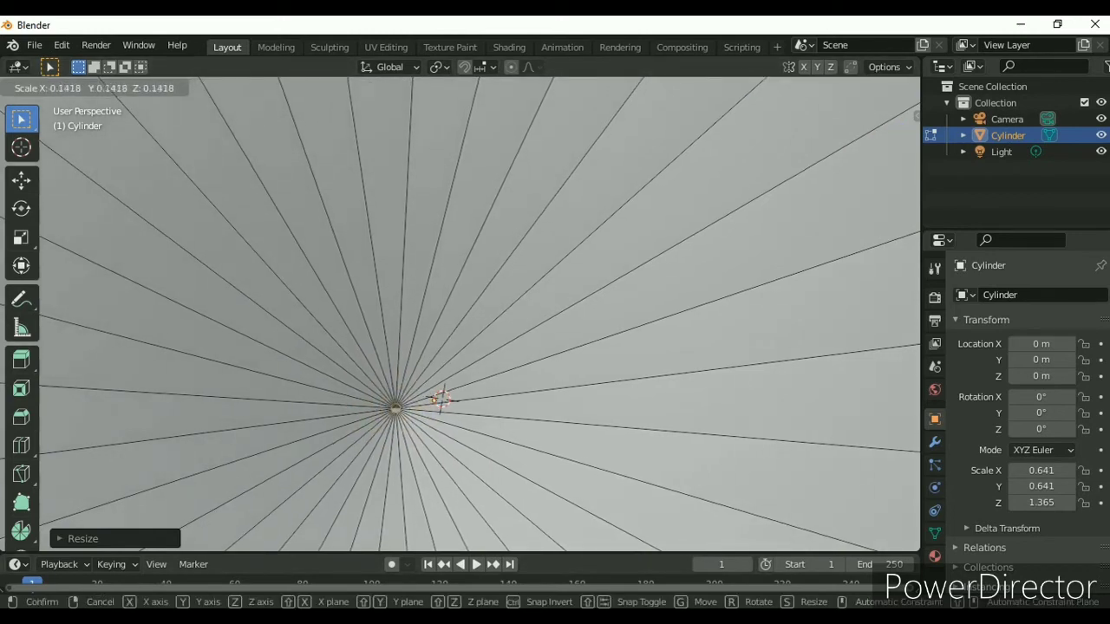
pyautogui.press('Return')
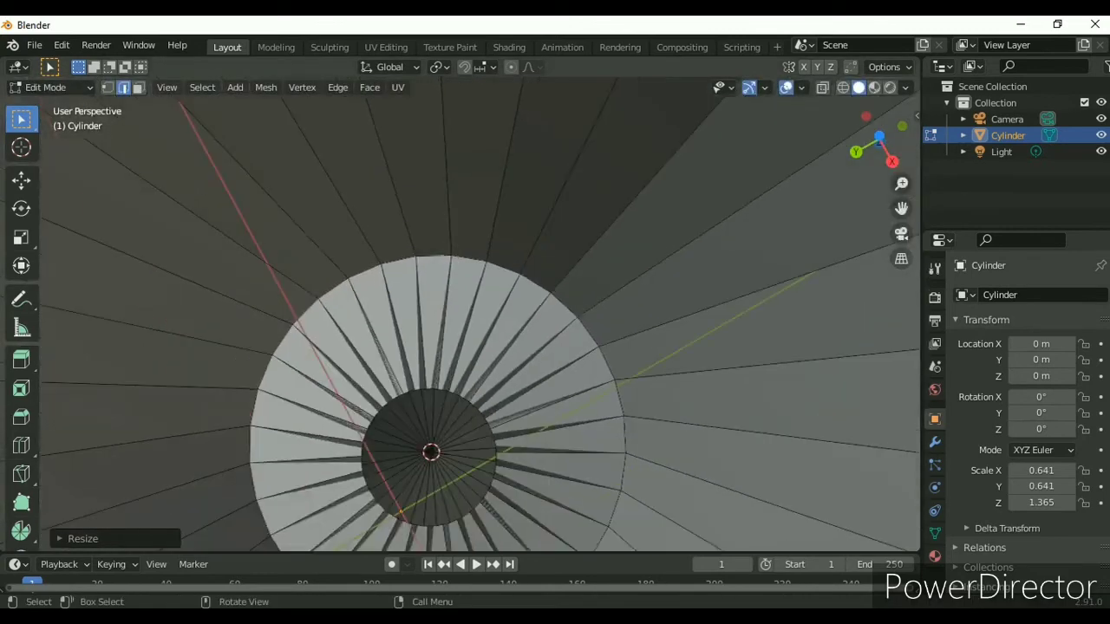
pyautogui.scroll(3, 477, 312)
pyautogui.scroll(-3, 477, 312)
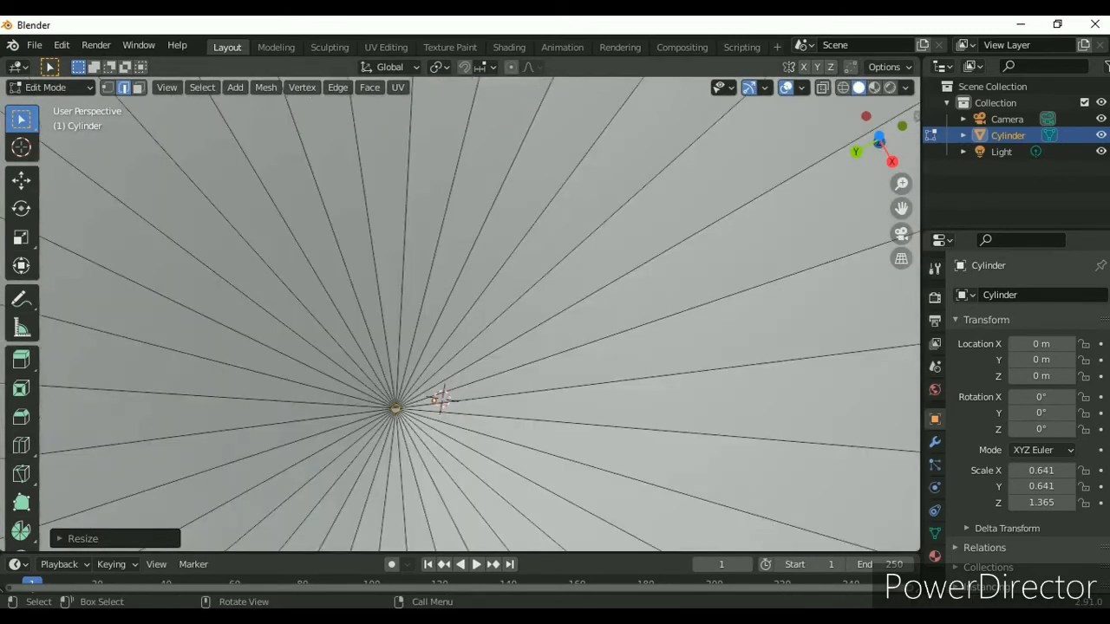
pyautogui.press('s')
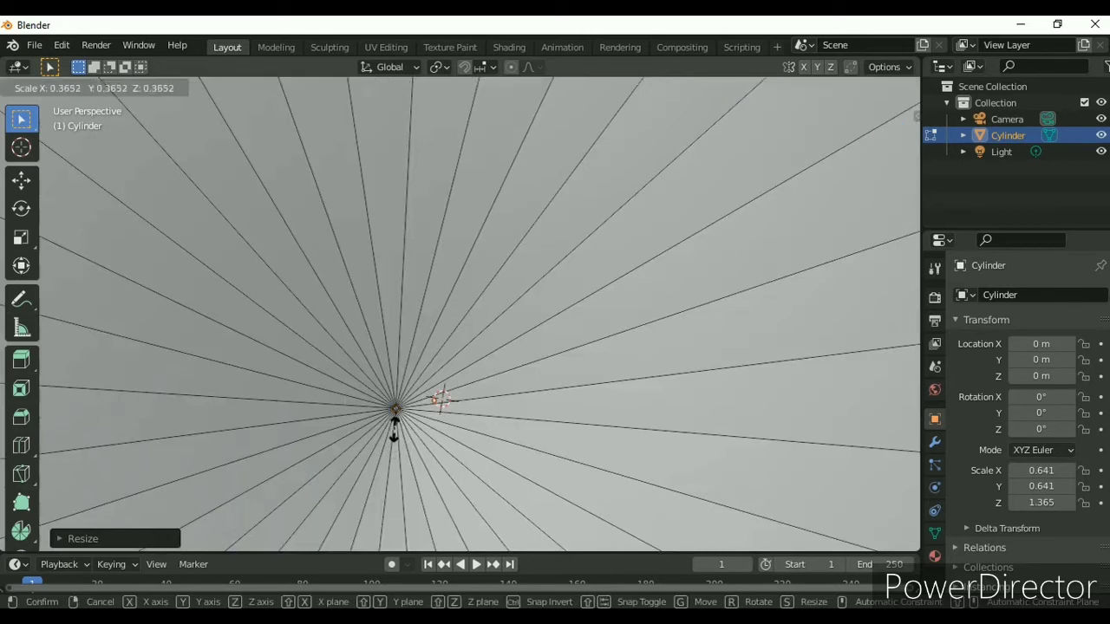
pyautogui.click(395, 414)
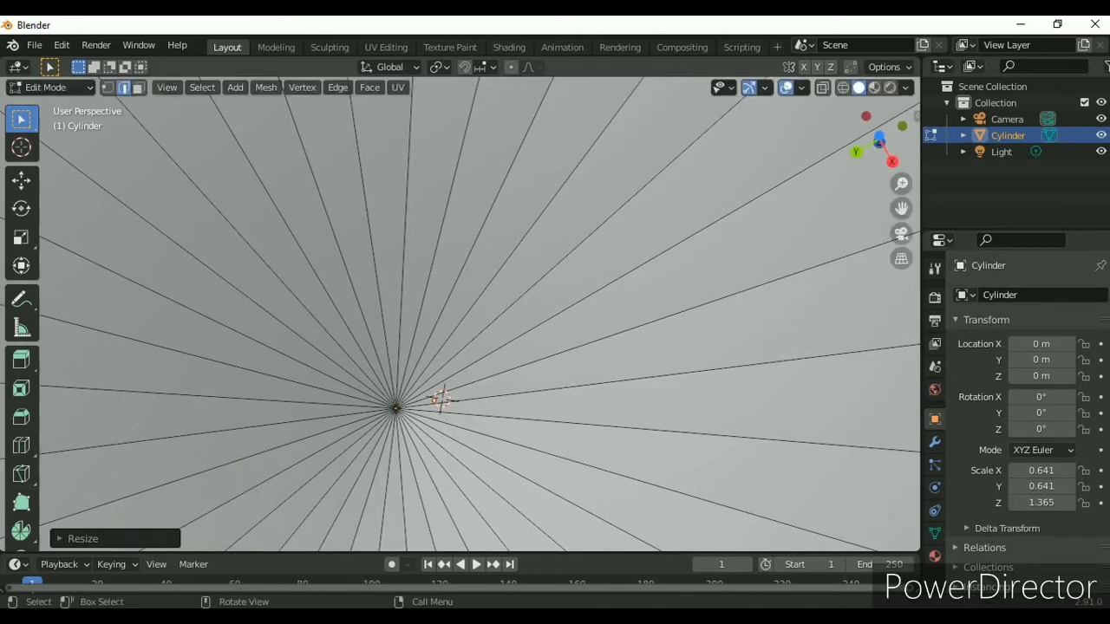
pyautogui.moveTo(879, 139); pyautogui.dragTo(879, 130)
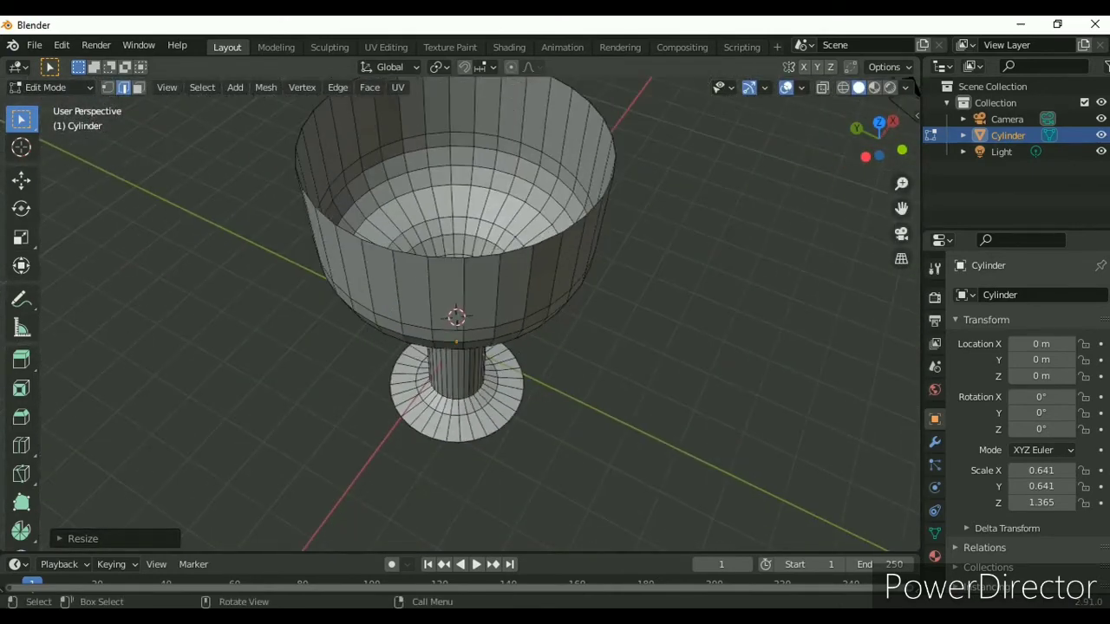
# Step: Switch to front view and Object Mode, then bring up the goblet's Object Context Menu
pyautogui.moveTo(879, 139); pyautogui.dragTo(879, 141)
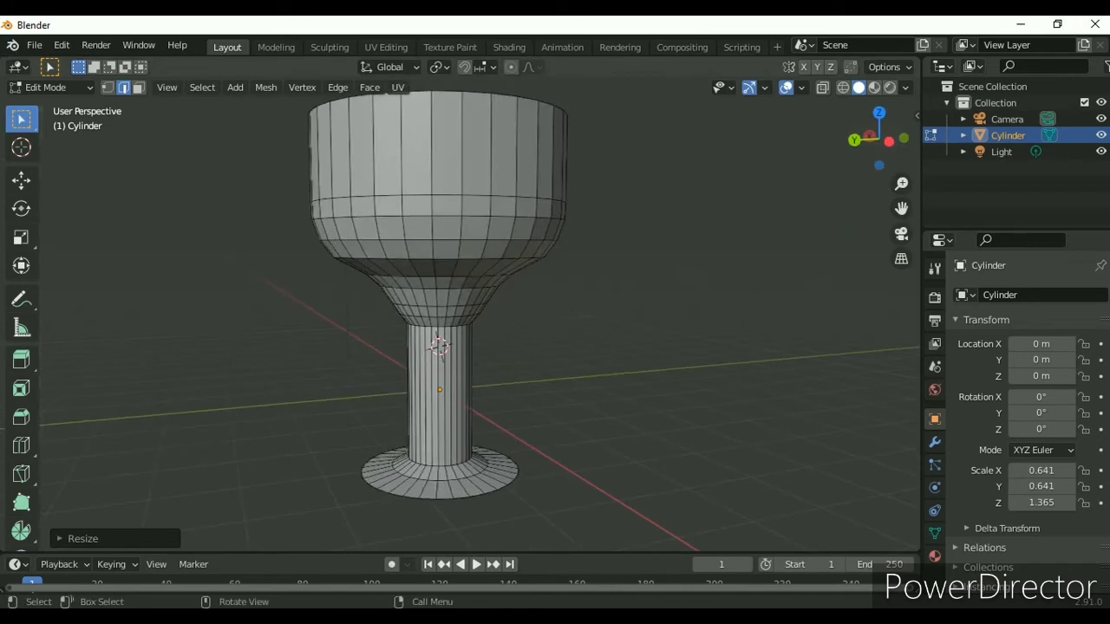
pyautogui.press('KP_1')
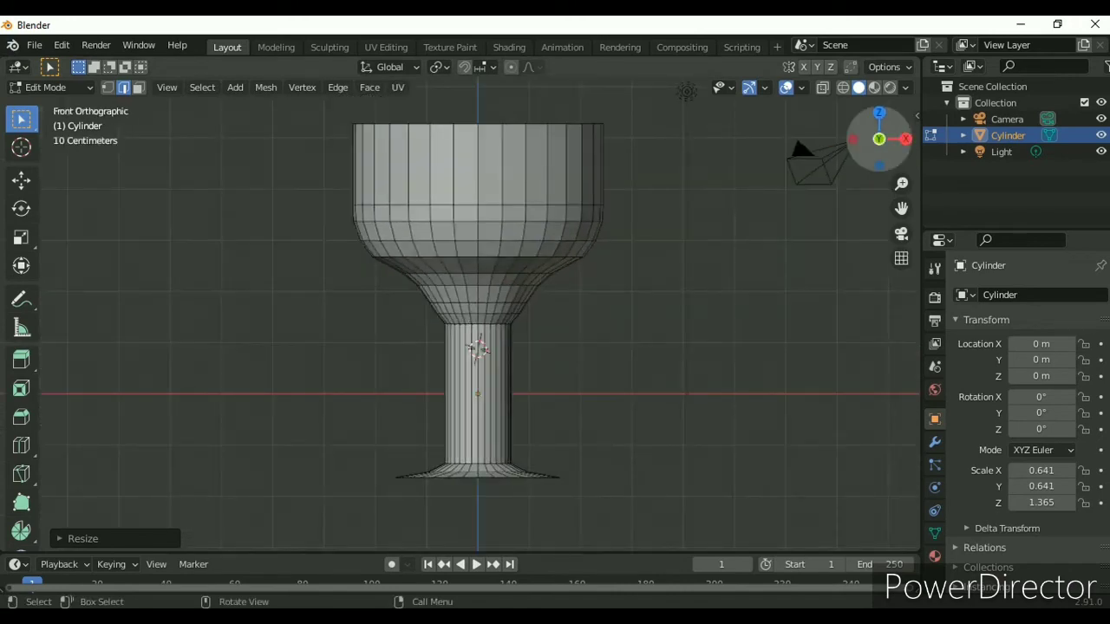
pyautogui.moveTo(879, 139); pyautogui.dragTo(879, 139)
pyautogui.click(51, 87)
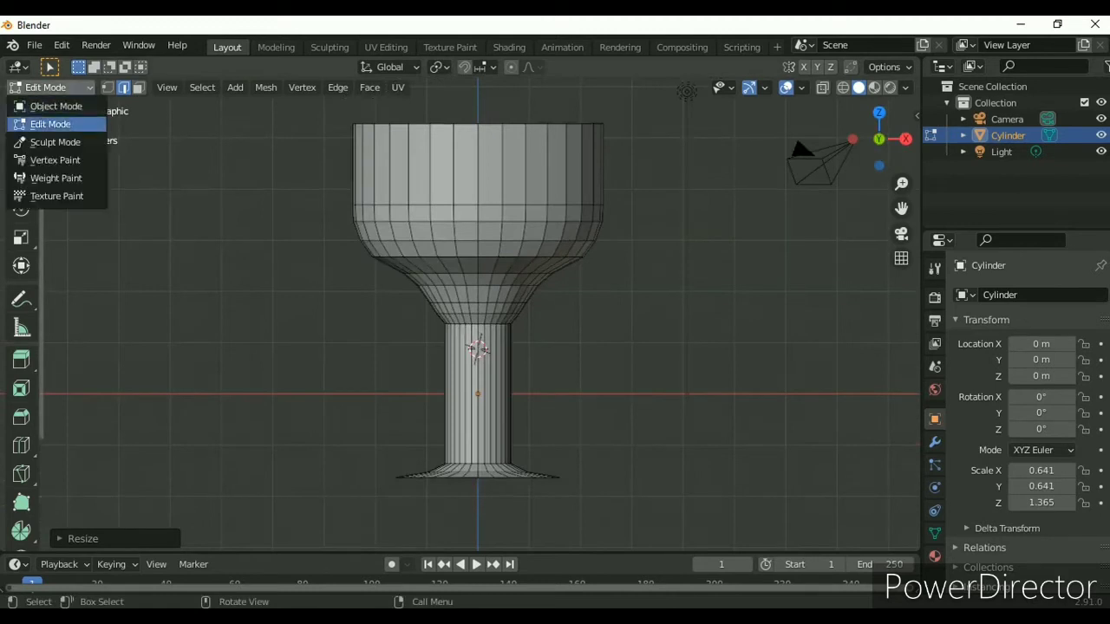
pyautogui.click(56, 106)
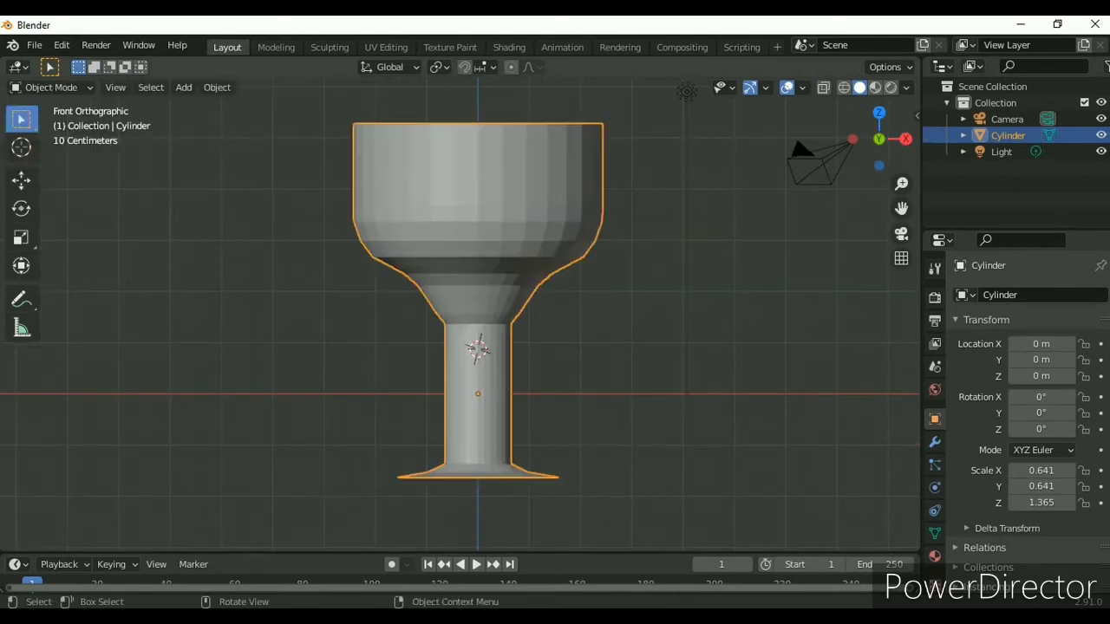
pyautogui.rightClick(512, 220)
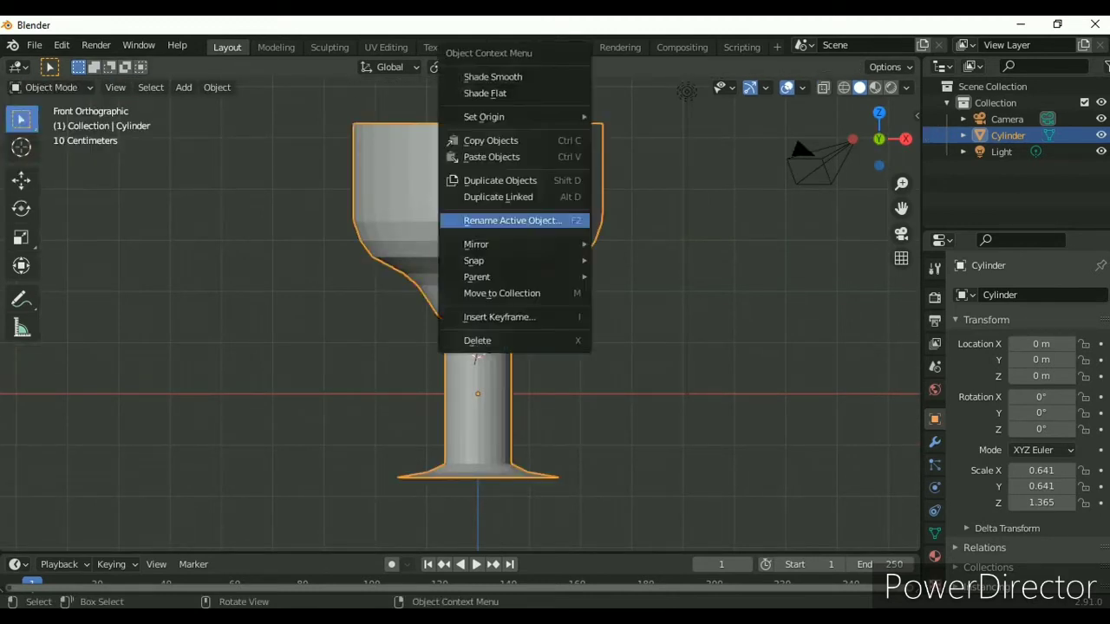
# Step: Apply Shade Smooth to the goblet and inspect it from above and below
pyautogui.click(493, 76)
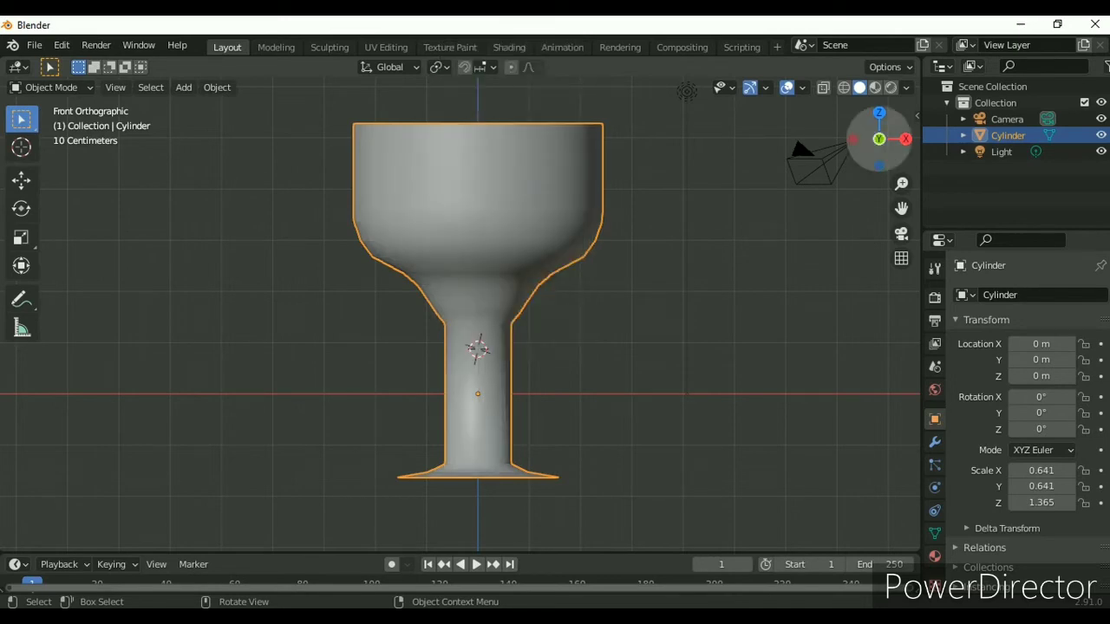
pyautogui.moveTo(477, 260)
pyautogui.mouseDown(button='middle')
pyautogui.moveTo(460, 390)
pyautogui.moveTo(364, 233)
pyautogui.moveTo(235, 498)
pyautogui.moveTo(390, 303)
pyautogui.moveTo(423, 507)
pyautogui.moveTo(433, 344)
pyautogui.moveTo(439, 433)
pyautogui.mouseUp(button='middle')
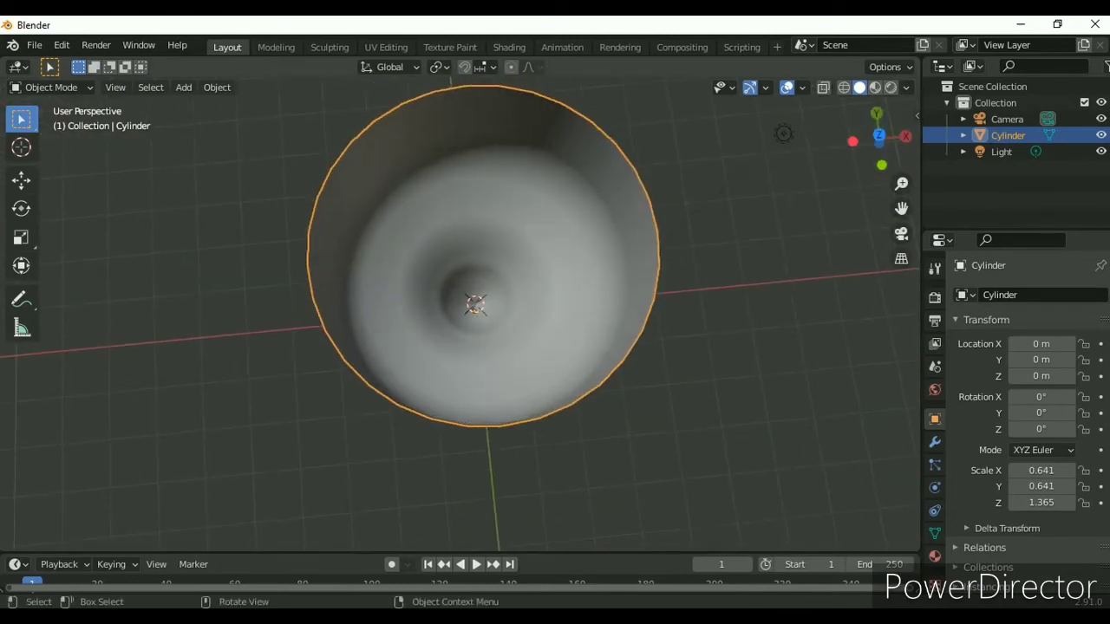
pyautogui.scroll(3, 459, 312)
pyautogui.scroll(-1, 460, 312)
pyautogui.scroll(2, 460, 312)
pyautogui.scroll(2, 459, 312)
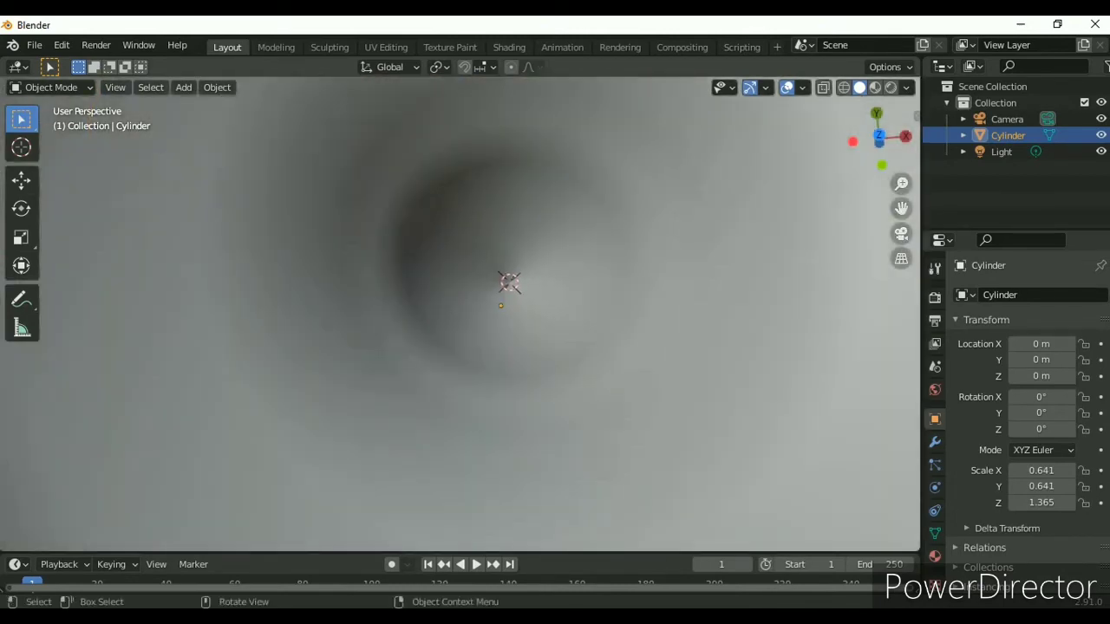
pyautogui.moveTo(460, 312)
pyautogui.mouseDown(button='middle')
pyautogui.moveTo(460, 261)
pyautogui.moveTo(459, 382)
pyautogui.moveTo(459, 347)
pyautogui.moveTo(486, 330)
pyautogui.moveTo(503, 338)
pyautogui.moveTo(486, 372)
pyautogui.mouseUp(button='middle')
pyautogui.scroll(-5, 524, 347)
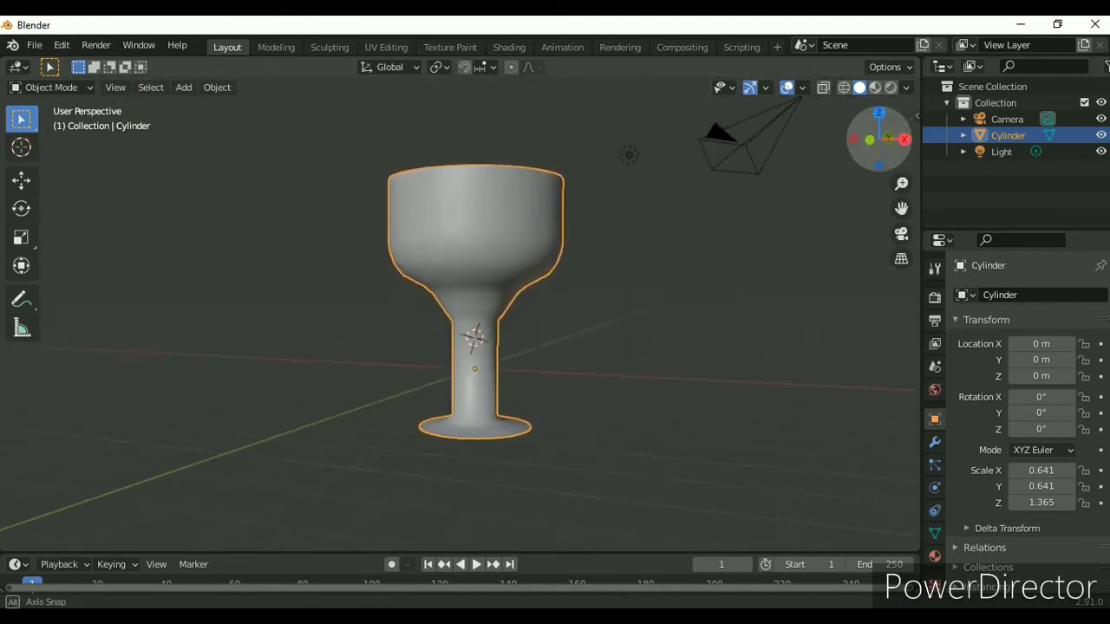
pyautogui.keyDown('alt'); pyautogui.moveTo(630, 155); pyautogui.dragTo(617, 159, button='middle'); pyautogui.keyUp('alt')
pyautogui.press('shift')
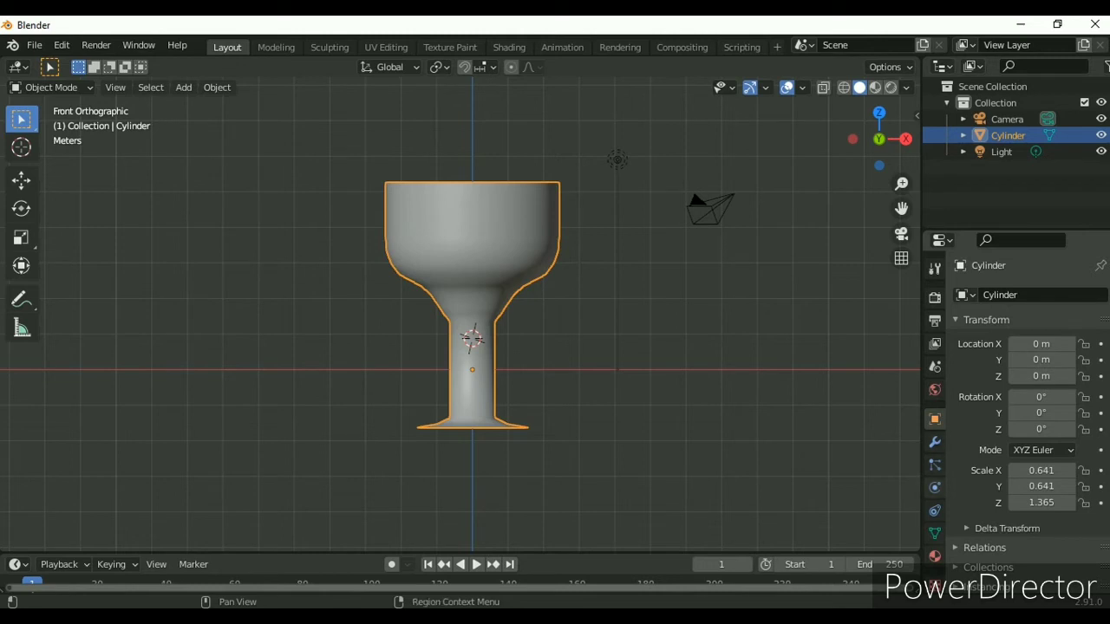
# Step: Add Material.001 with a Diffuse BSDF surface and nodes off, then open its Base Color picker
pyautogui.click(935, 556)
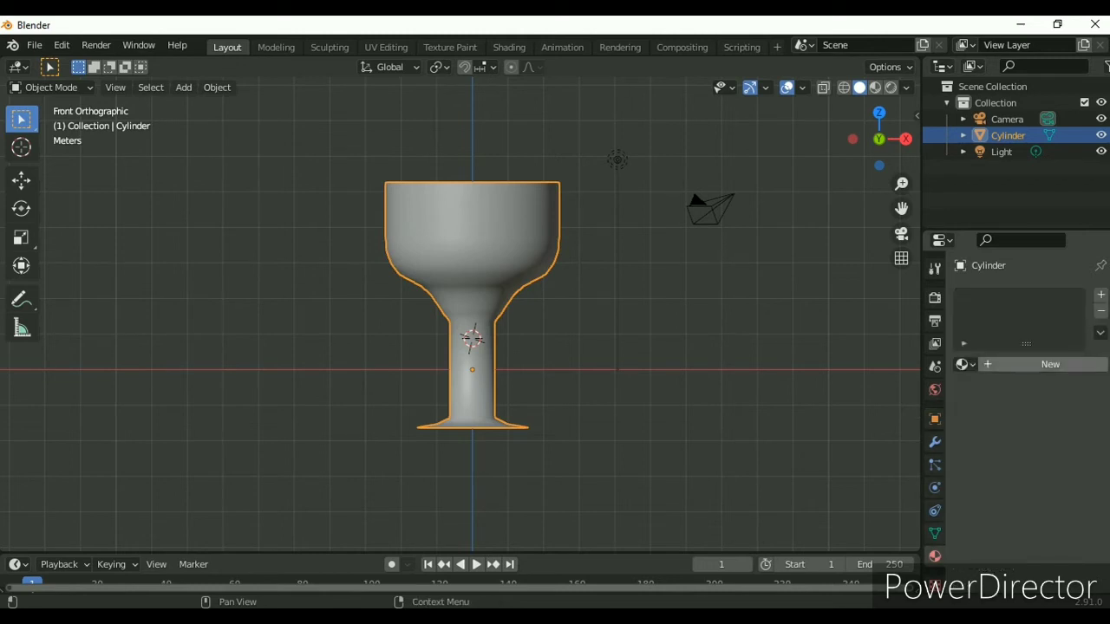
pyautogui.click(1050, 364)
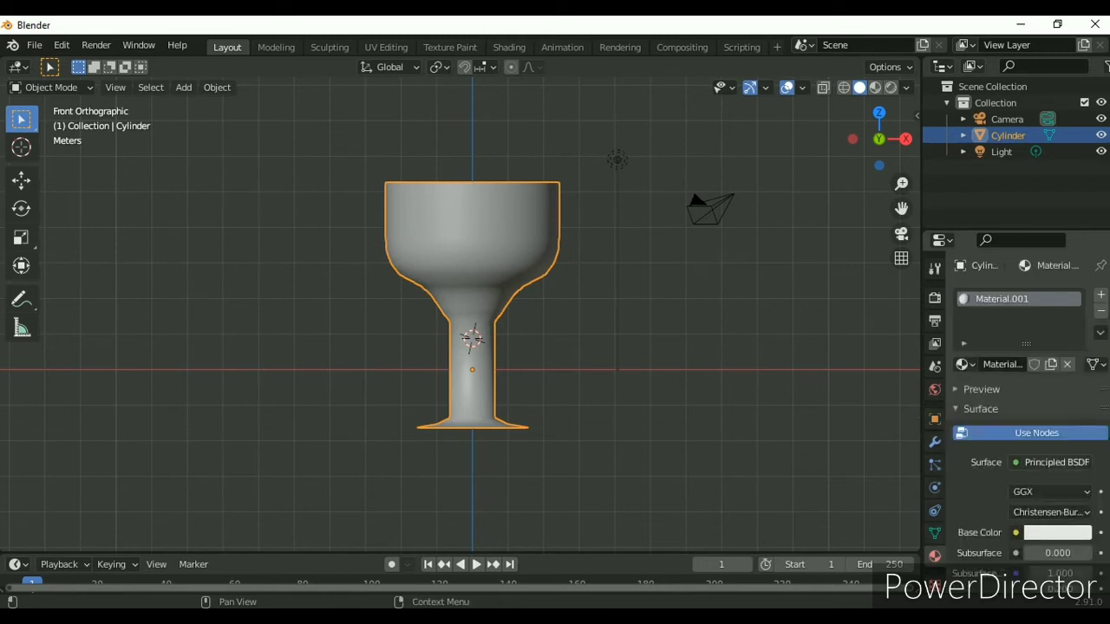
pyautogui.click(1057, 462)
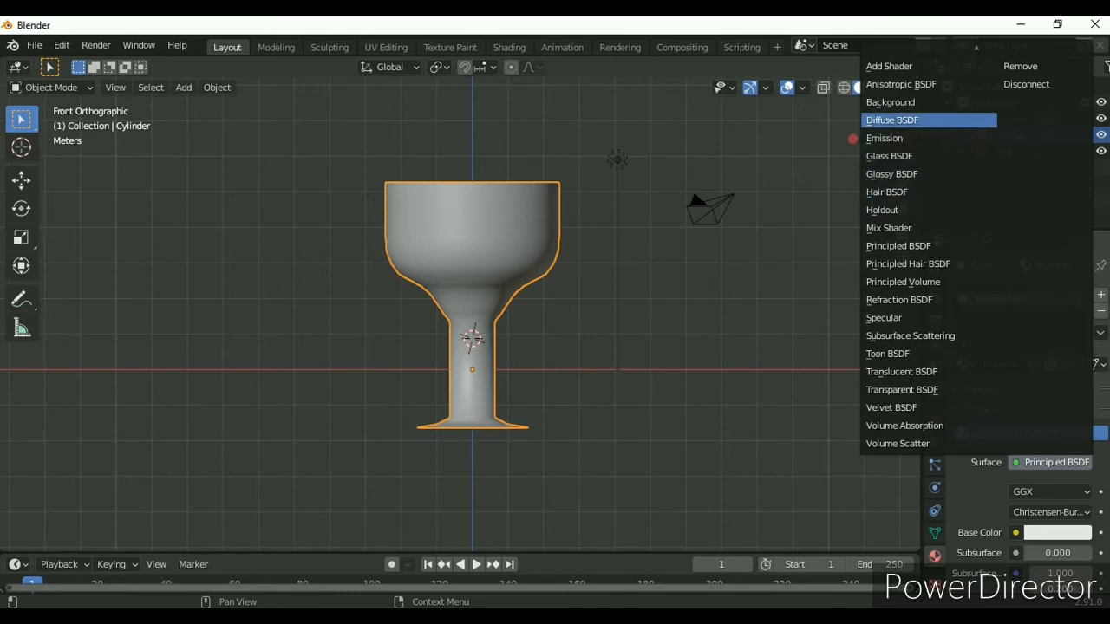
pyautogui.click(892, 120)
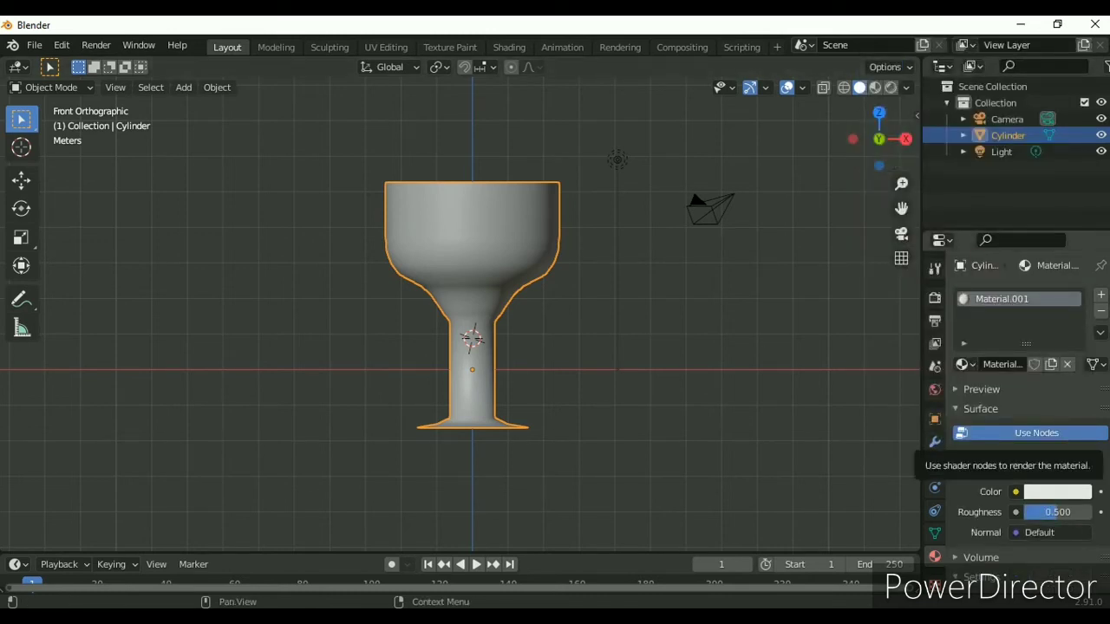
pyautogui.click(1032, 433)
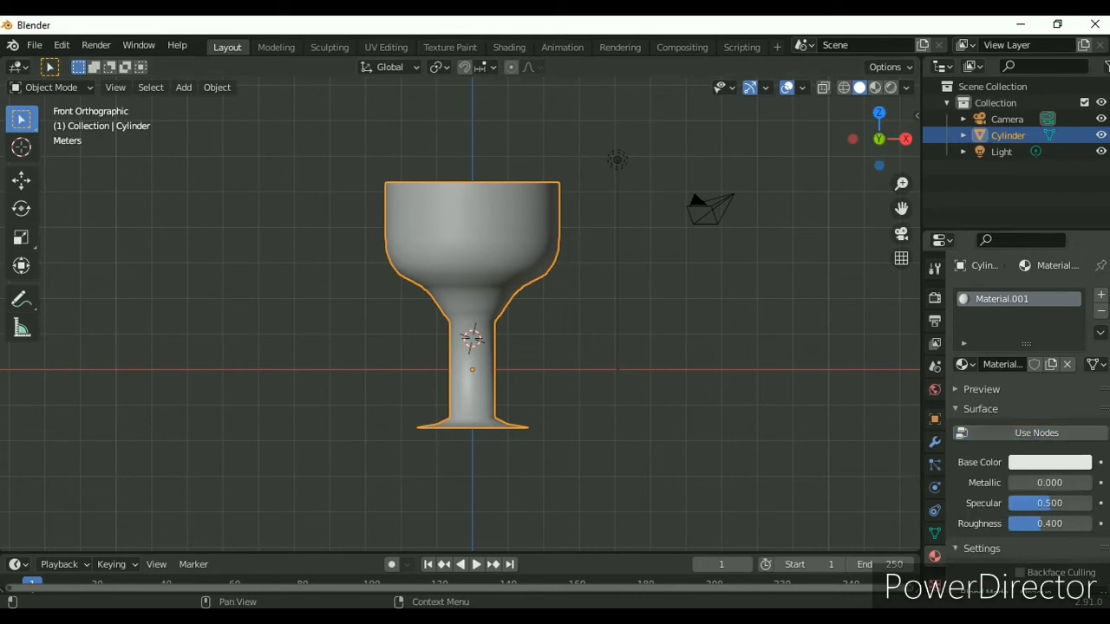
pyautogui.click(1049, 462)
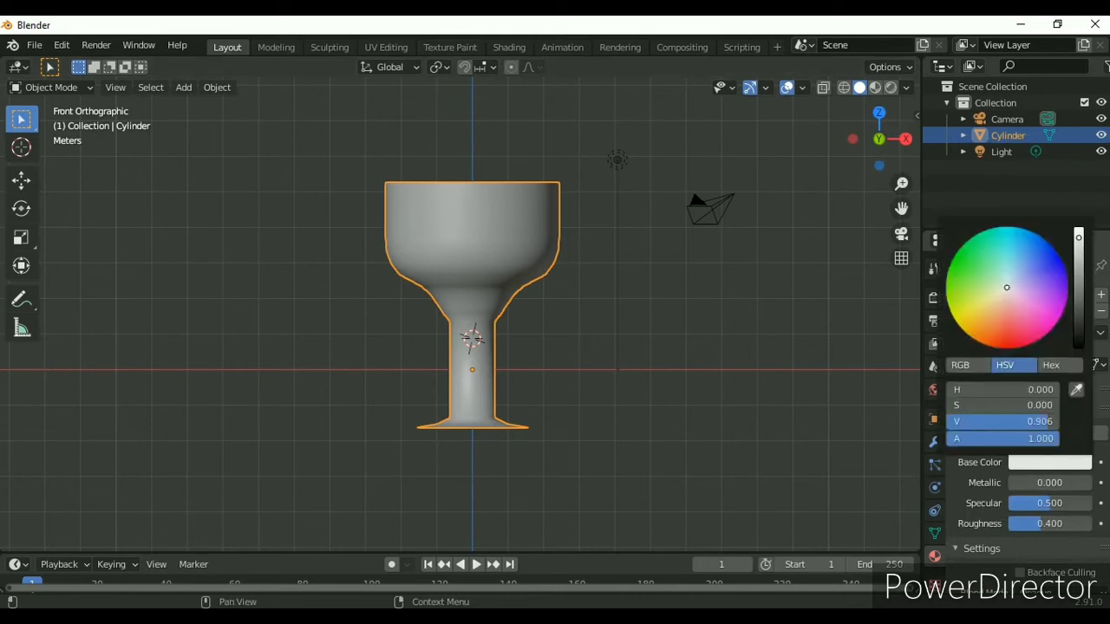
# Step: Set Material.001's base colour to red (H 0.958, S 0.967, V 0.906)
pyautogui.moveTo(1003, 290)
pyautogui.mouseDown()
pyautogui.moveTo(976, 321)
pyautogui.moveTo(975, 308)
pyautogui.moveTo(1008, 329)
pyautogui.moveTo(1009, 347)
pyautogui.moveTo(1018, 339)
pyautogui.mouseUp()
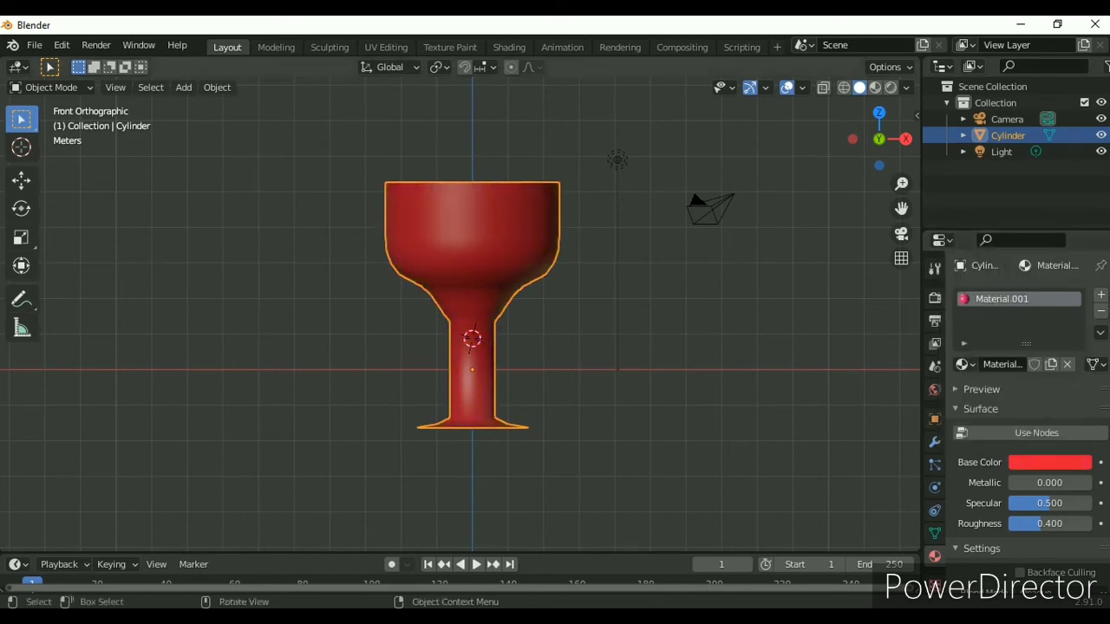
pyautogui.moveTo(874, 123)
pyautogui.mouseDown()
pyautogui.moveTo(798, 165)
pyautogui.moveTo(147, 129)
pyautogui.moveTo(260, 139)
pyautogui.mouseUp()
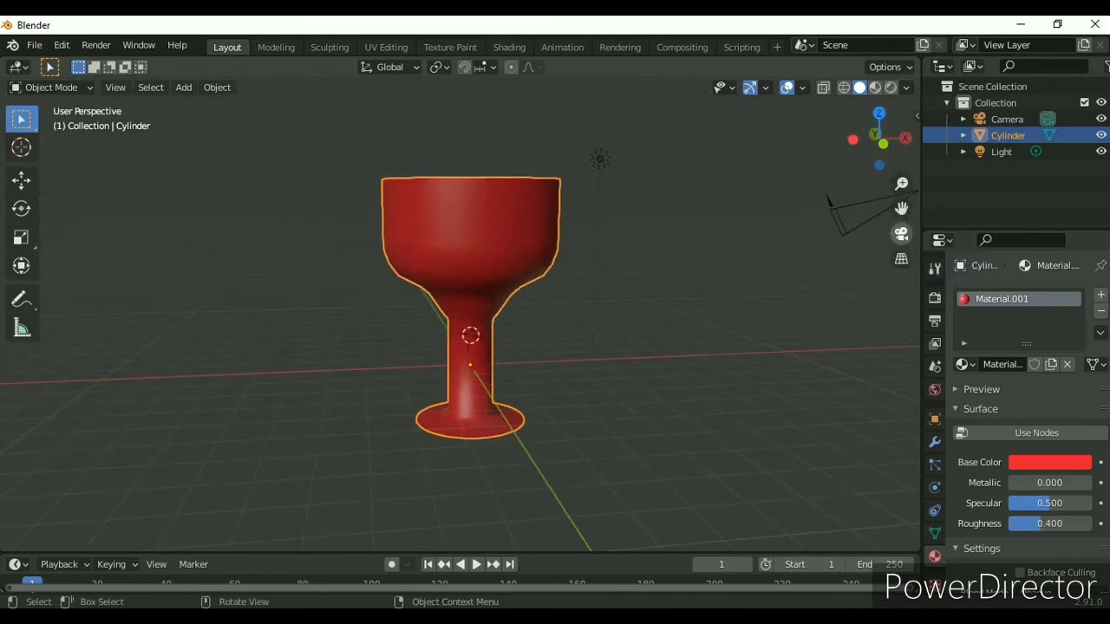
# Step: Check the camera view, then orbit back and select the camera object
pyautogui.press('KP_0')
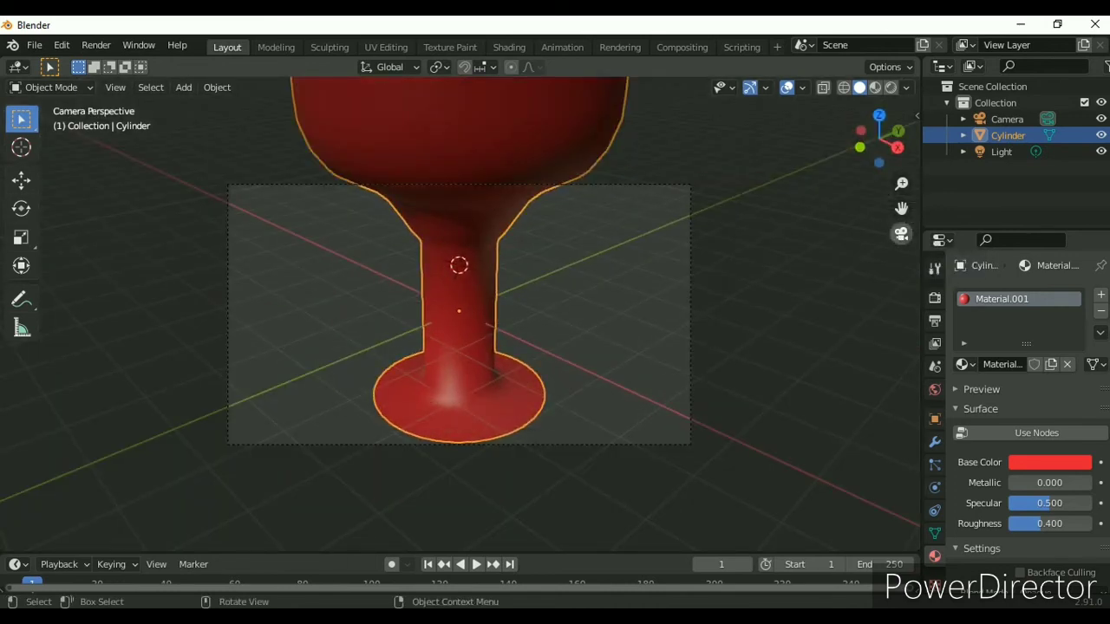
pyautogui.press('KP_0')
pyautogui.moveTo(600, 158)
pyautogui.mouseDown(button='middle')
pyautogui.moveTo(539, 165)
pyautogui.moveTo(794, 167)
pyautogui.mouseUp(button='middle')
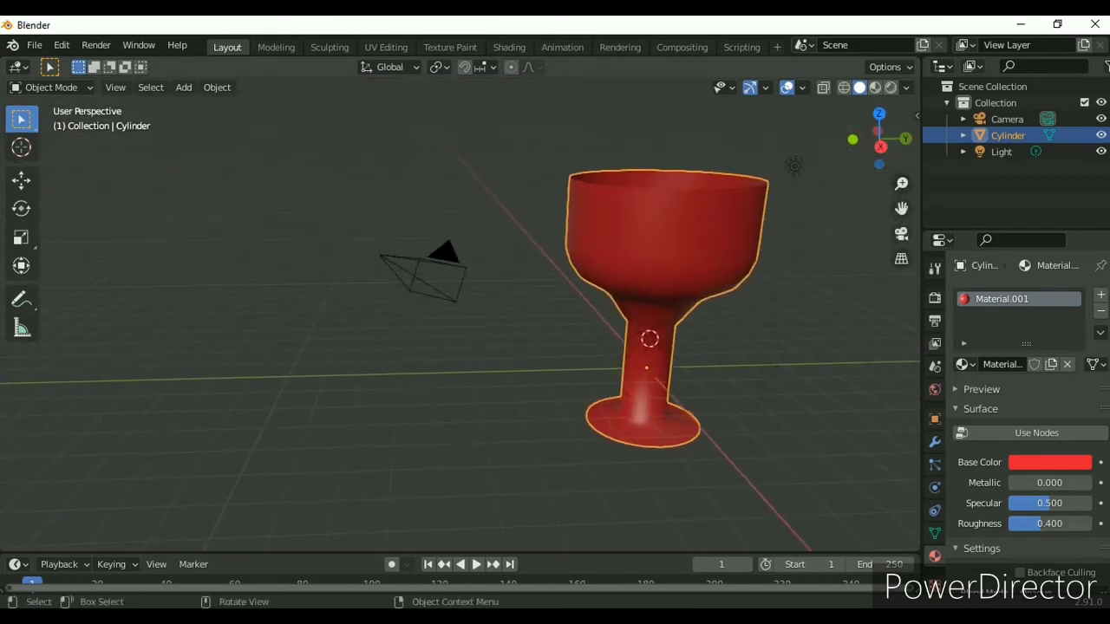
pyautogui.click(422, 275)
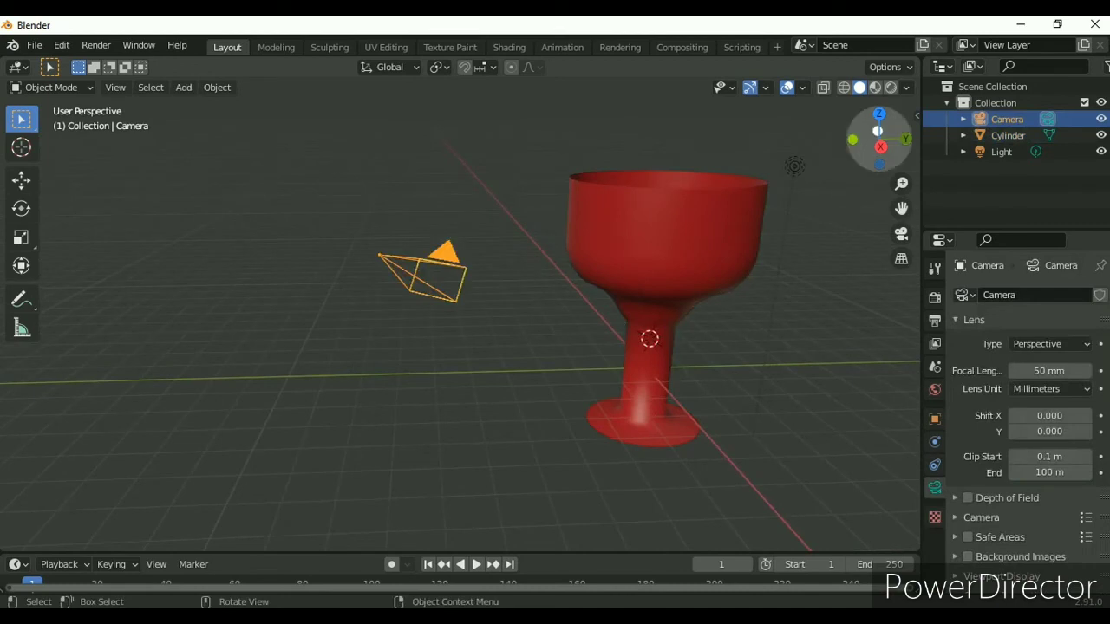
# Step: Raise the camera straight up along the Z axis and check its framing through the camera
pyautogui.moveTo(879, 139); pyautogui.dragTo(885, 143)
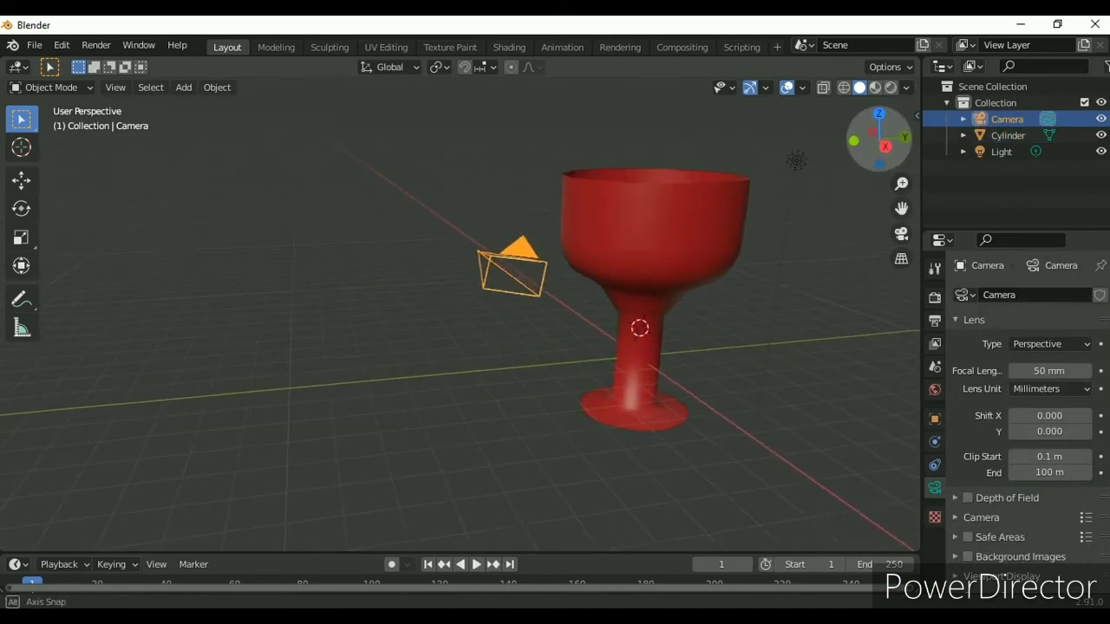
pyautogui.moveTo(783, 149); pyautogui.dragTo(781, 208)
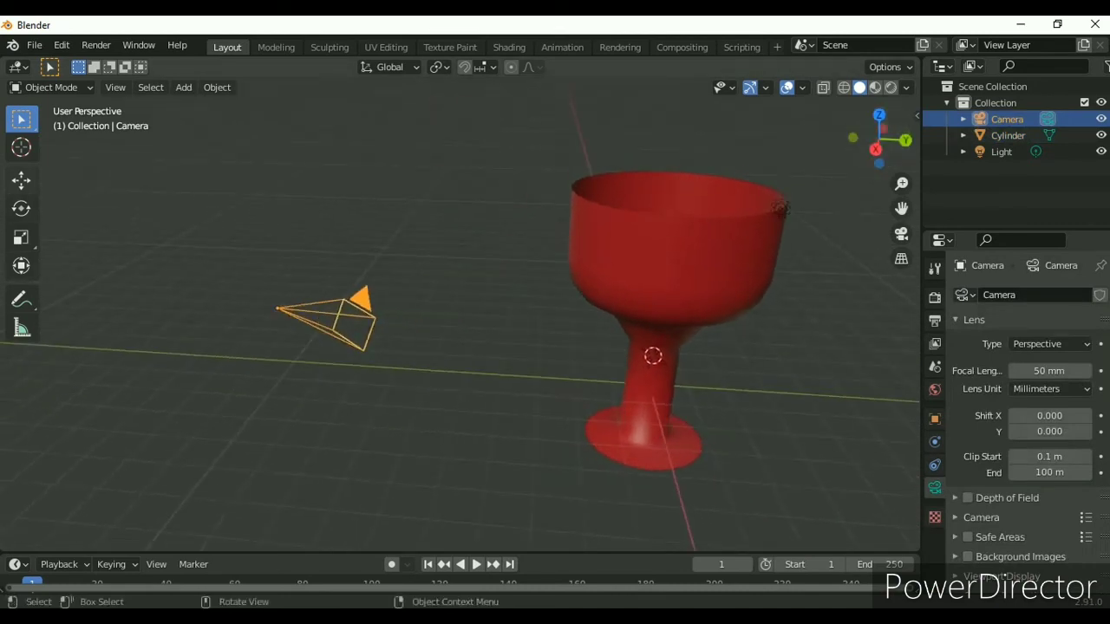
pyautogui.hotkey('shift', 'space')
pyautogui.press('g')
pyautogui.press('g')
pyautogui.press('z')
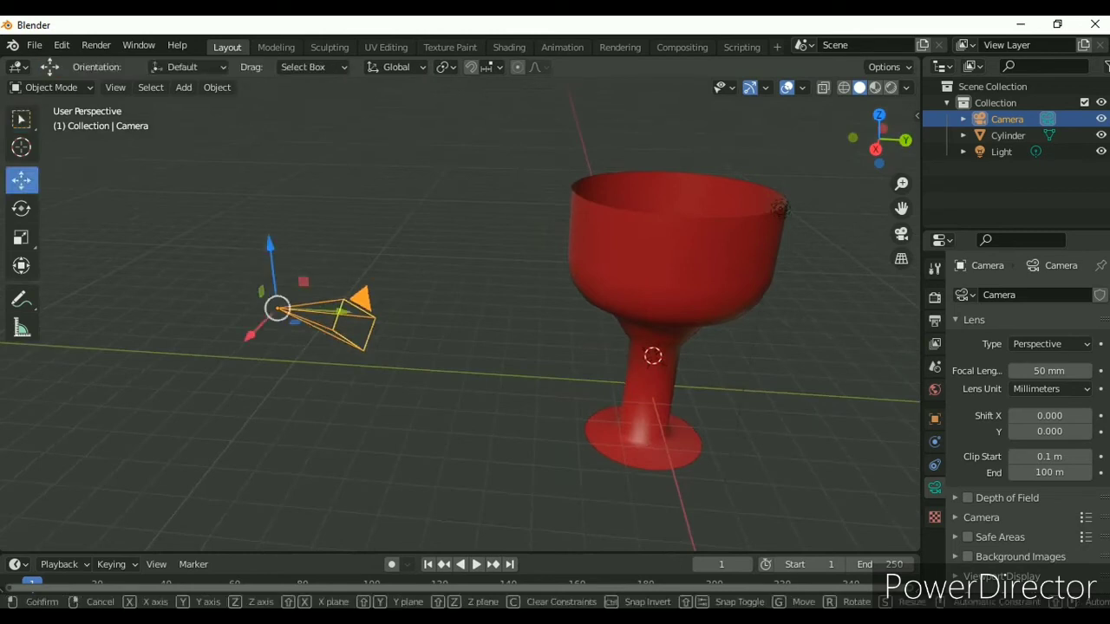
pyautogui.press('Return')
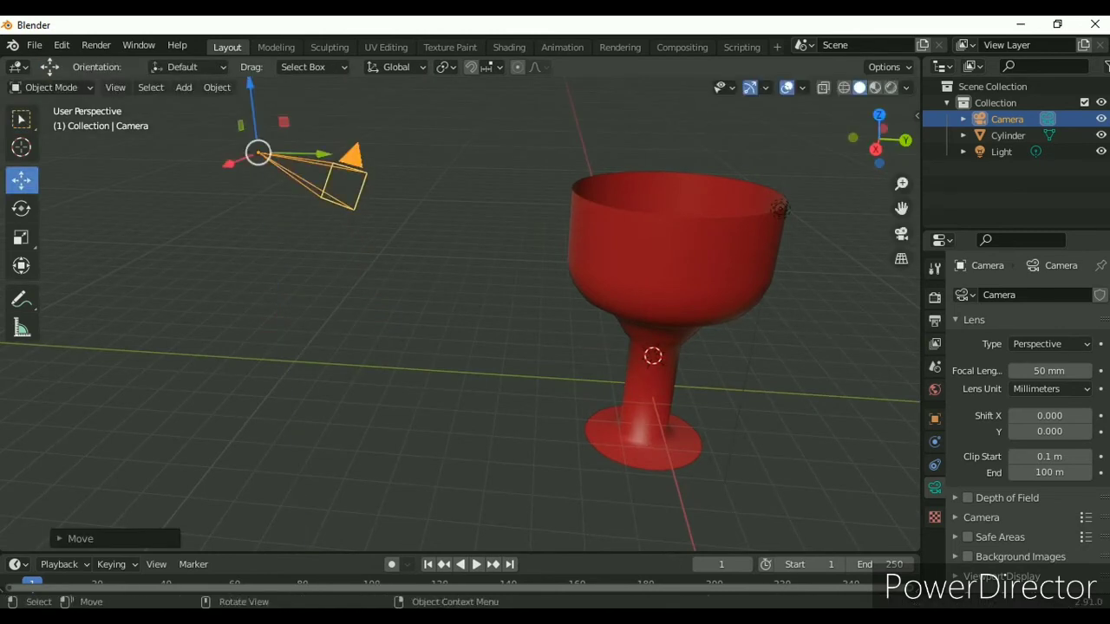
pyautogui.click(901, 233)
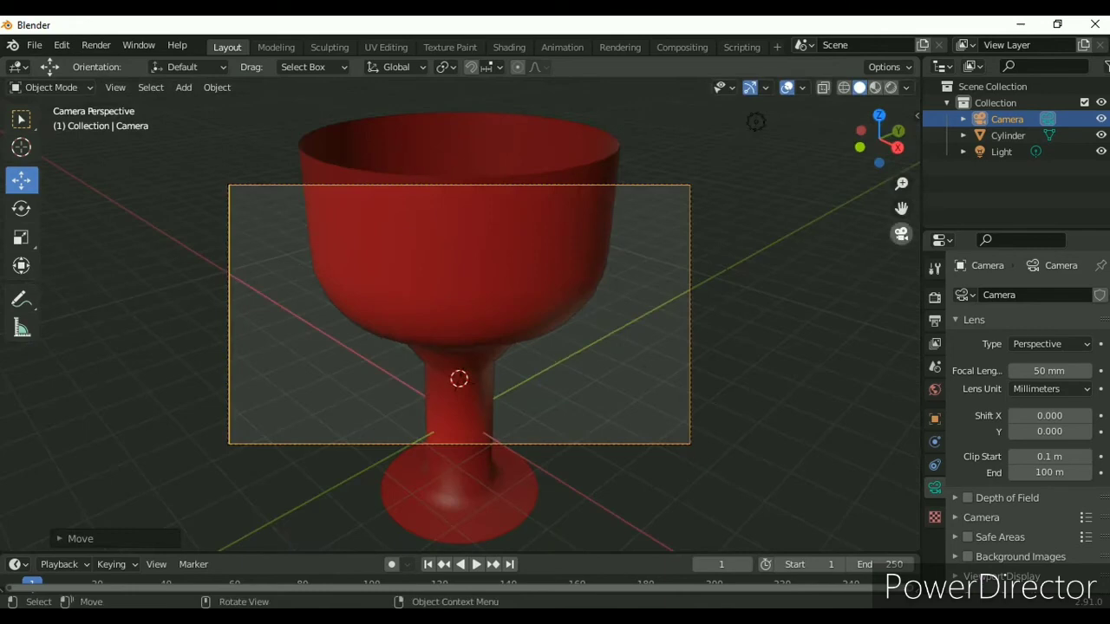
# Step: Widen the camera focal length from 50 mm to 28.3 mm and recheck the camera framing
pyautogui.press('KP_0')
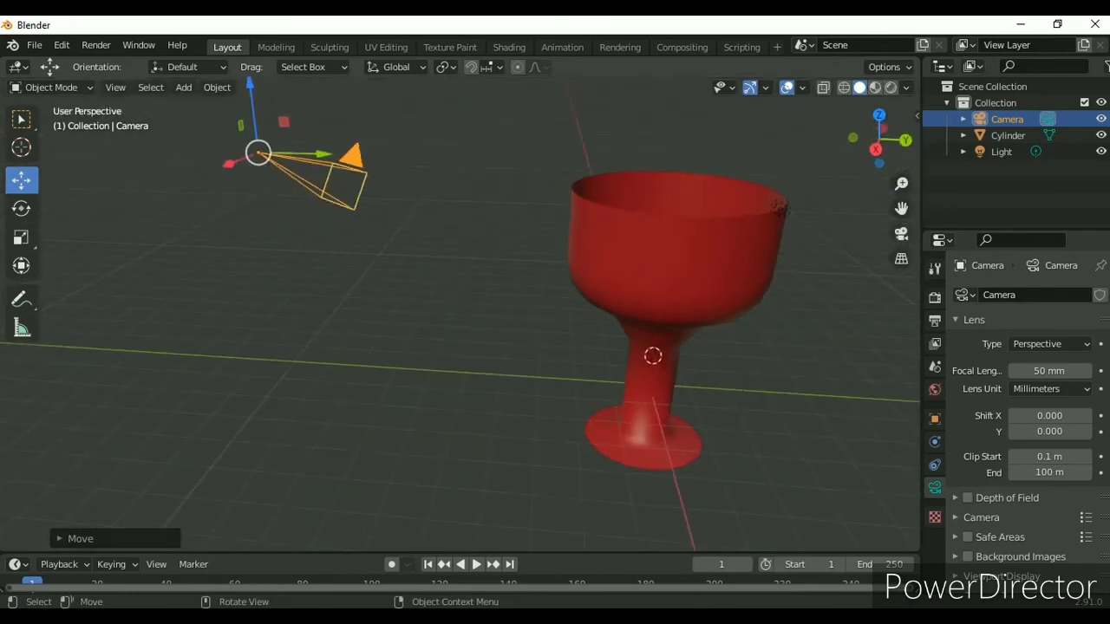
pyautogui.moveTo(1050, 370); pyautogui.dragTo(1015, 371)
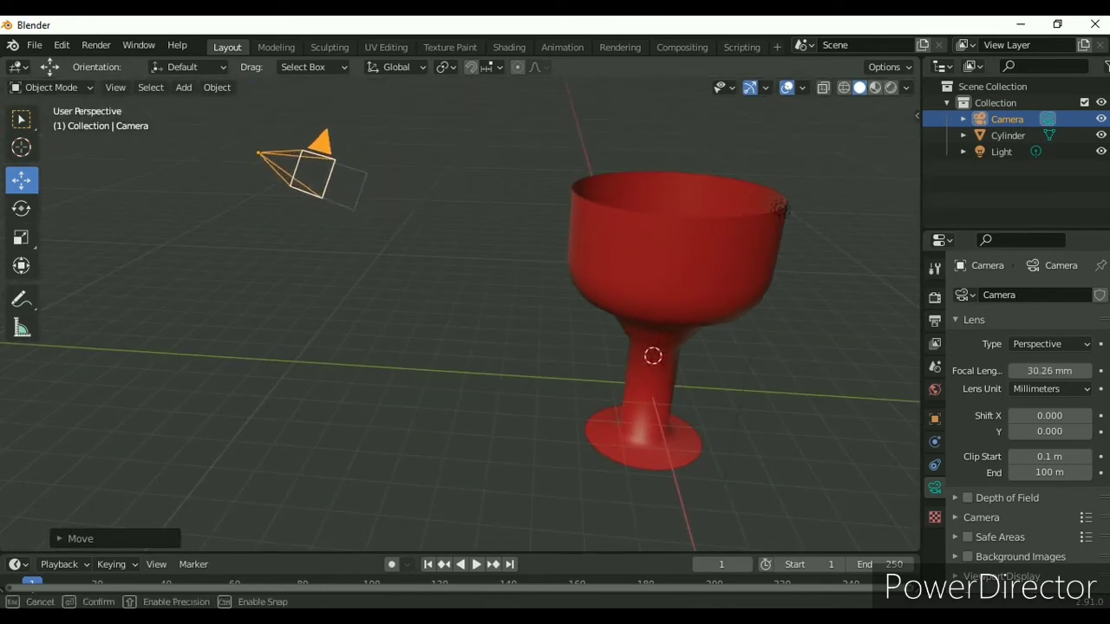
pyautogui.press('KP_0')
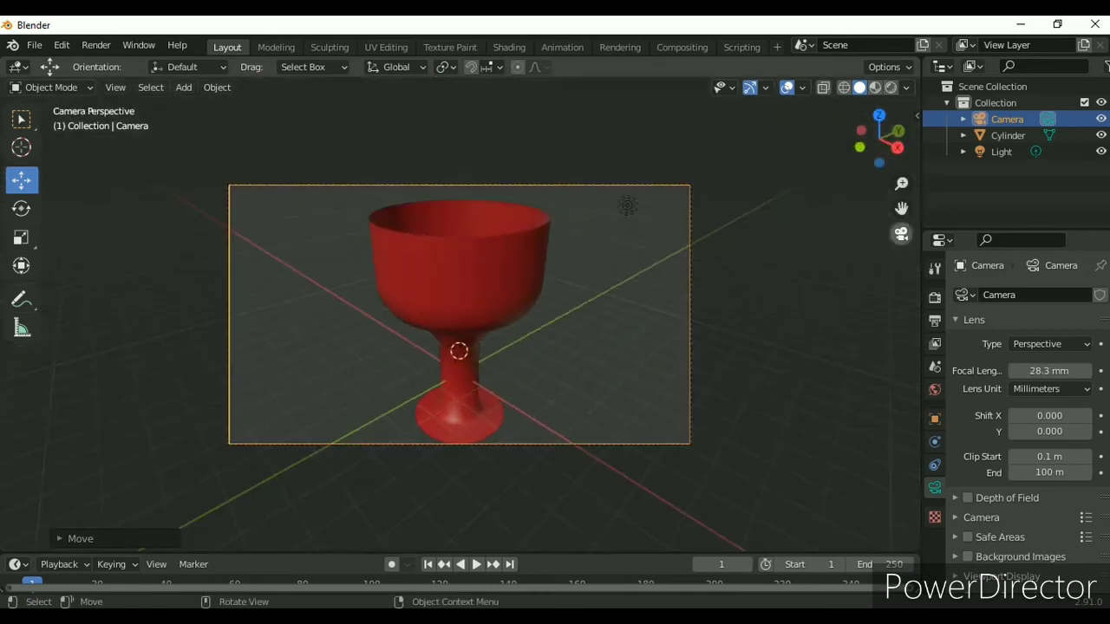
pyautogui.press('Home')
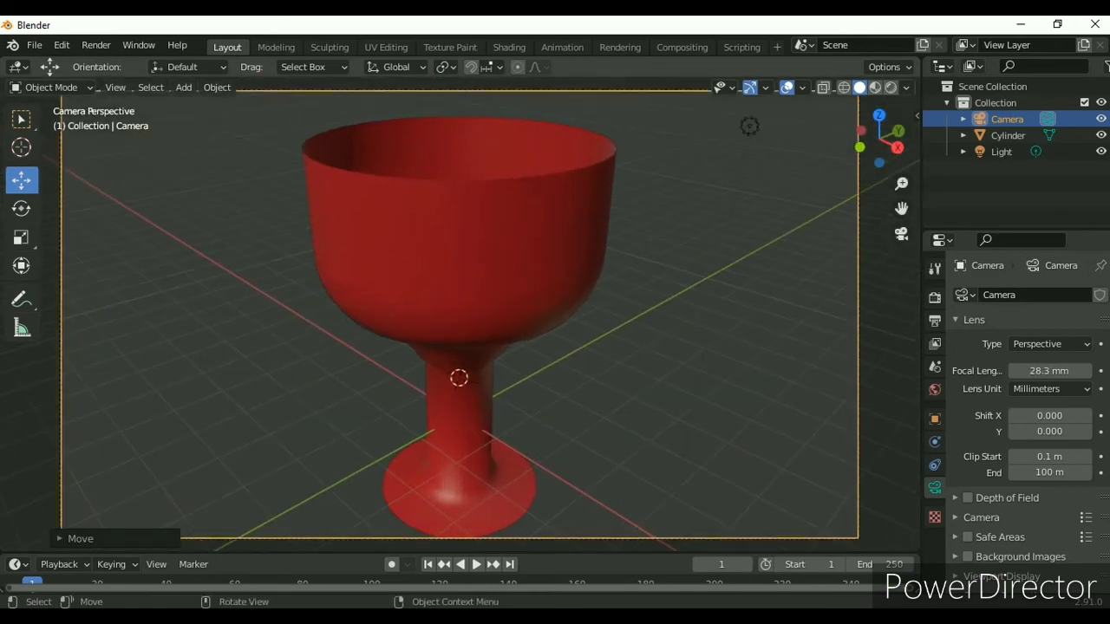
pyautogui.scroll(-3, 460, 314)
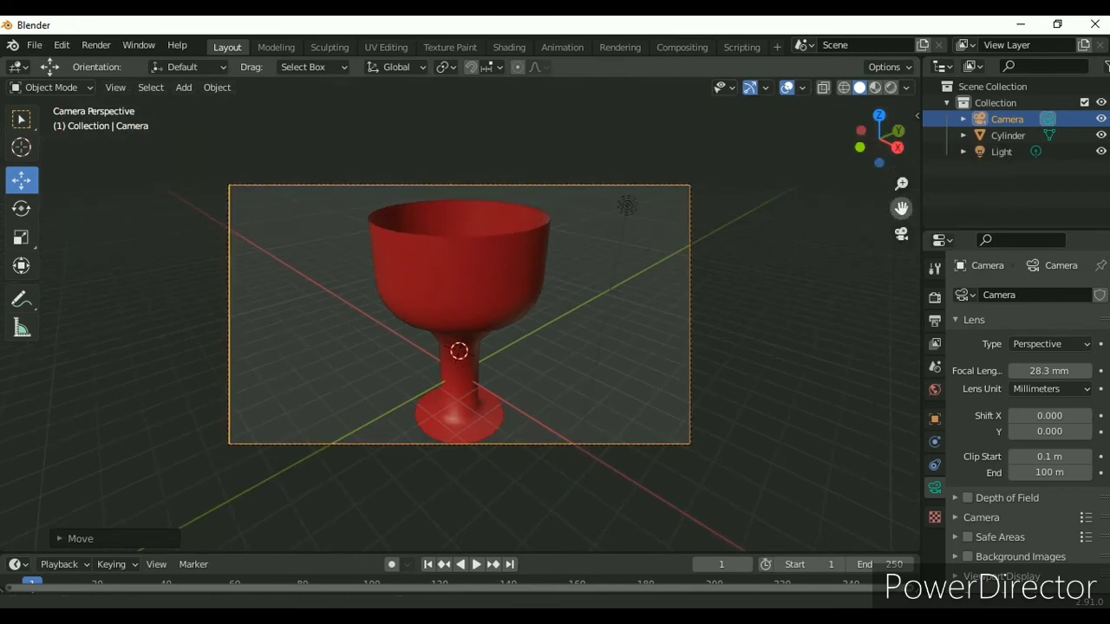
pyautogui.press('KP_0')
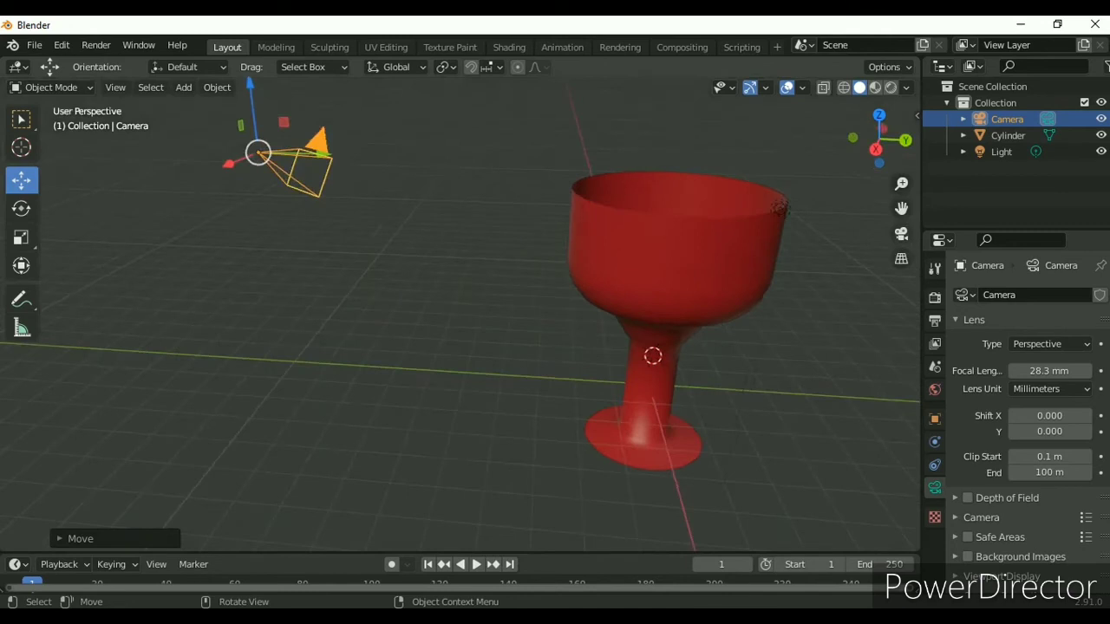
# Step: Select the light and move it to a new position near the goblet
pyautogui.click(779, 208)
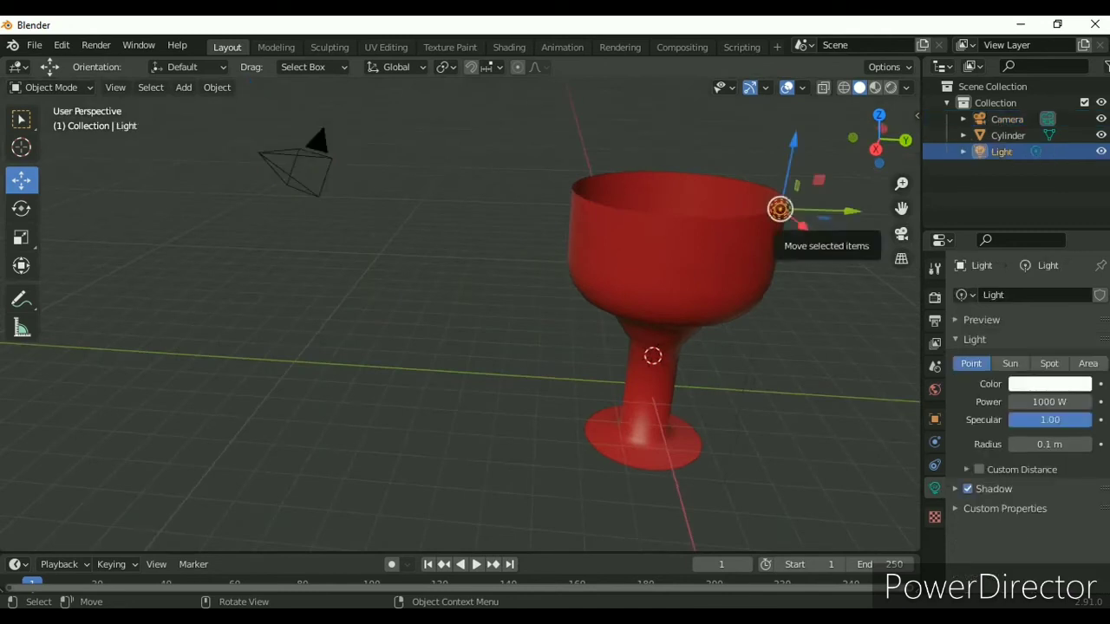
pyautogui.moveTo(779, 208); pyautogui.dragTo(806, 228)
pyautogui.moveTo(916, 317); pyautogui.dragTo(915, 316)
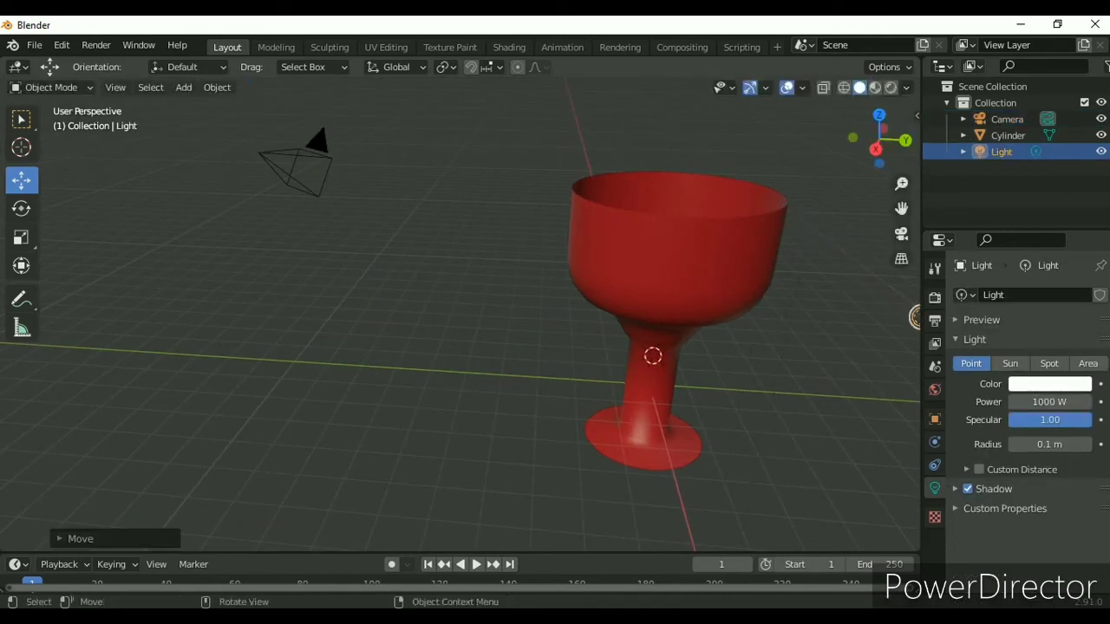
pyautogui.moveTo(878, 139); pyautogui.dragTo(863, 137)
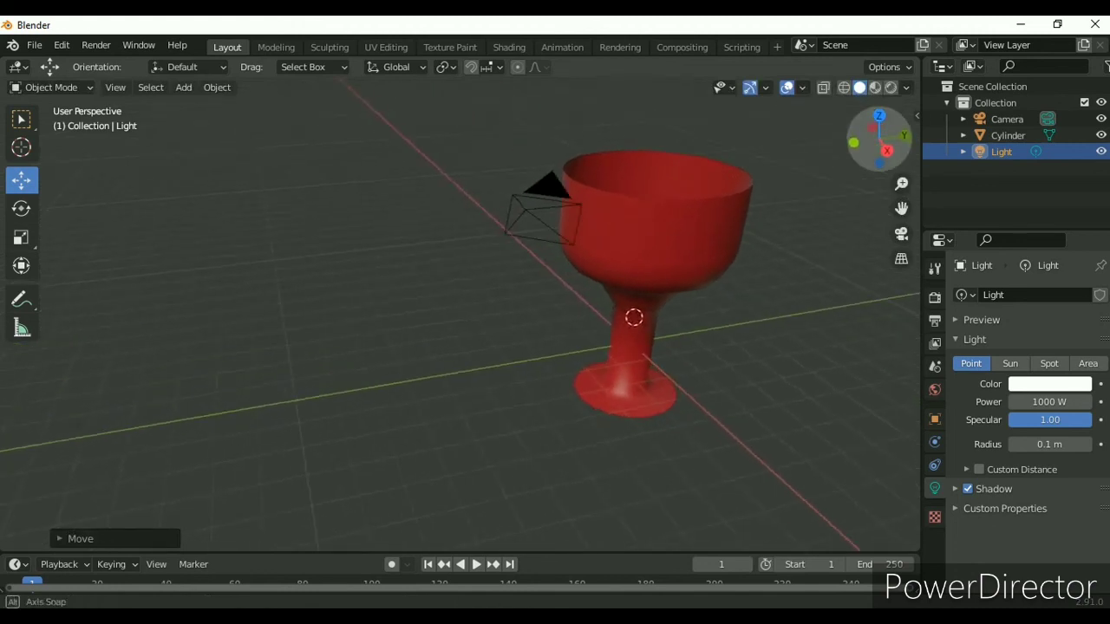
# Step: Change the light to a Sun lamp and view the goblet through the camera
pyautogui.click(1010, 363)
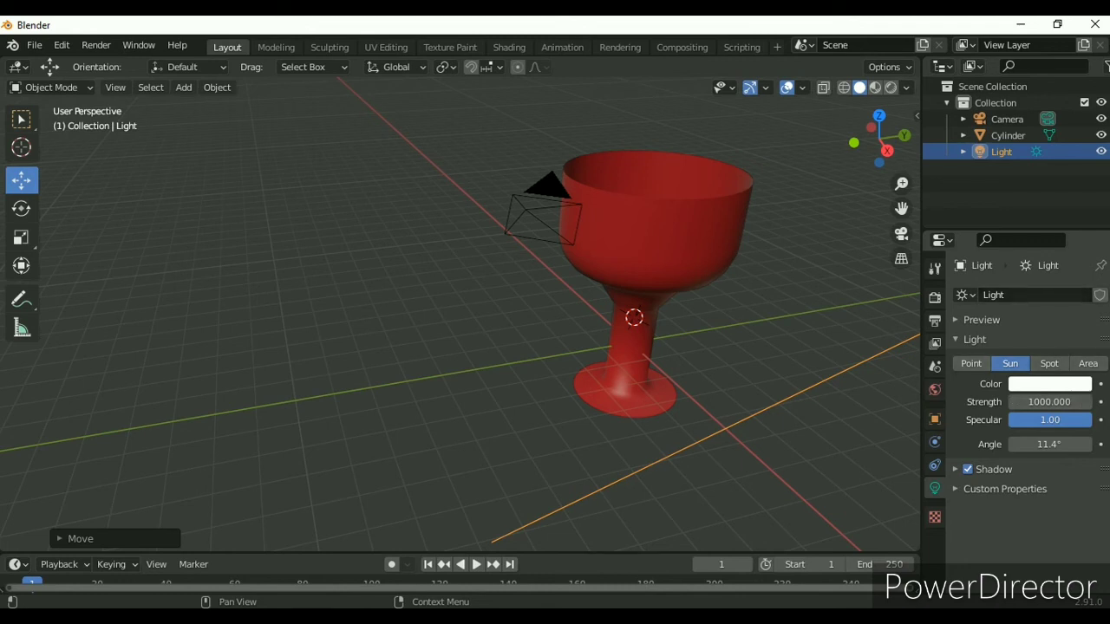
pyautogui.press('KP_0')
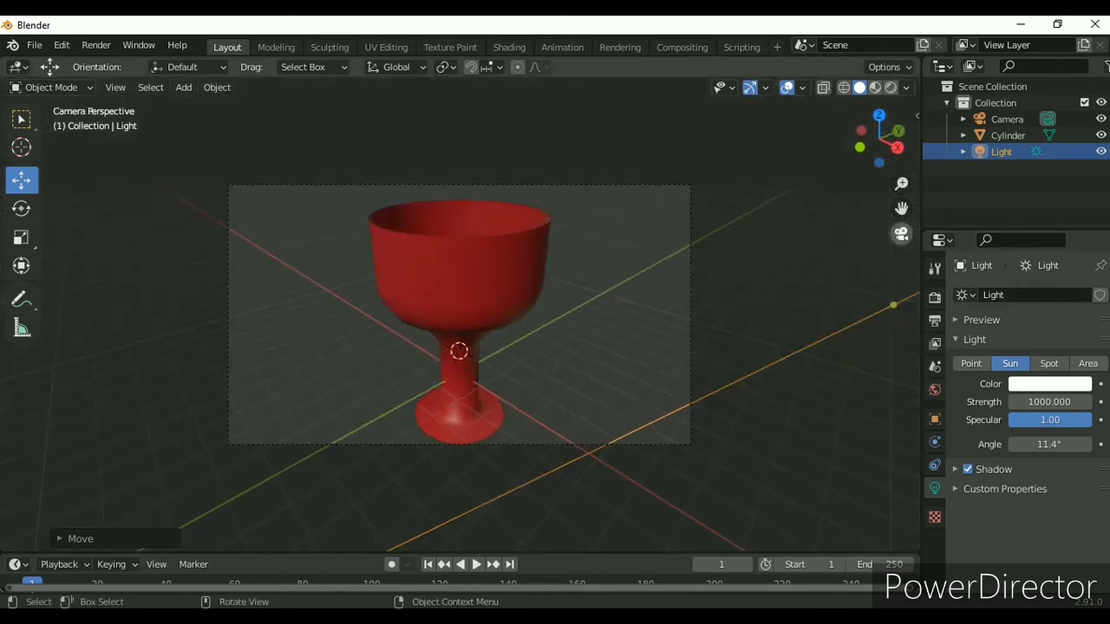
pyautogui.scroll(2, 460, 321)
pyautogui.scroll(2, 459, 321)
pyautogui.scroll(2, 460, 321)
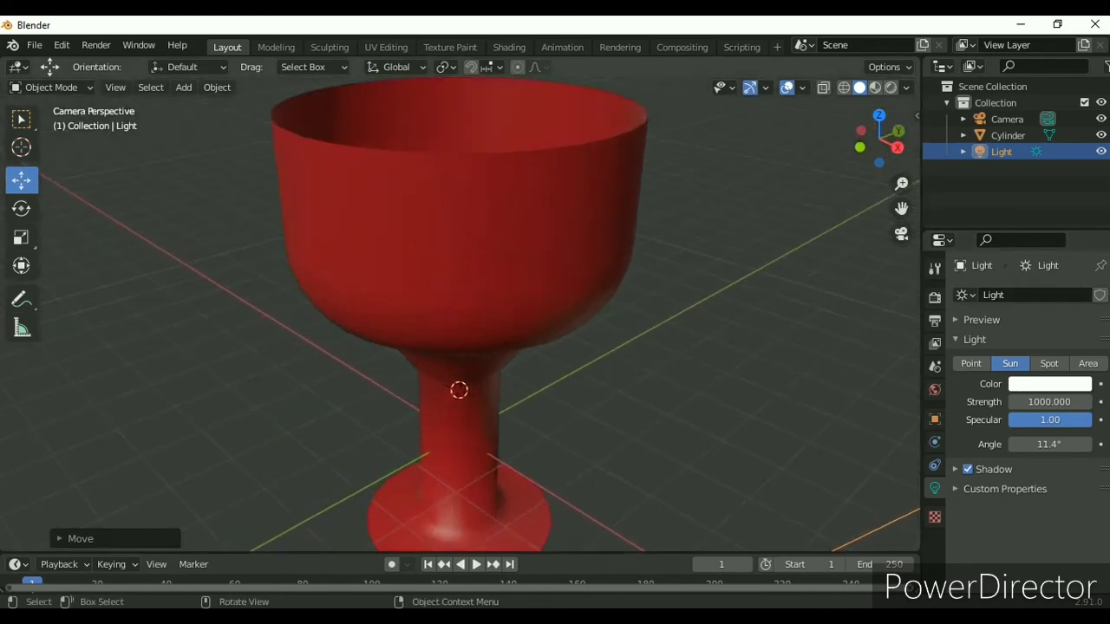
pyautogui.scroll(-1, 460, 321)
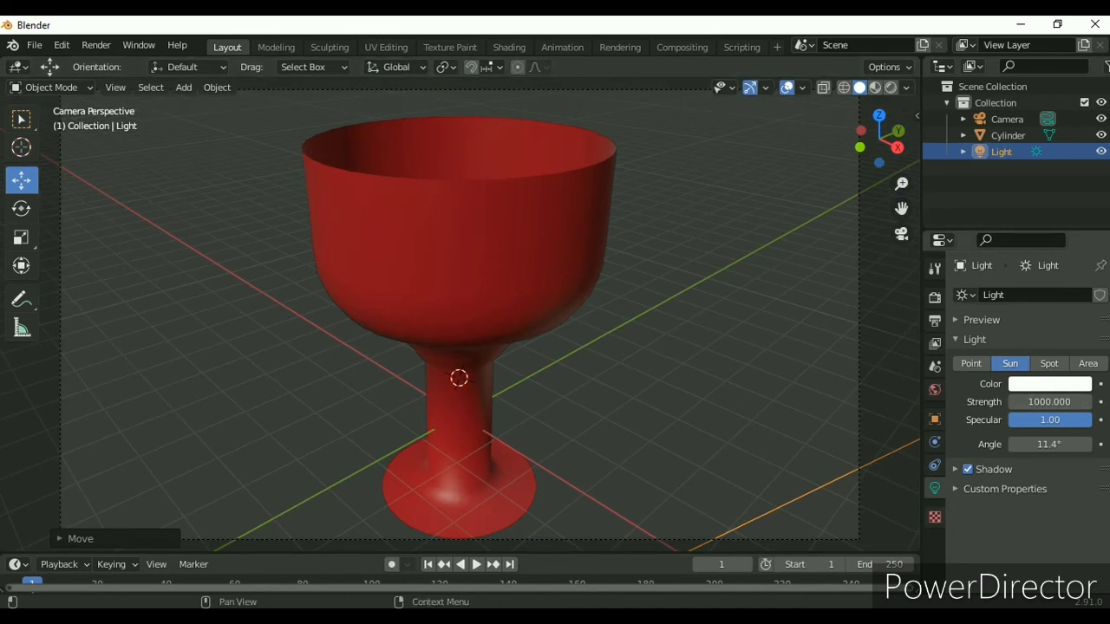
# Step: Show the Texture properties and get a close front view of the goblet
pyautogui.click(935, 517)
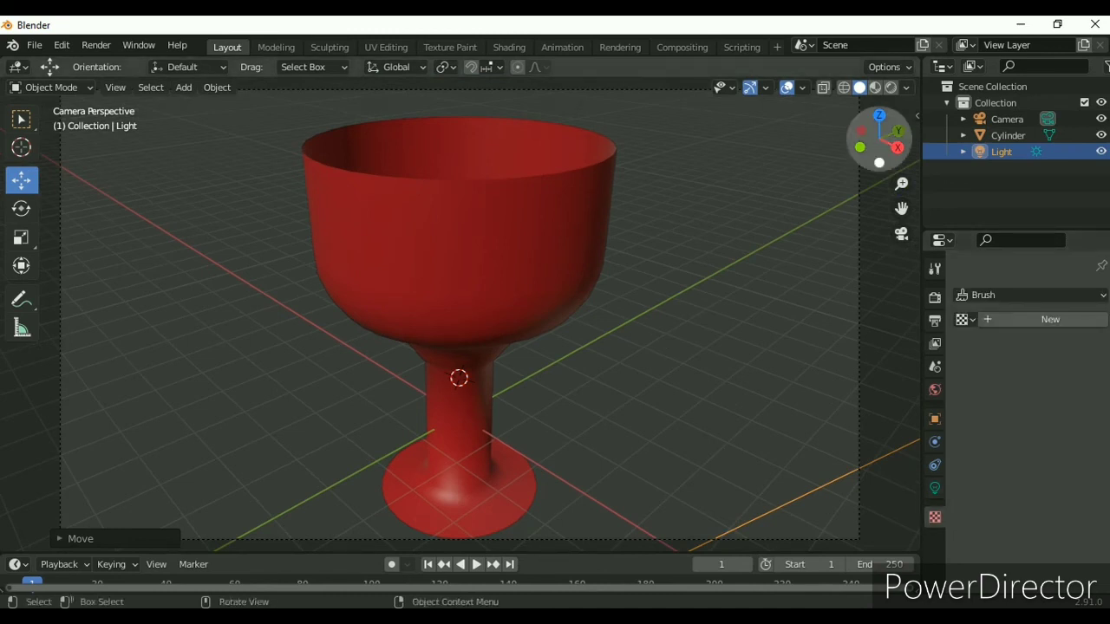
pyautogui.moveTo(879, 134); pyautogui.dragTo(878, 139)
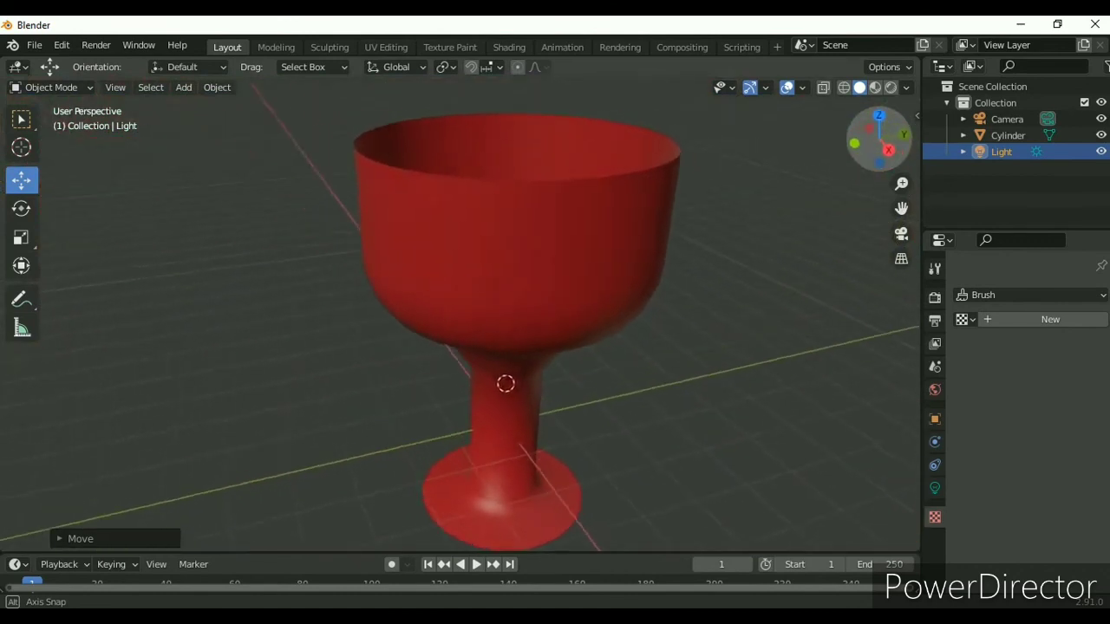
pyautogui.moveTo(878, 139); pyautogui.dragTo(878, 139)
pyautogui.scroll(-1, 460, 347)
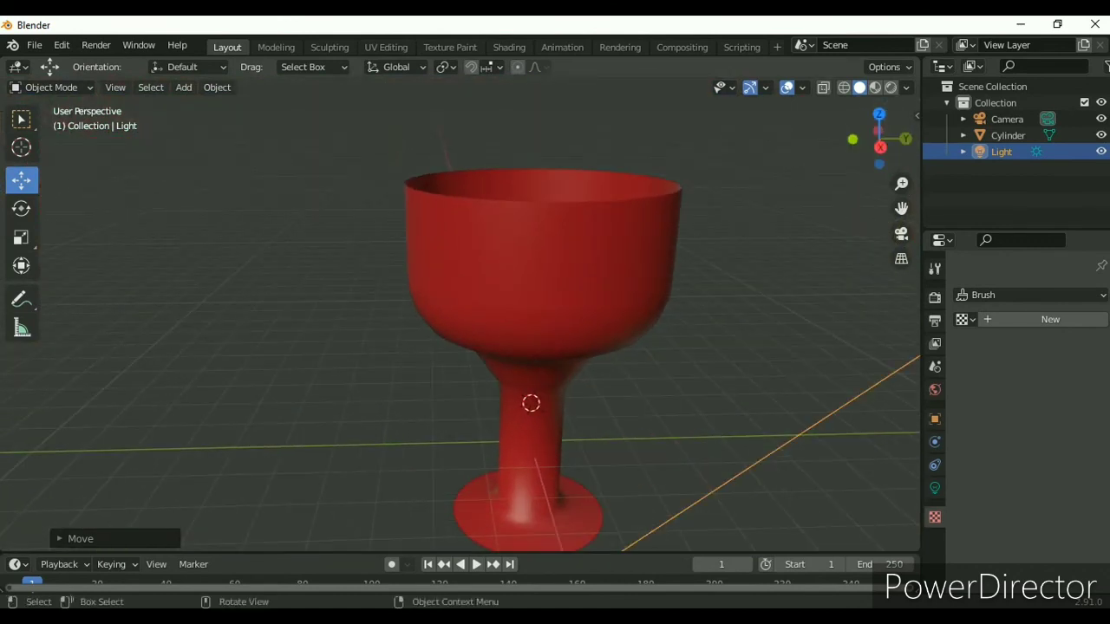
pyautogui.scroll(-1, 460, 346)
pyautogui.scroll(-1, 460, 329)
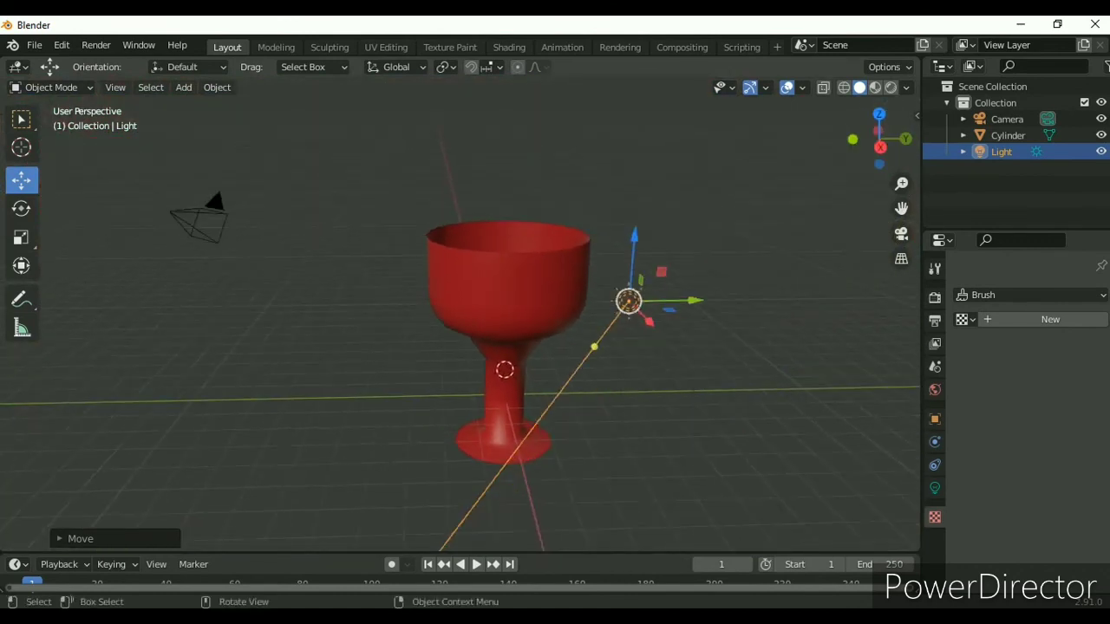
# Step: Switch to the Select Box tool and return to the camera view of the lit goblet
pyautogui.click(21, 119)
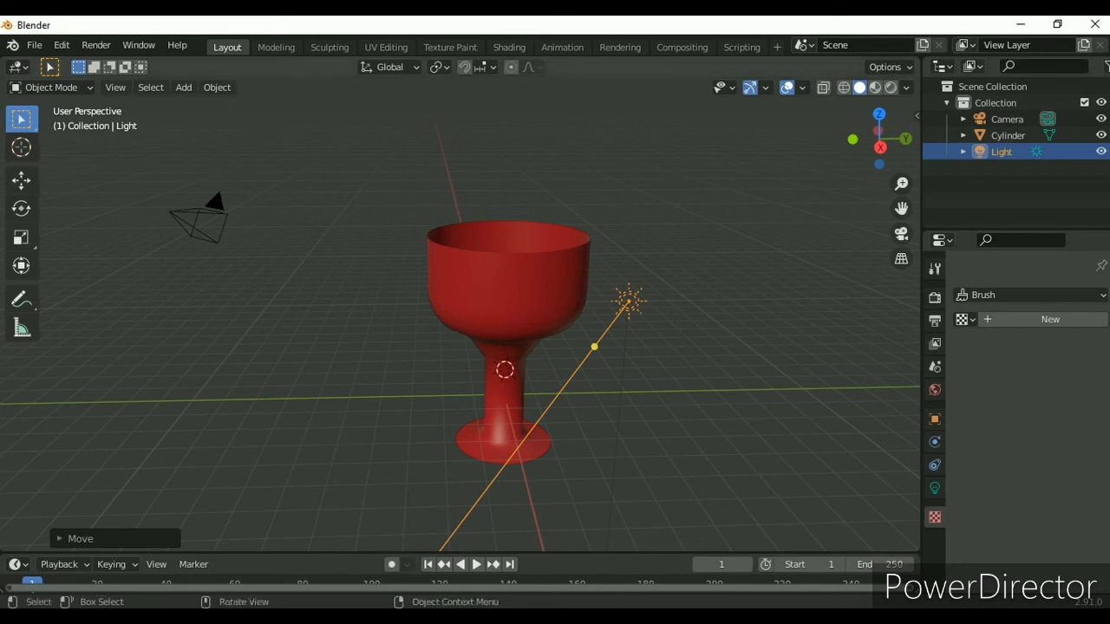
pyautogui.moveTo(868, 232); pyautogui.dragTo(902, 233, button='middle')
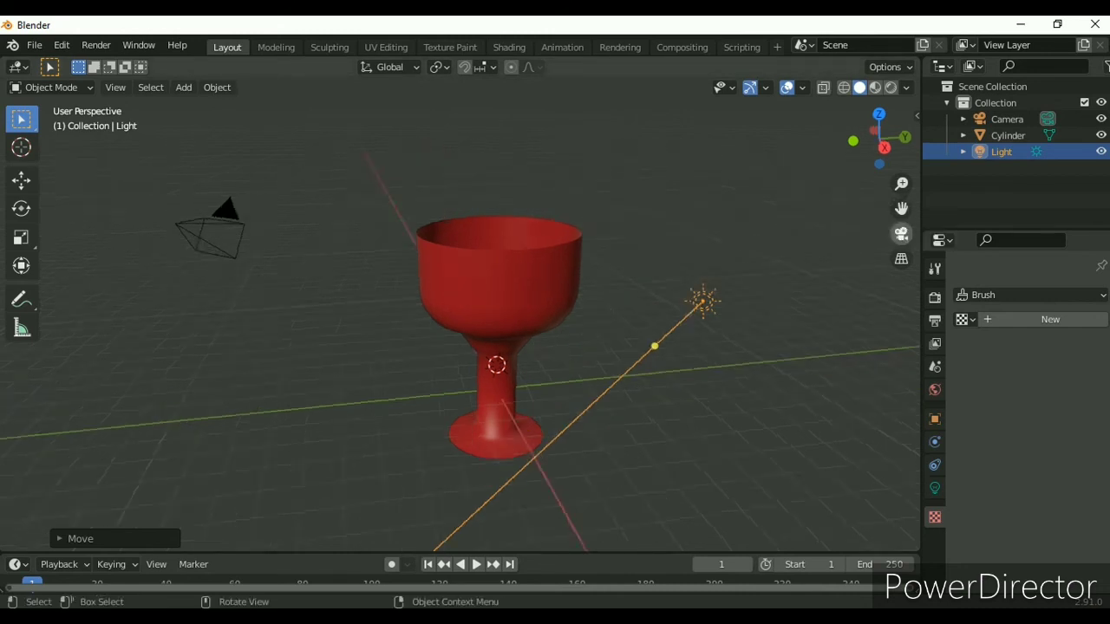
pyautogui.click(902, 233)
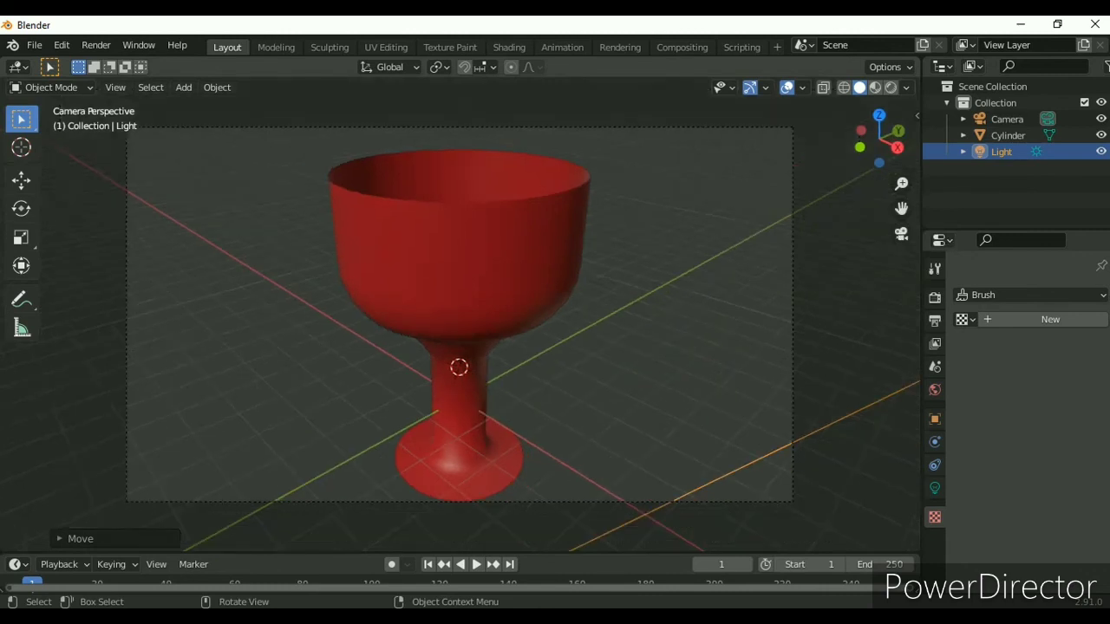